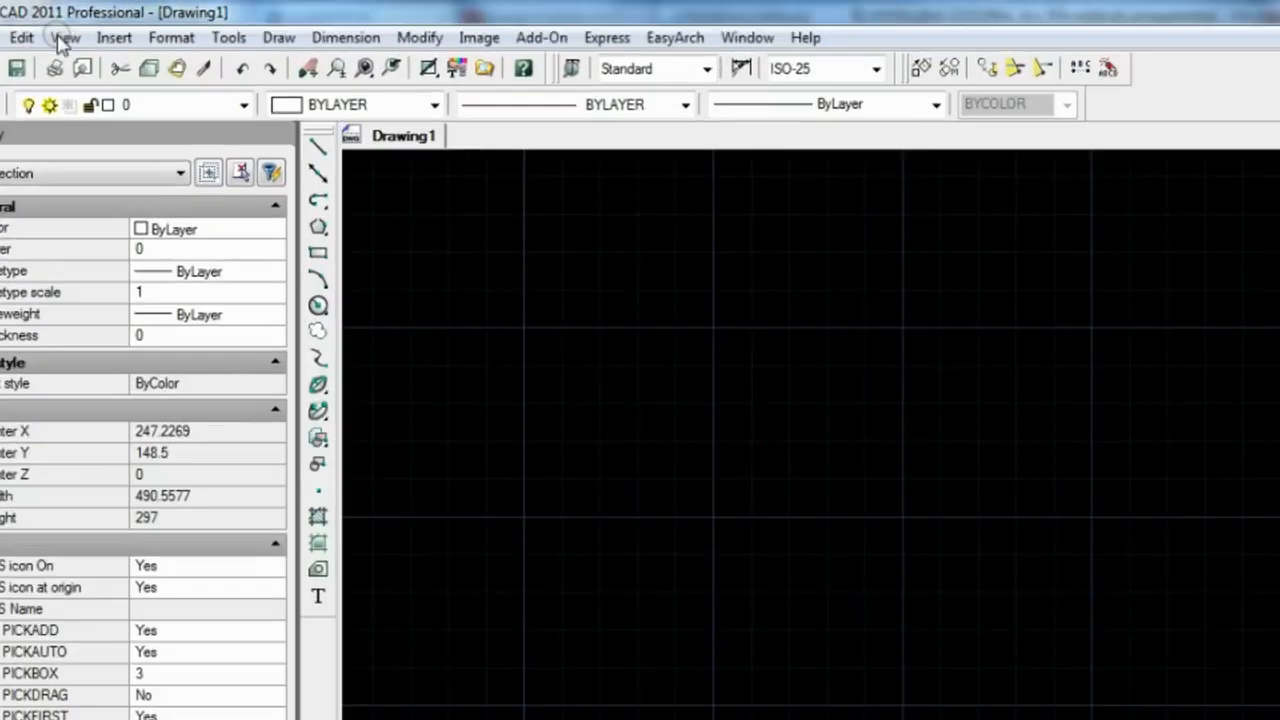
# Open the toolbar selection and enable the Render toolbar.
pyautogui.click(62, 38)
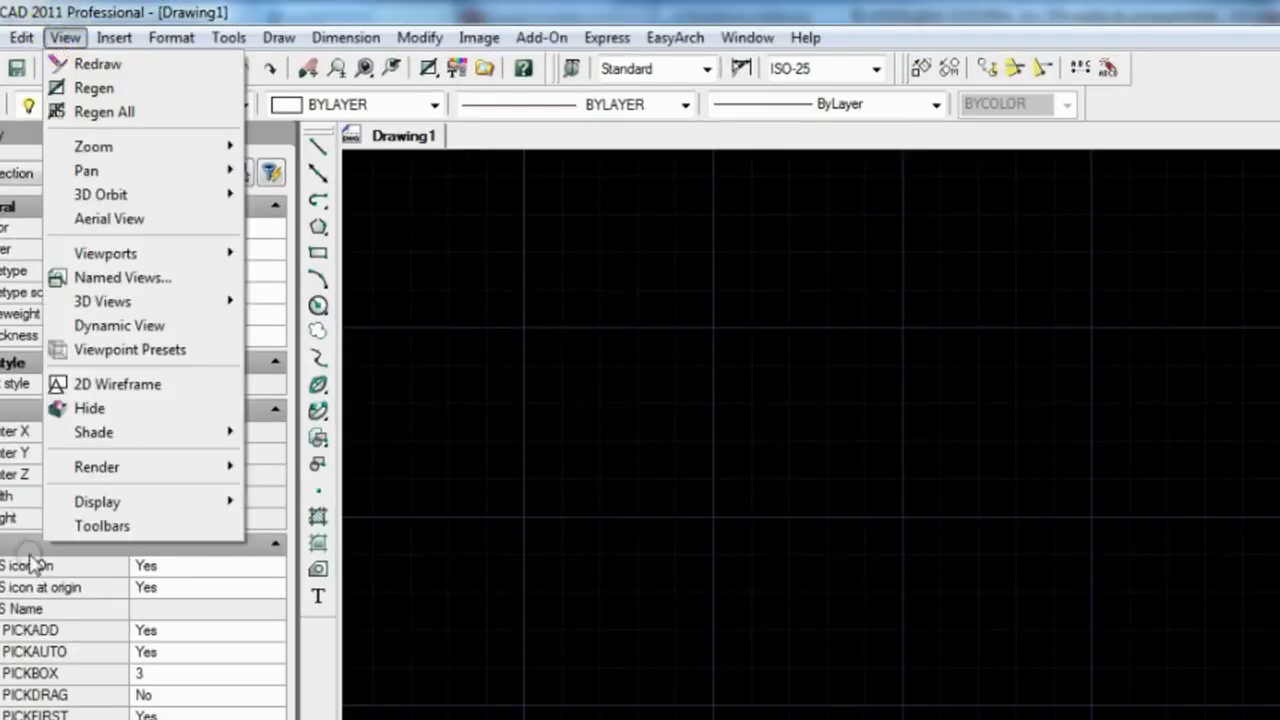
pyautogui.click(100, 526)
pyautogui.click(680, 354)
pyautogui.click(680, 354)
pyautogui.click(519, 324)
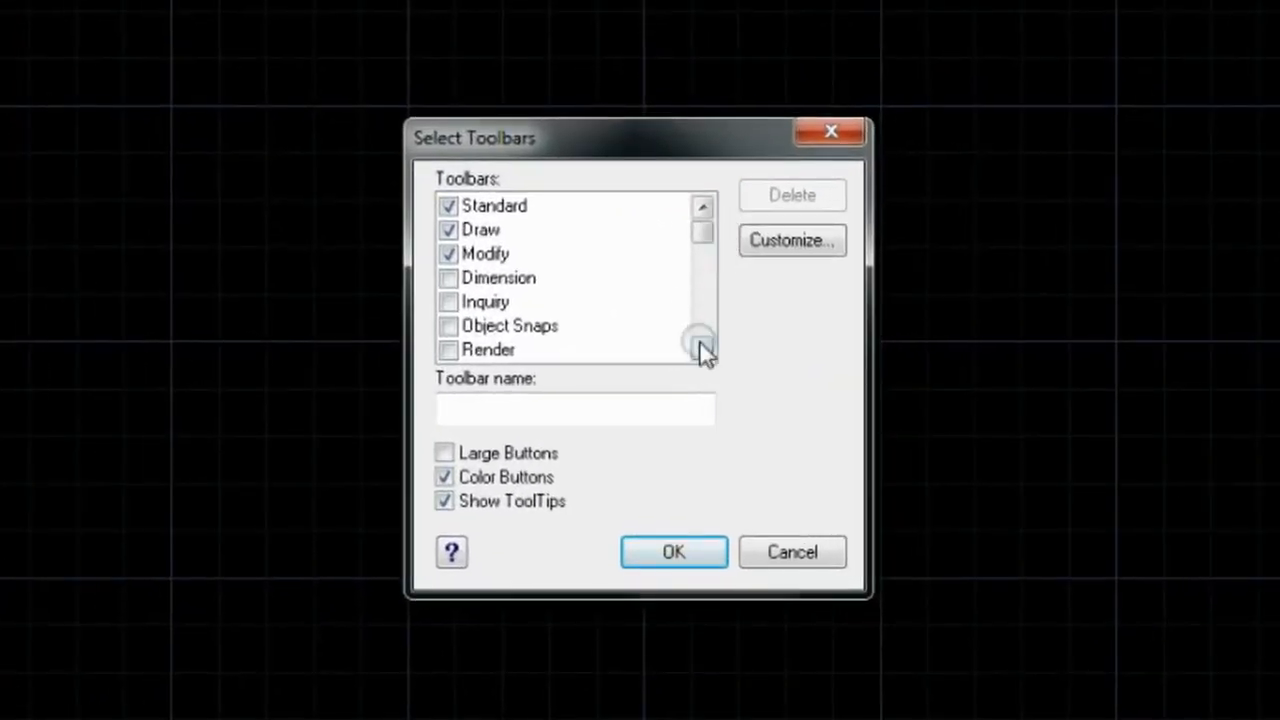
pyautogui.click(450, 302)
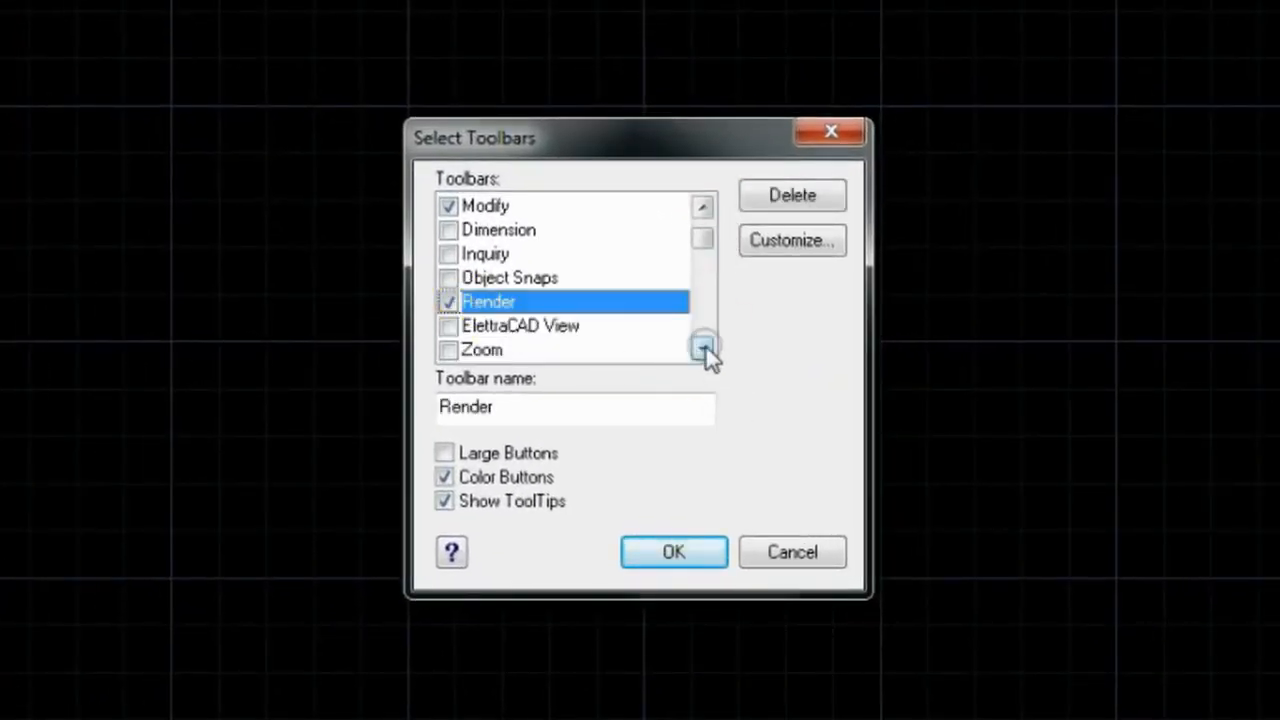
# Enable the Solids, Solids Editing and View toolbars in the toolbar selection.
pyautogui.click(704, 347)
pyautogui.click(704, 347)
pyautogui.click(448, 254)
pyautogui.click(448, 278)
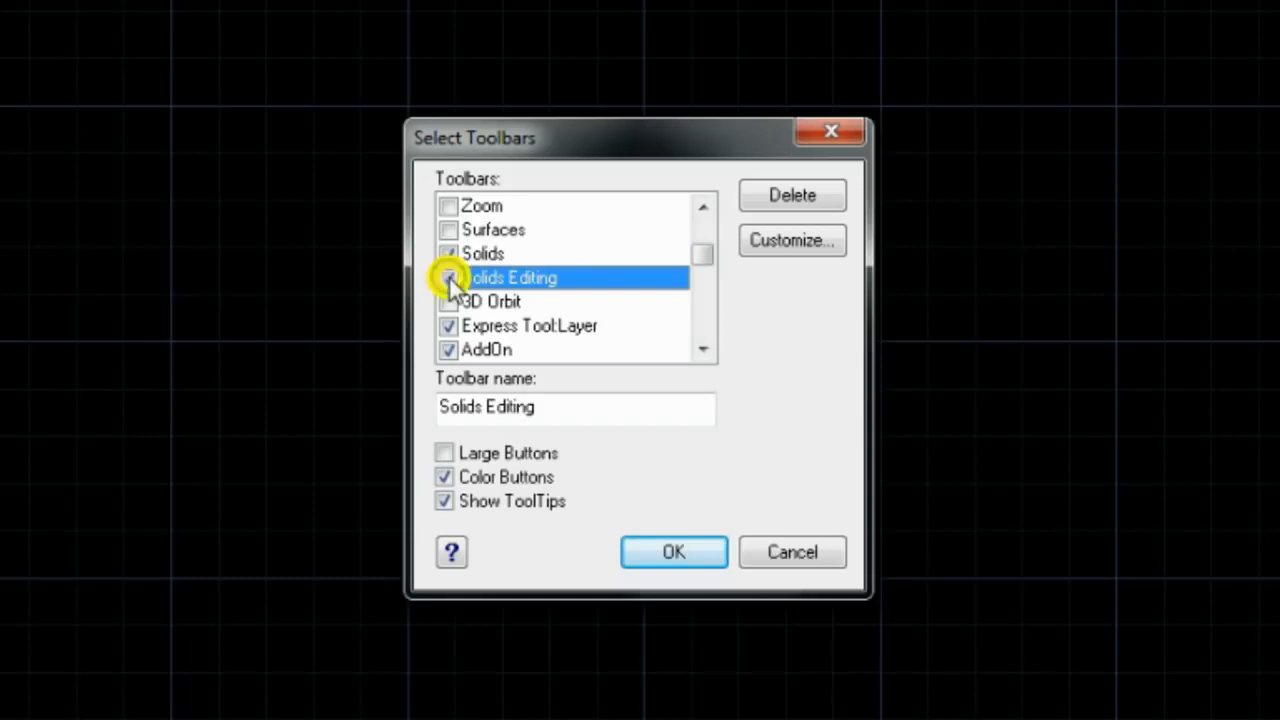
pyautogui.click(704, 349)
pyautogui.click(704, 349)
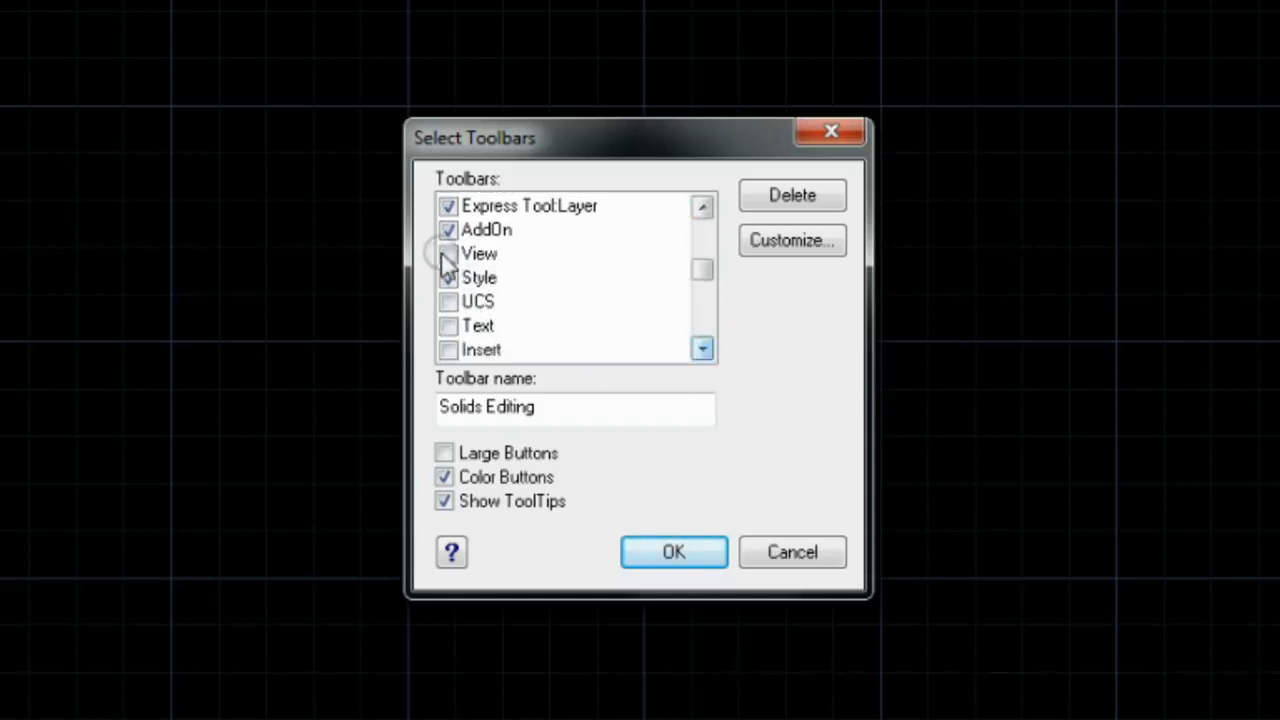
pyautogui.click(447, 252)
# Enable the Shade toolbar and apply the toolbar selection.
pyautogui.click(704, 349)
pyautogui.click(704, 349)
pyautogui.click(704, 349)
pyautogui.click(704, 349)
pyautogui.click(704, 349)
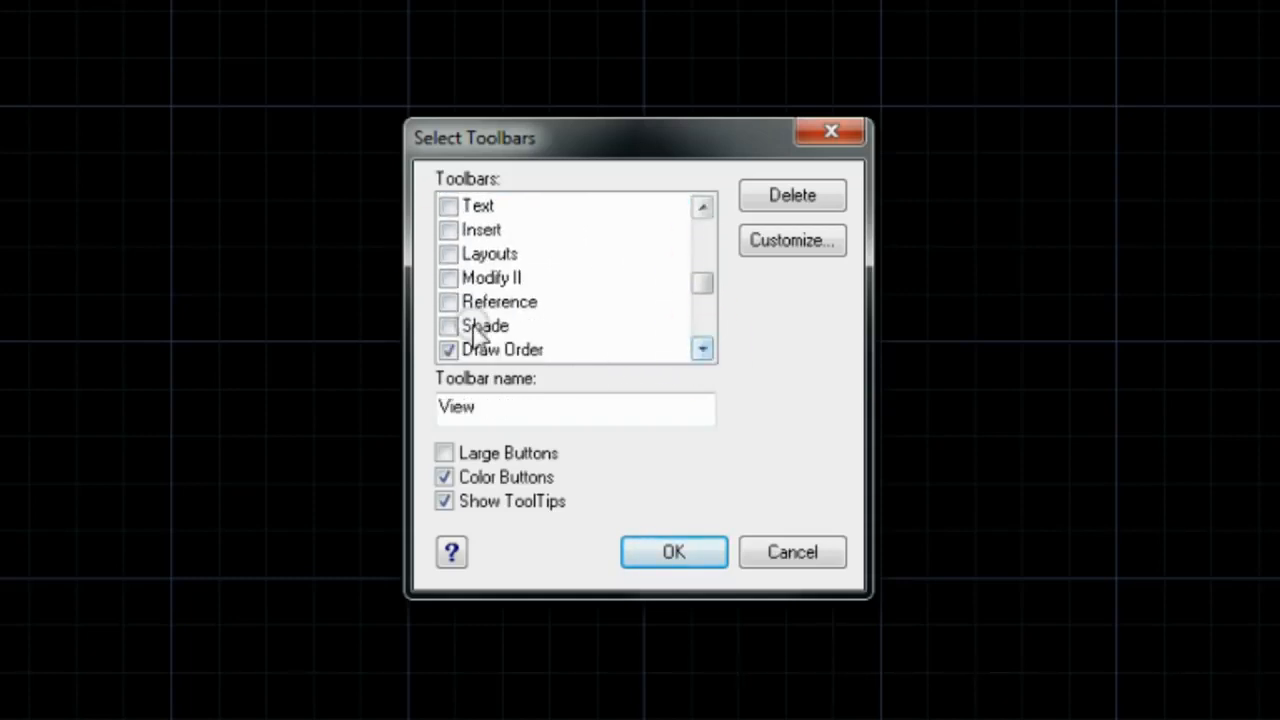
pyautogui.click(448, 325)
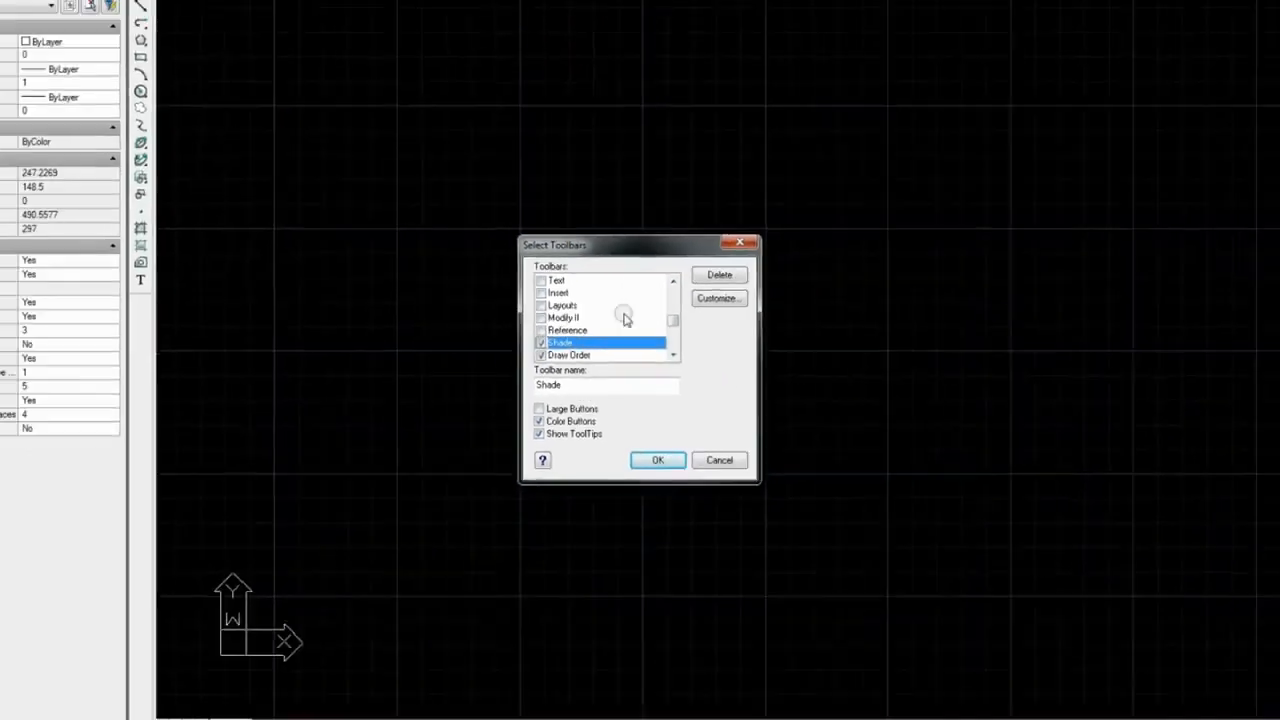
pyautogui.click(657, 460)
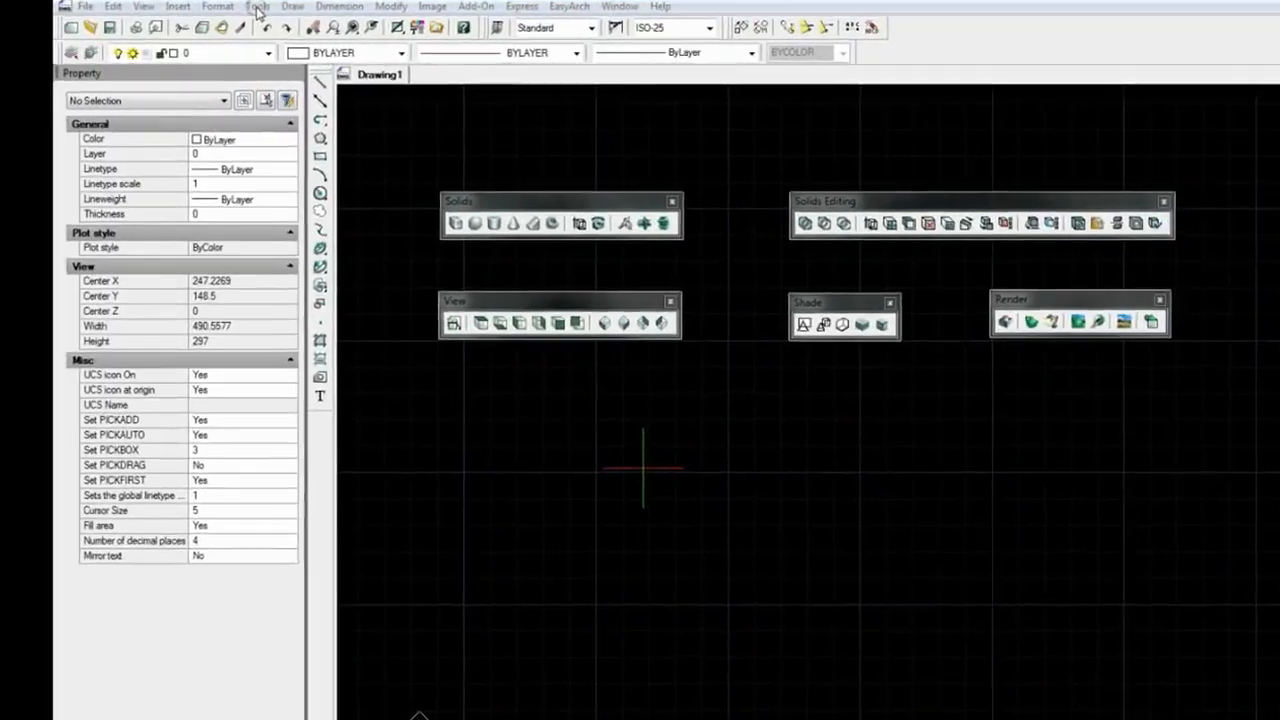
pyautogui.click(257, 8)
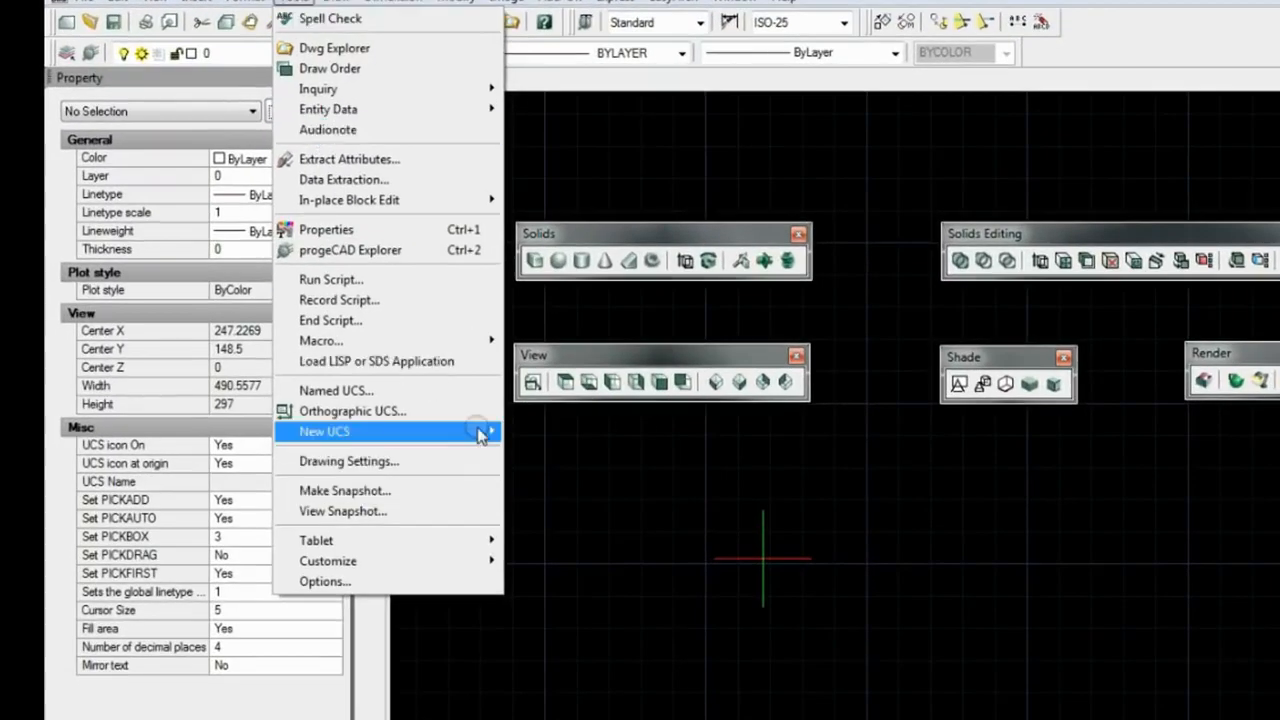
pyautogui.moveTo(482, 435)
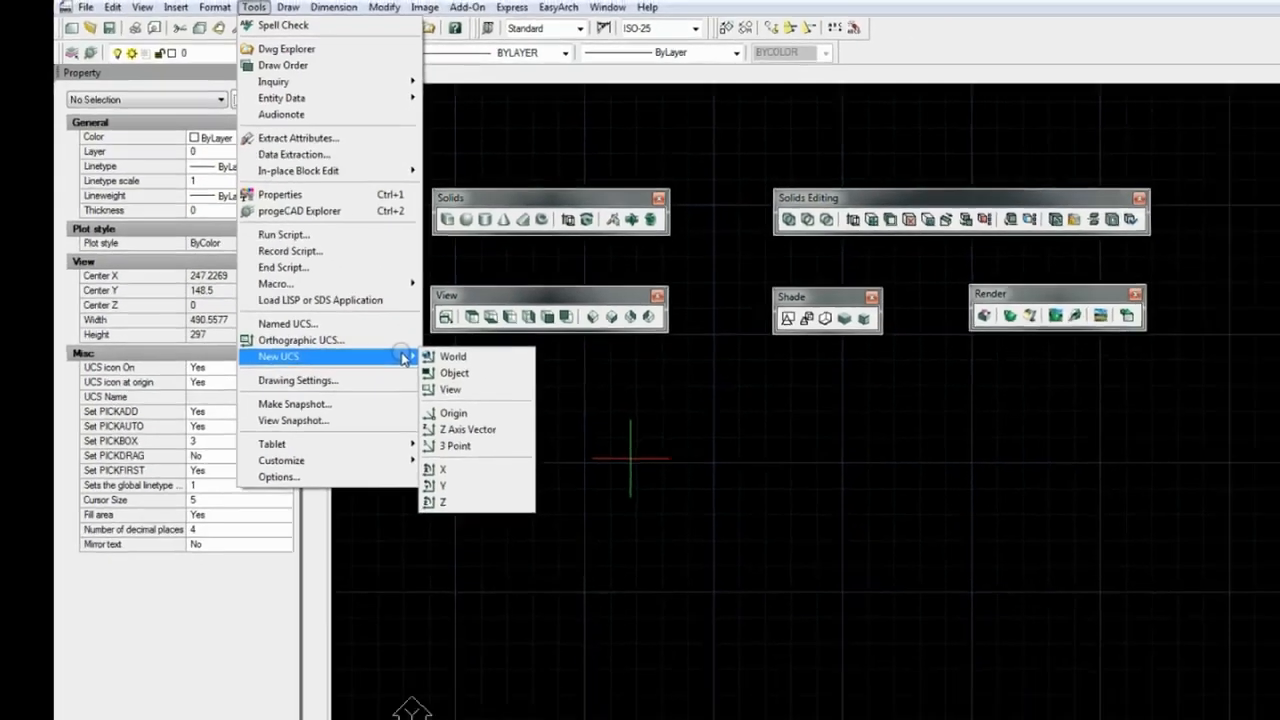
pyautogui.press('Escape')
pyautogui.press('Escape')
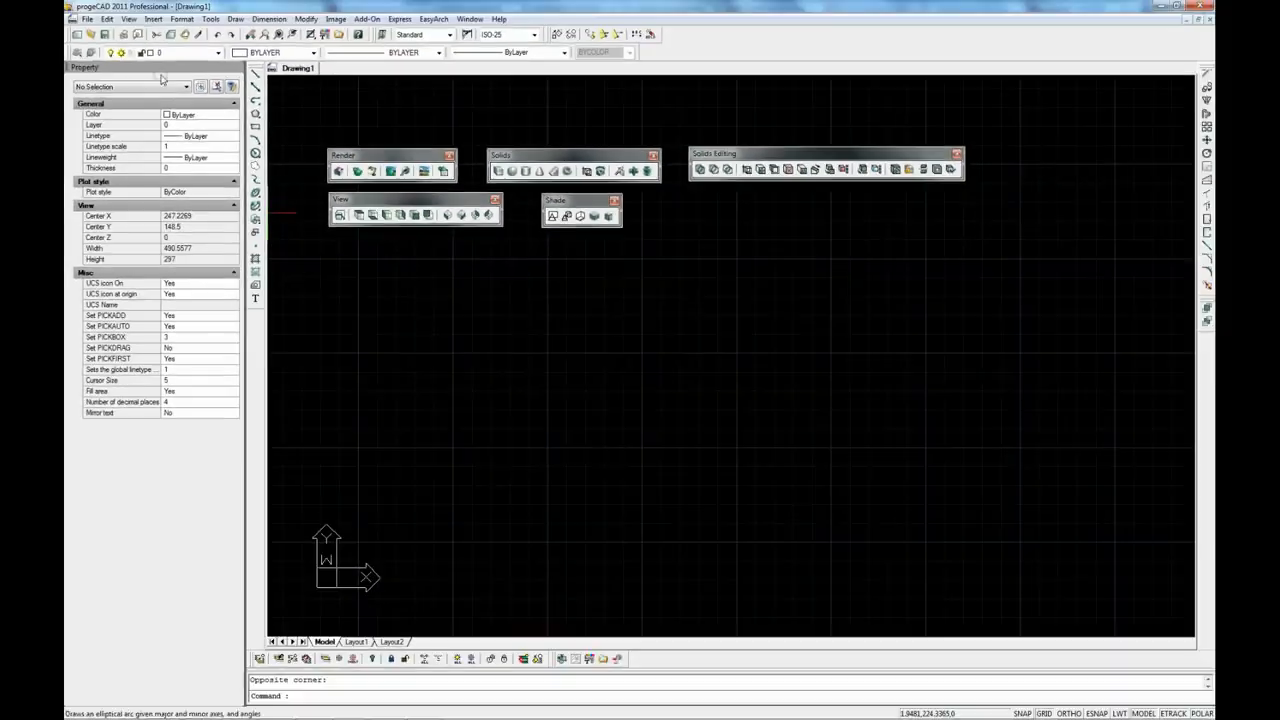
# Start the Real-Time Sphere 3D orbit, look over the view shortcuts tip and dismiss it.
pyautogui.click(143, 20)
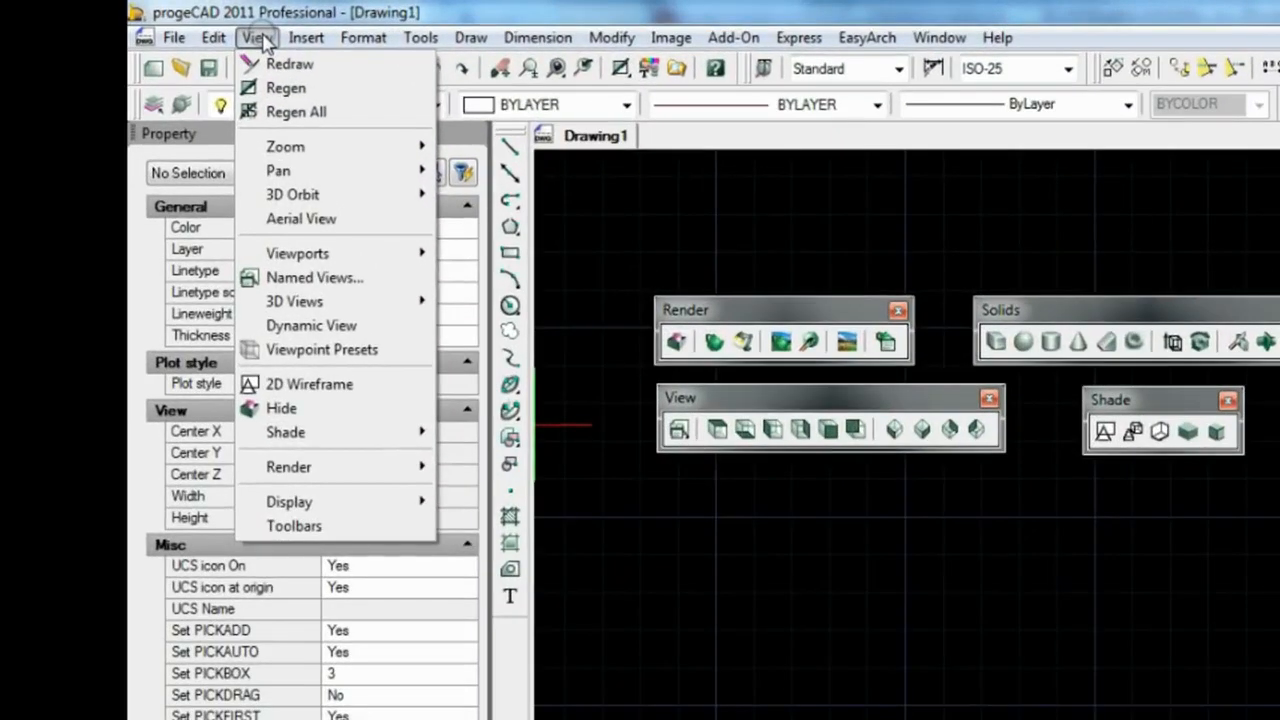
pyautogui.moveTo(188, 108)
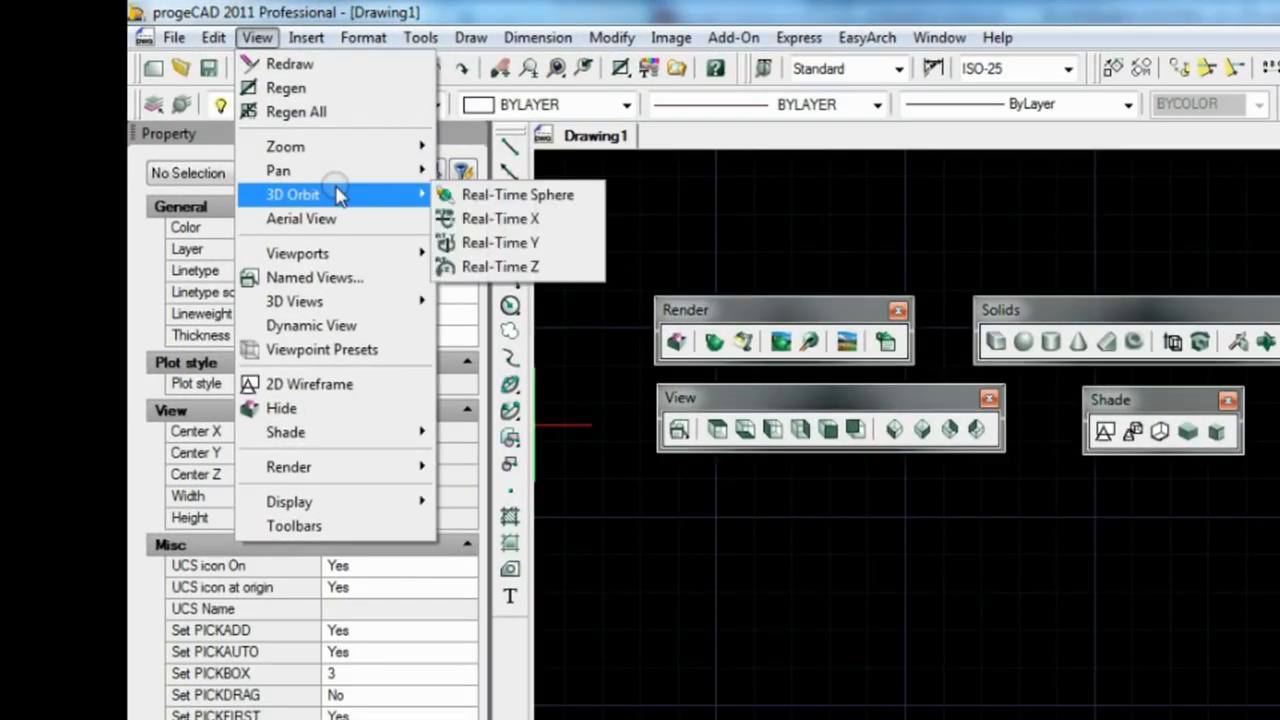
pyautogui.click(478, 198)
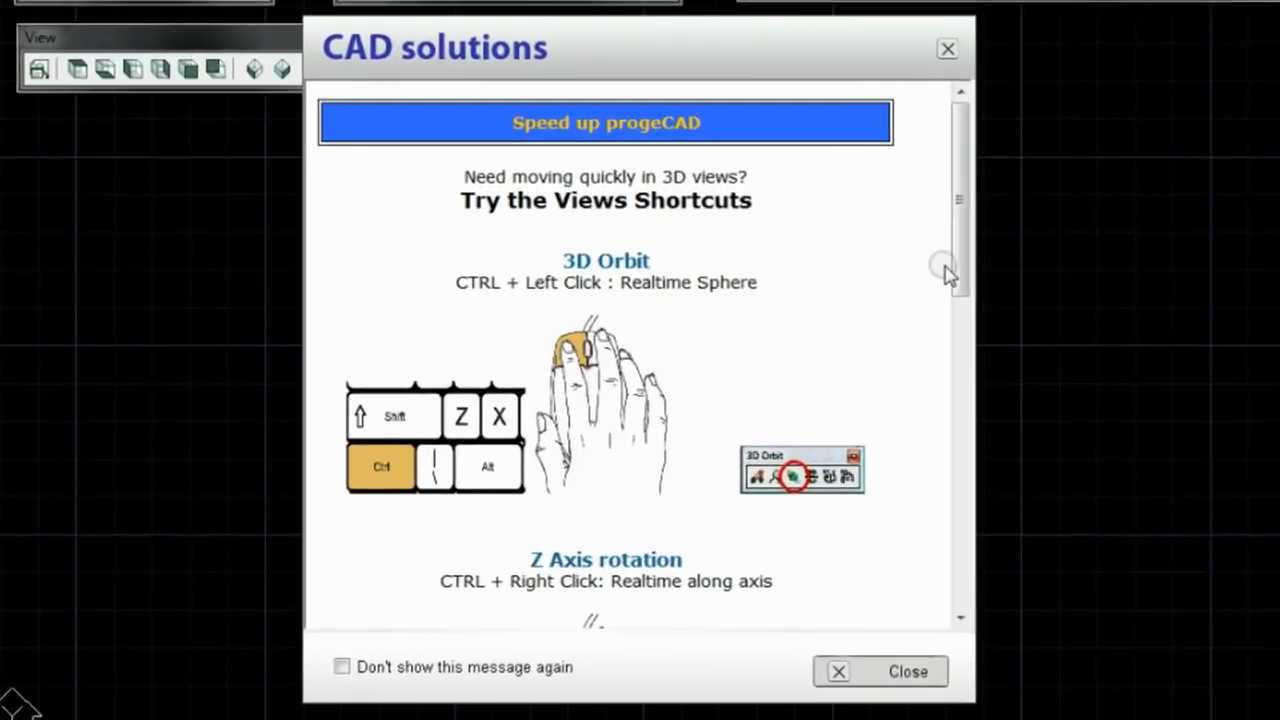
pyautogui.moveTo(961, 268); pyautogui.dragTo(974, 223)
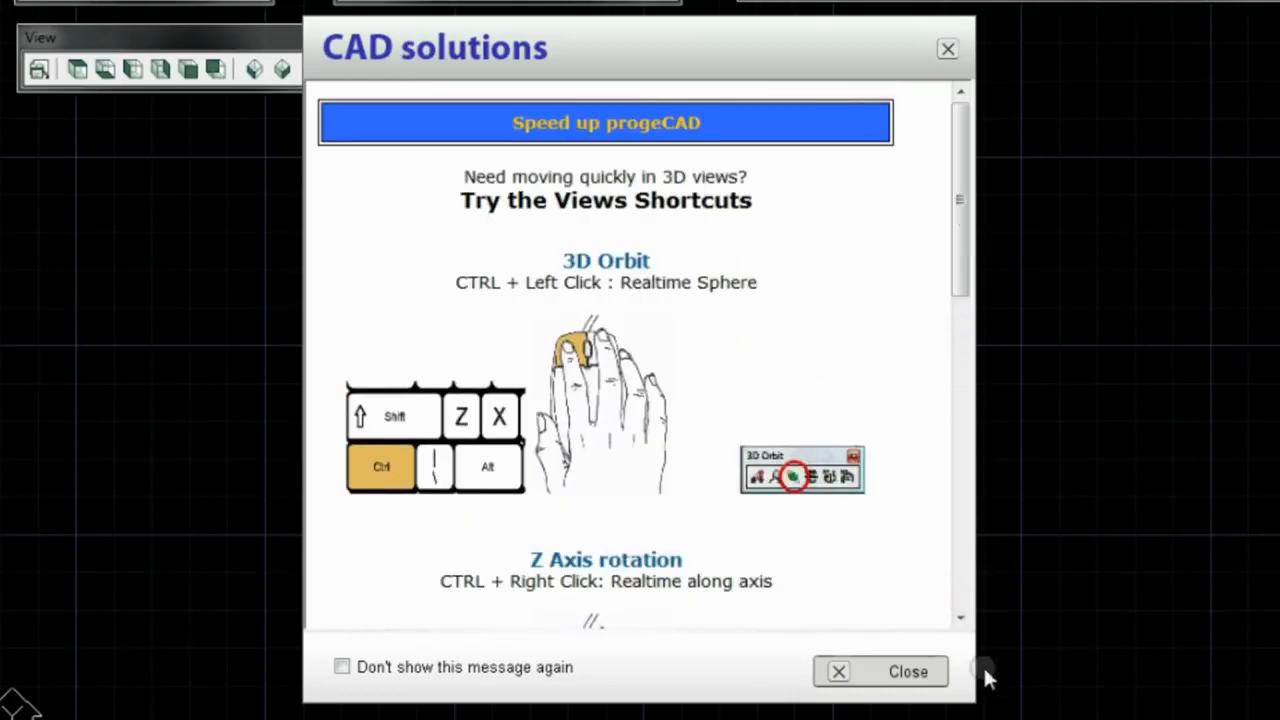
pyautogui.click(885, 671)
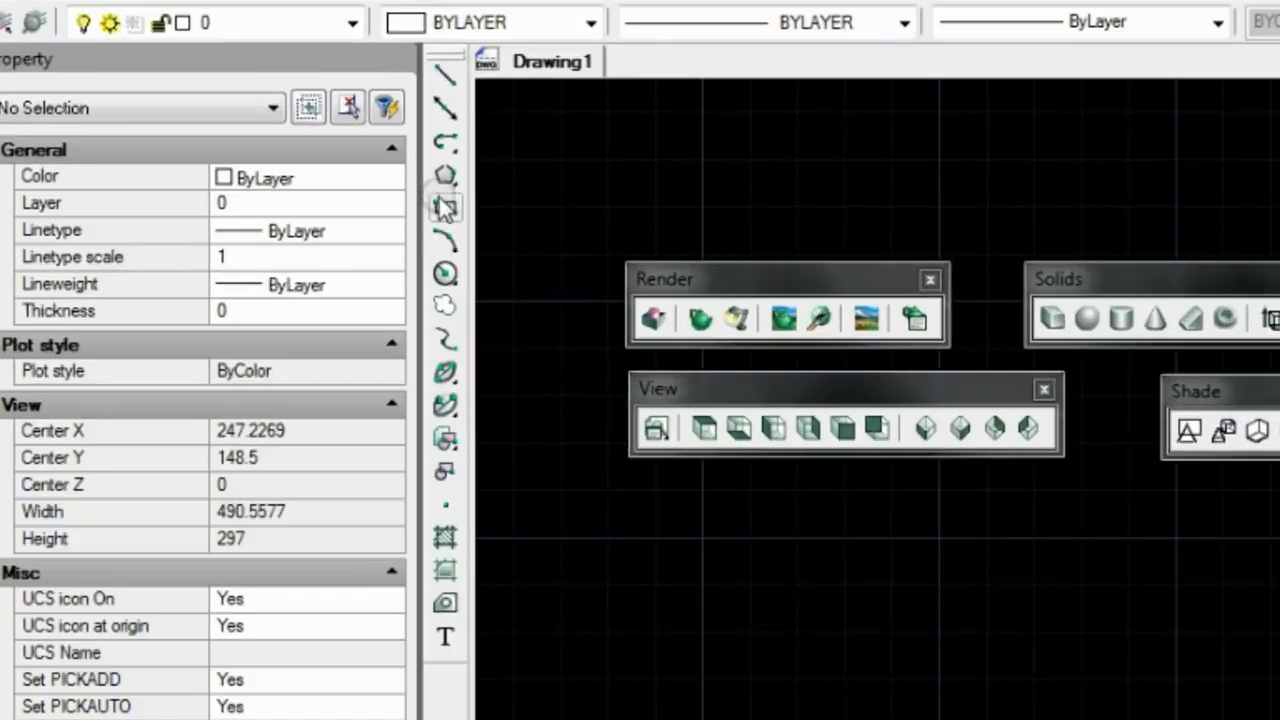
# Draw a square with sides of about 97 units to the upper right of the UCS icon, using the Rectangle command's Square option.
pyautogui.click(445, 207)
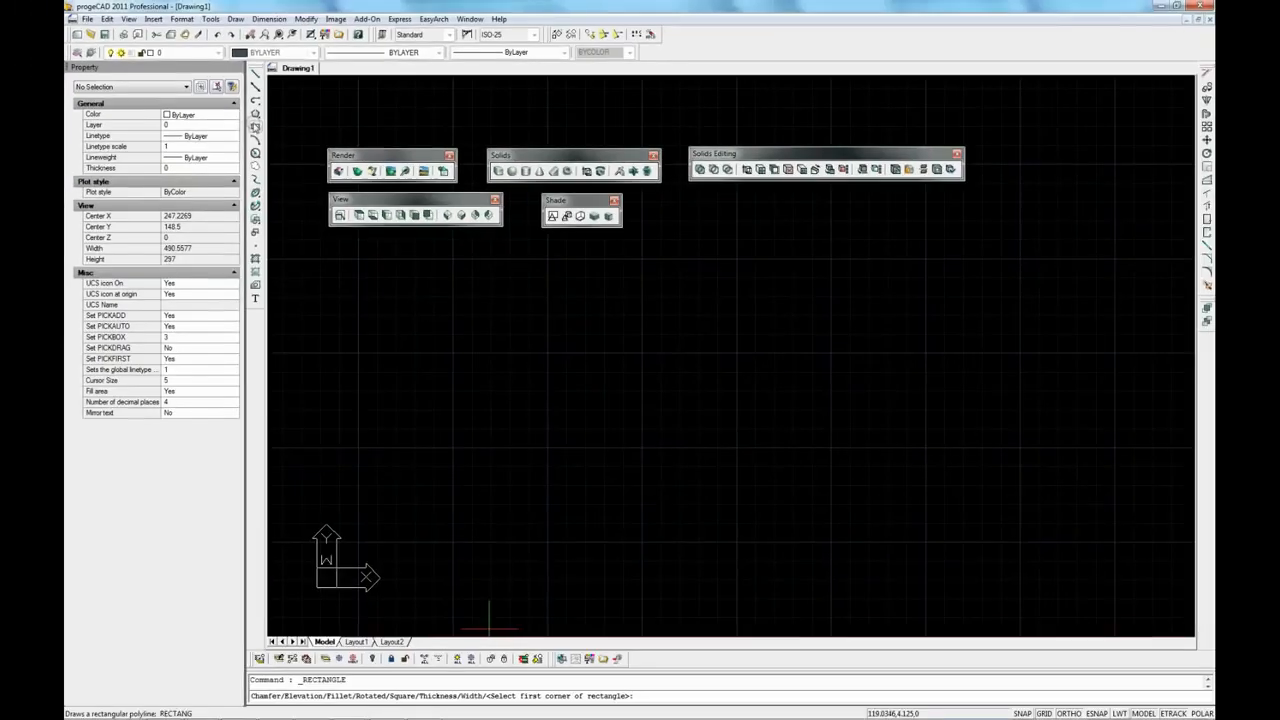
pyautogui.write('s')
pyautogui.press('Return')
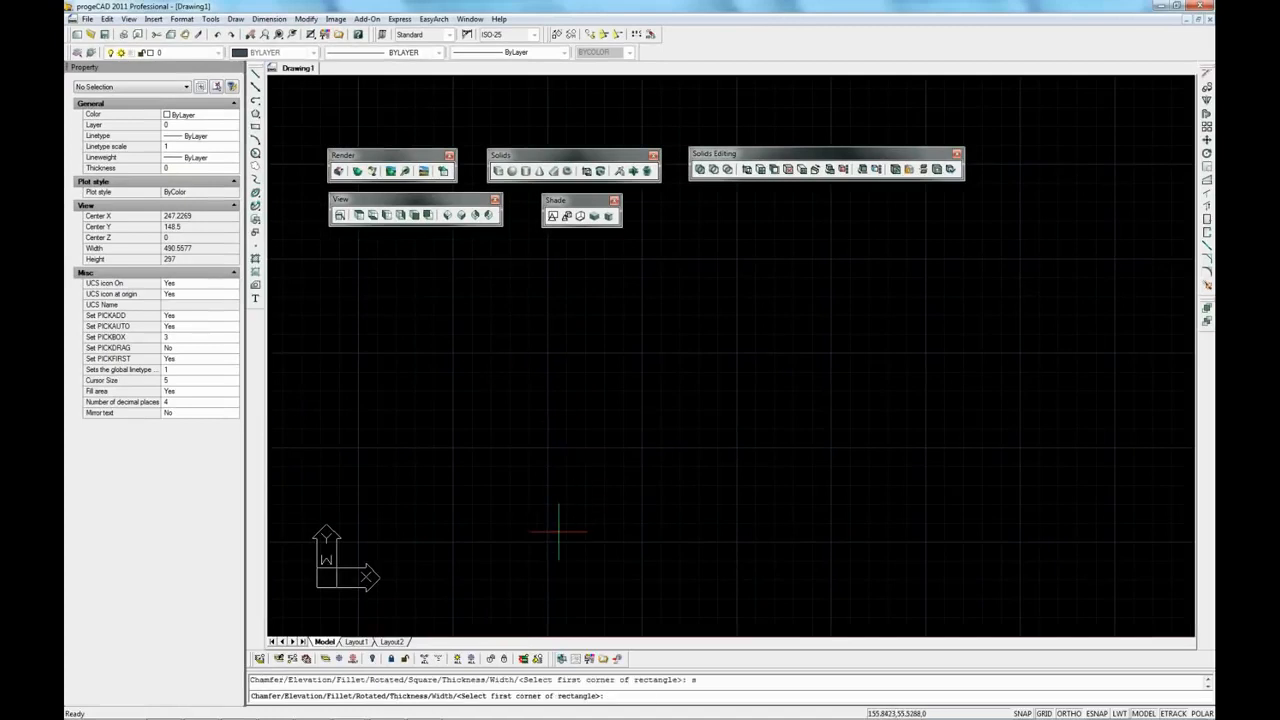
pyautogui.click(453, 541)
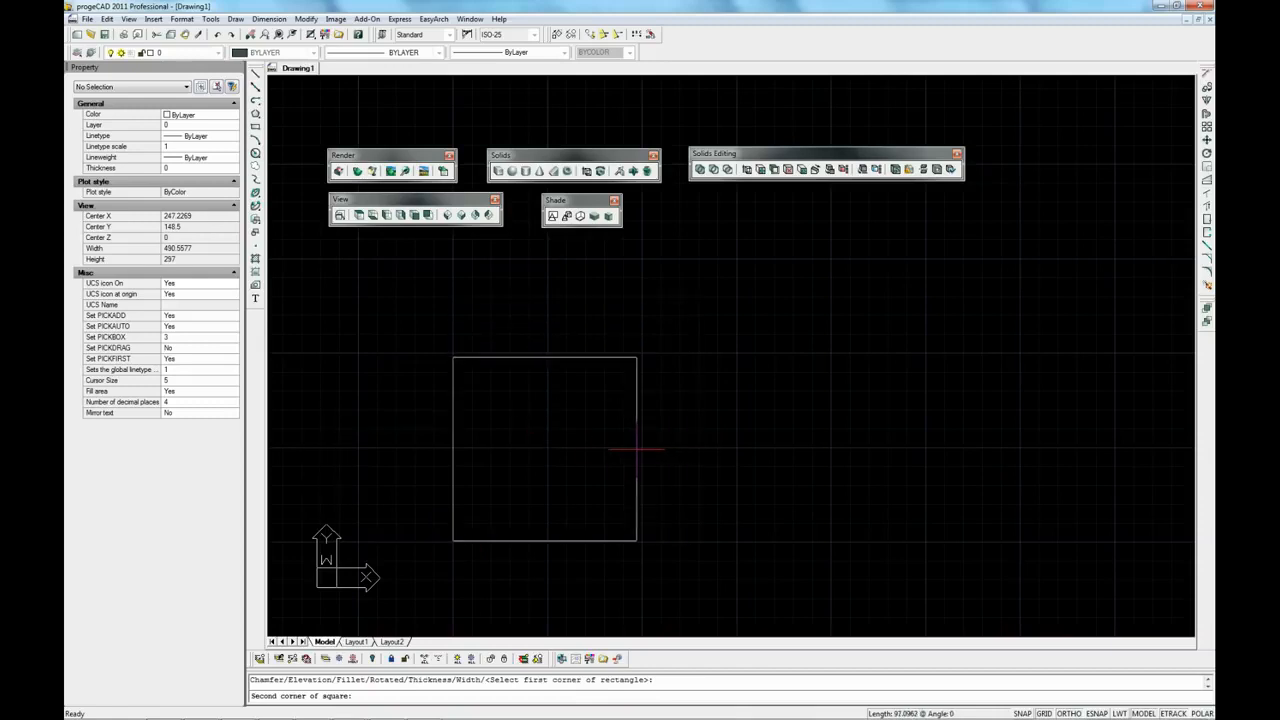
pyautogui.click(637, 450)
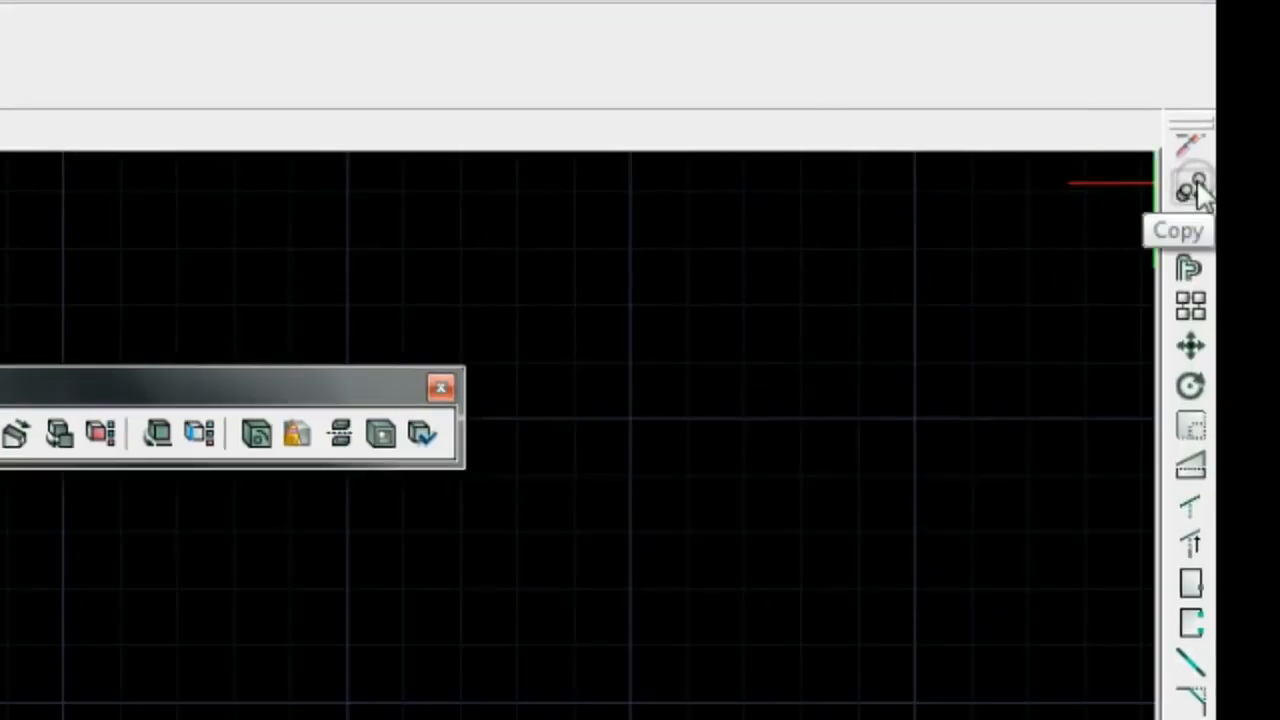
# Copy the square 50 units up along the Z axis with the relative displacement @0,0,50.
pyautogui.click(1207, 88)
pyautogui.click(509, 536)
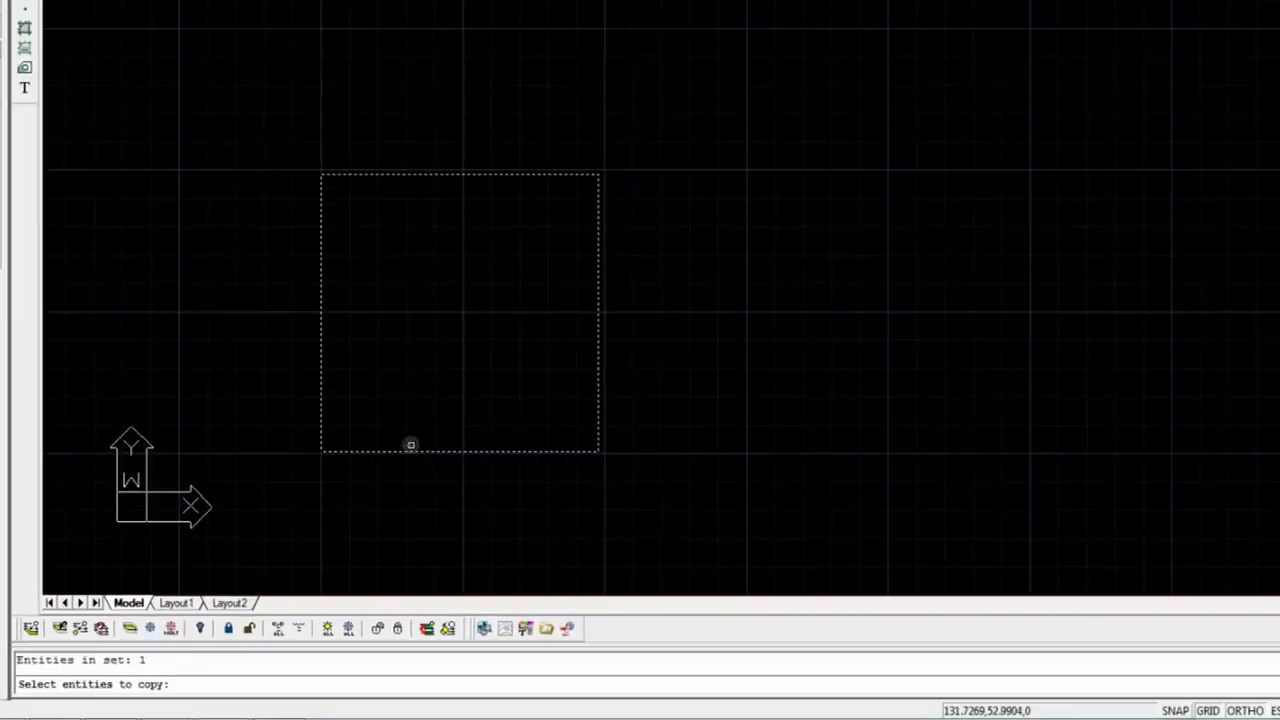
pyautogui.press('Return')
pyautogui.click(766, 460)
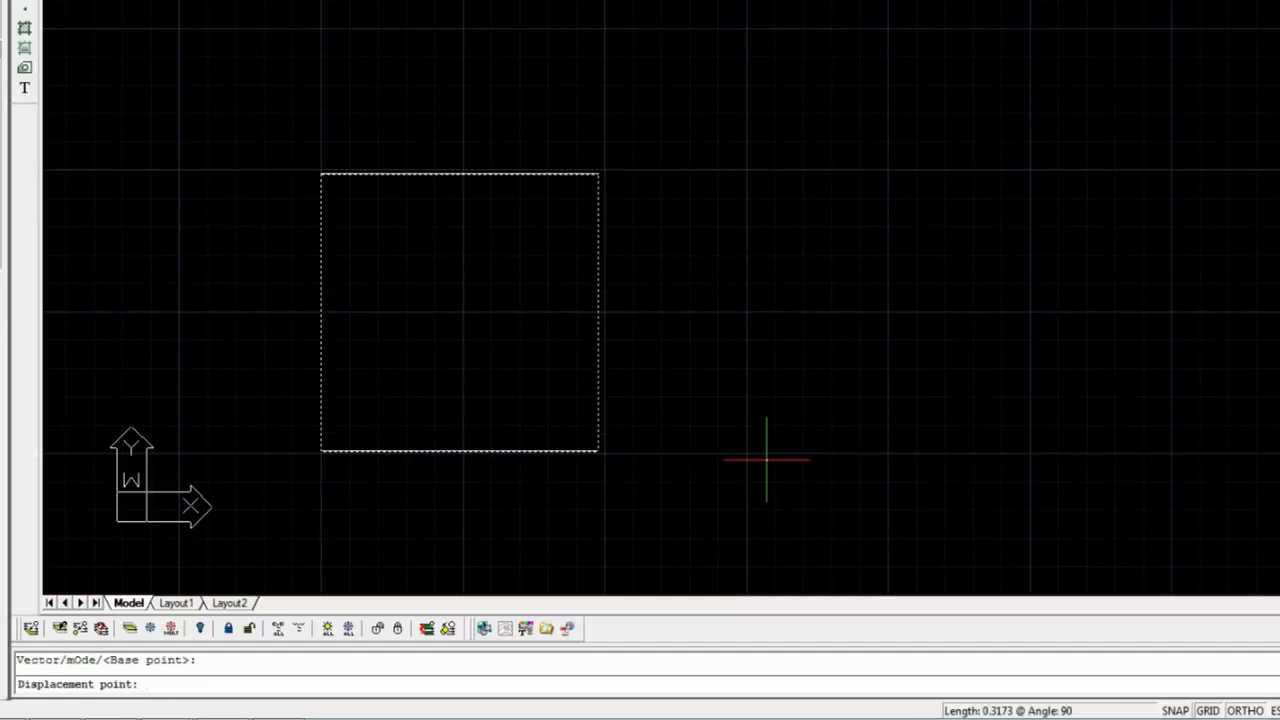
pyautogui.write('@0,0,50')
pyautogui.press('Return')
pyautogui.press('Return')
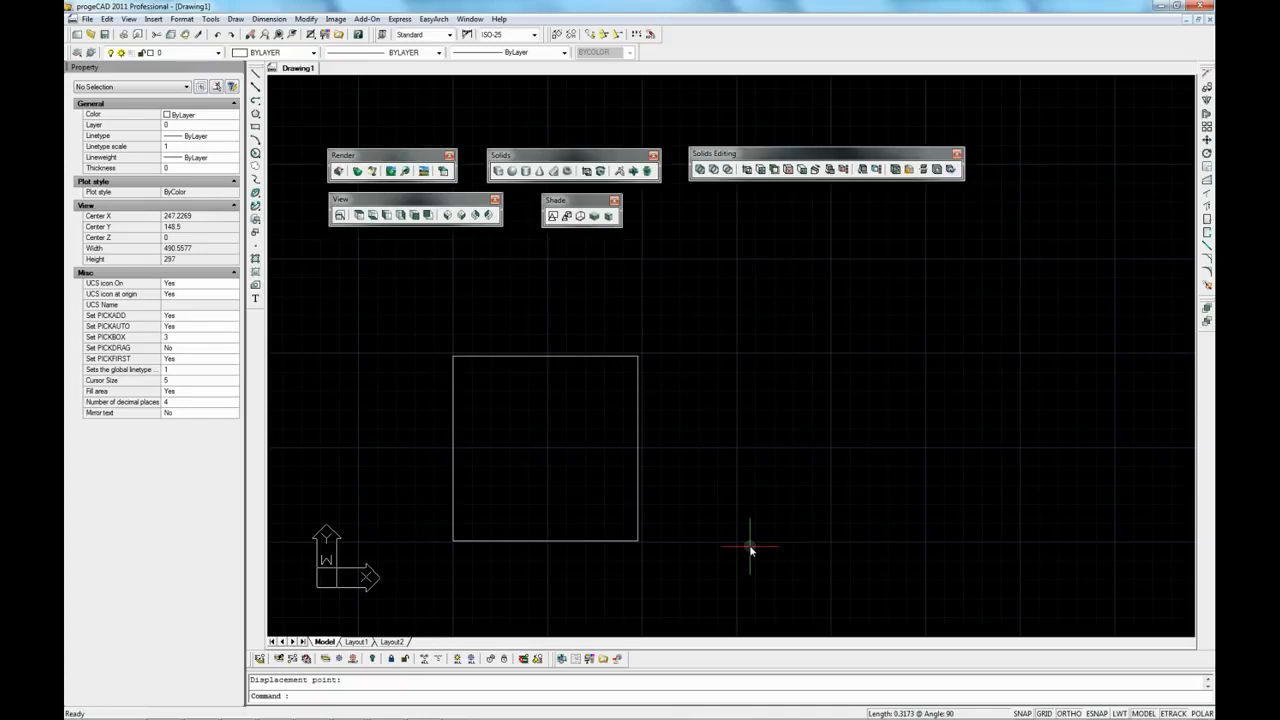
# Switch to the southwest isometric view, start a line and turn on the Endpoint entity snap.
pyautogui.click(447, 216)
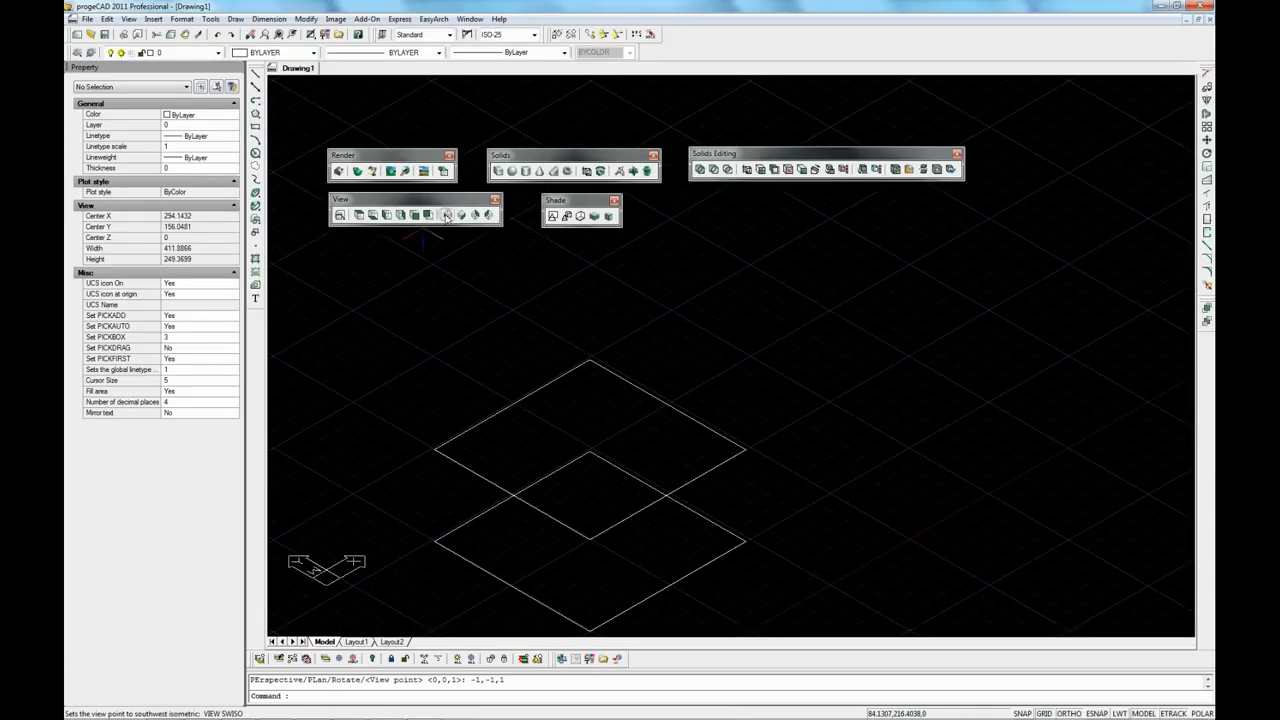
pyautogui.click(255, 73)
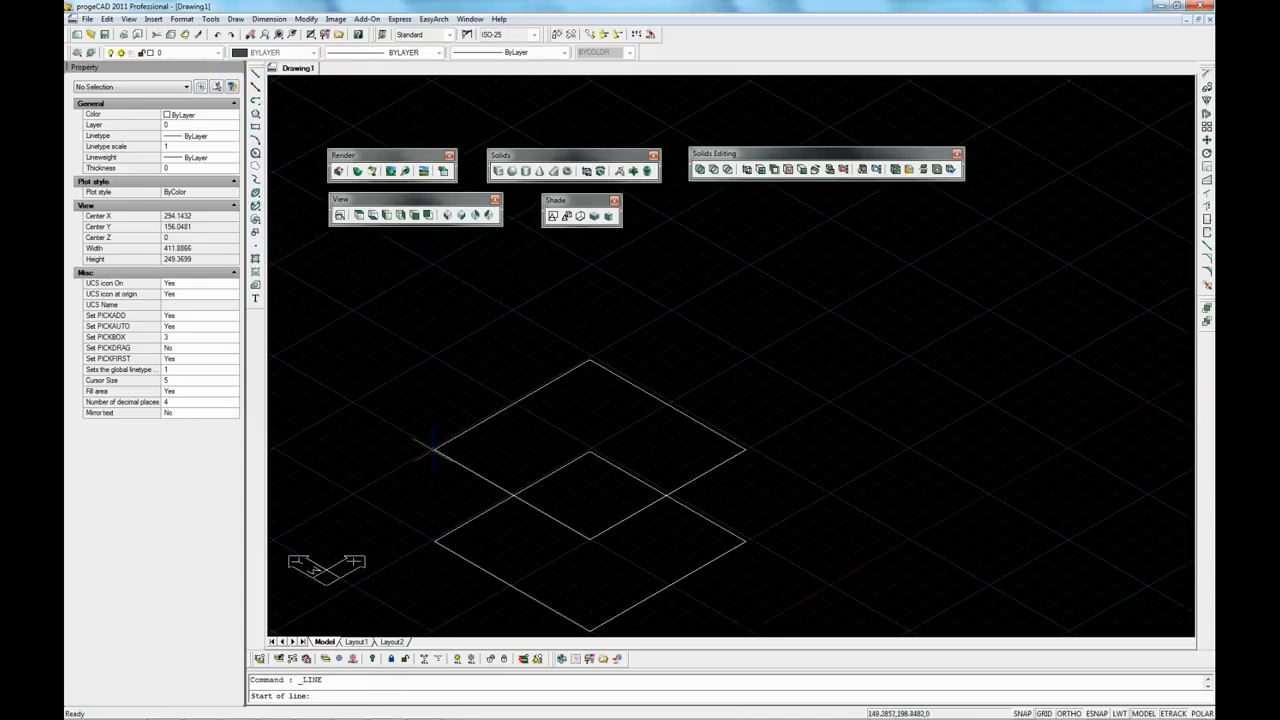
pyautogui.click(1092, 712)
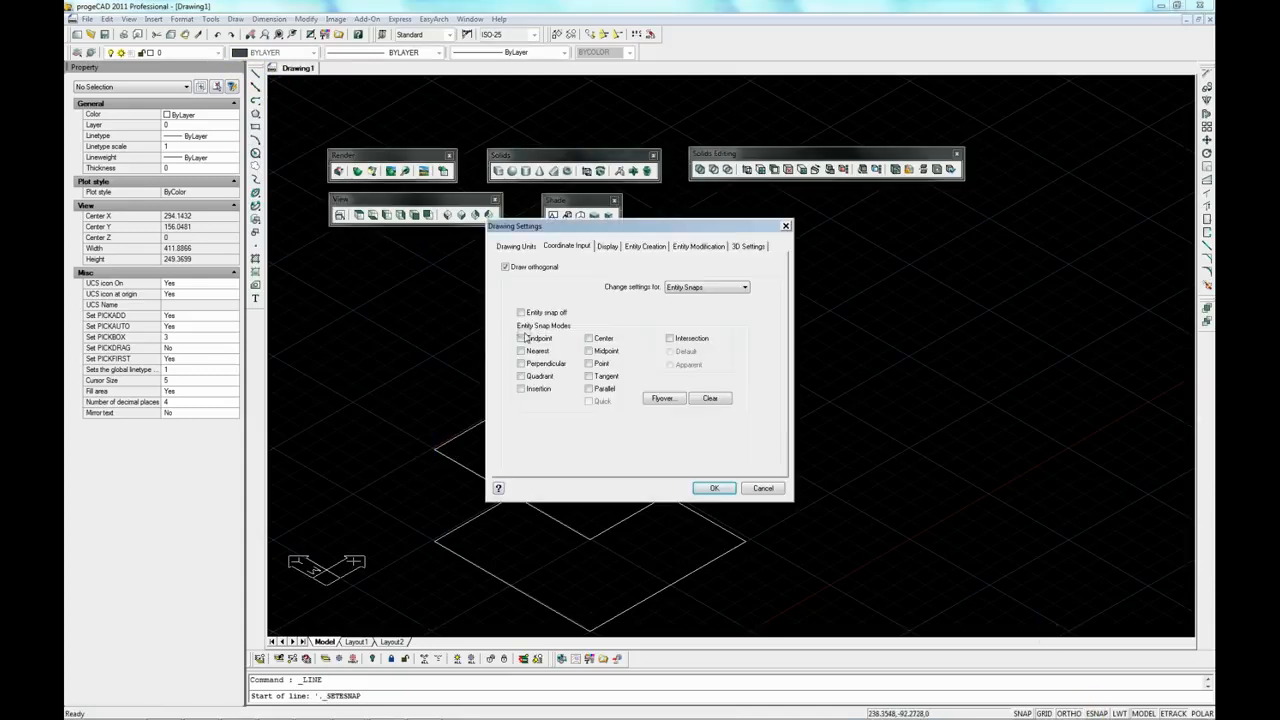
pyautogui.click(527, 338)
pyautogui.click(708, 488)
# Draw vertical lines joining the upper and lower squares at their left and front corners.
pyautogui.click(433, 451)
pyautogui.click(435, 540)
pyautogui.press('Return')
pyautogui.rightClick(343, 470)
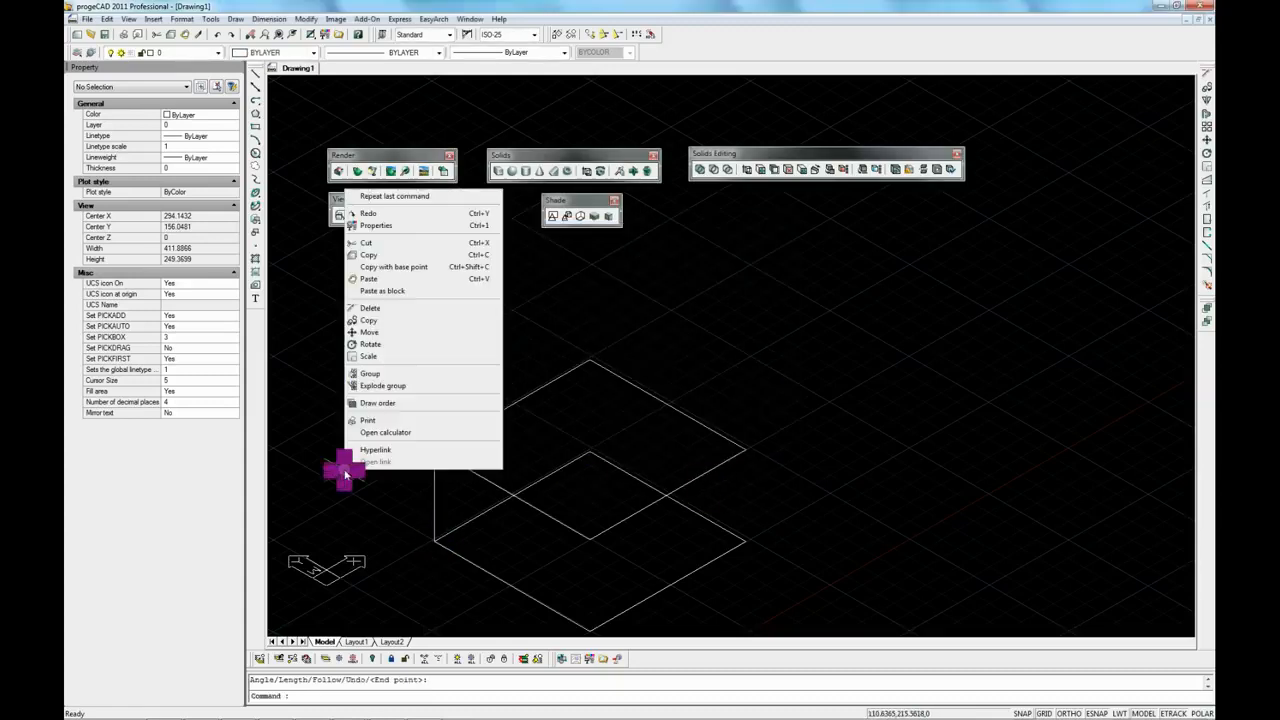
pyautogui.click(390, 196)
pyautogui.click(590, 540)
pyautogui.click(590, 630)
pyautogui.press('Return')
# Draw vertical lines joining the upper and lower squares at their right and back corners.
pyautogui.rightClick(797, 466)
pyautogui.click(805, 188)
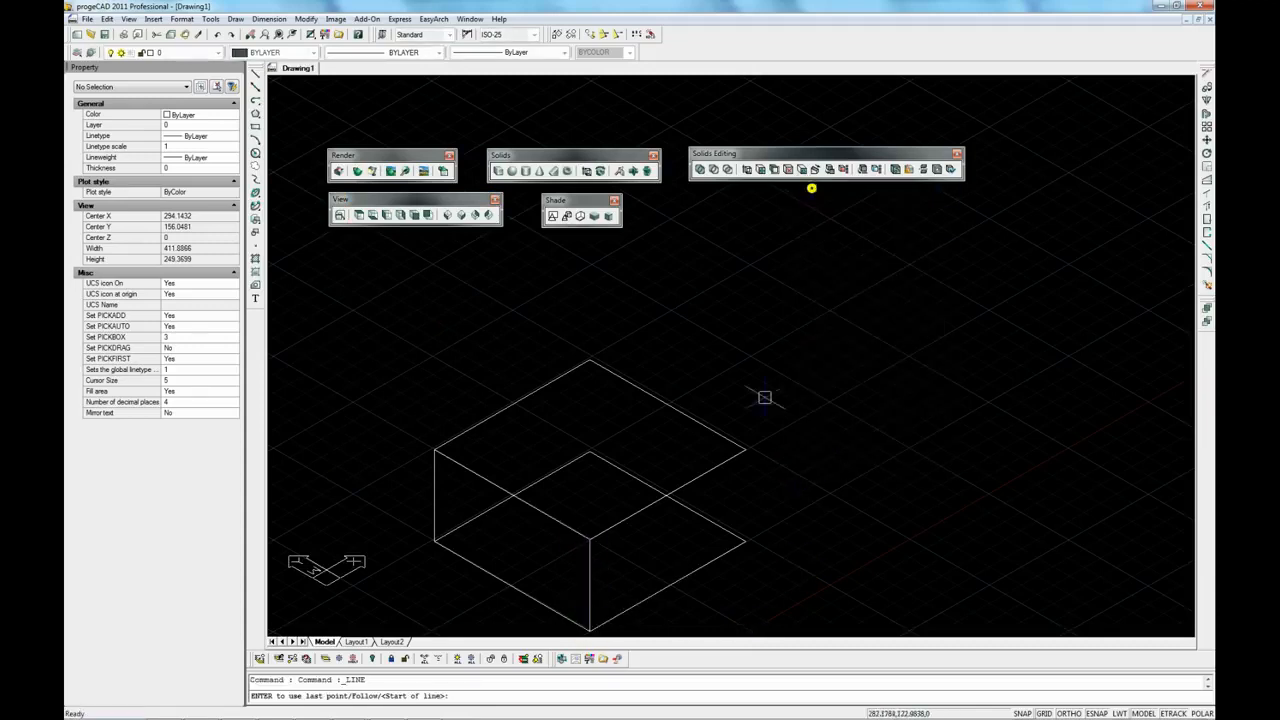
pyautogui.click(740, 443)
pyautogui.click(738, 540)
pyautogui.rightClick(806, 508)
pyautogui.rightClick(790, 292)
pyautogui.click(790, 292)
pyautogui.click(590, 360)
pyautogui.click(590, 452)
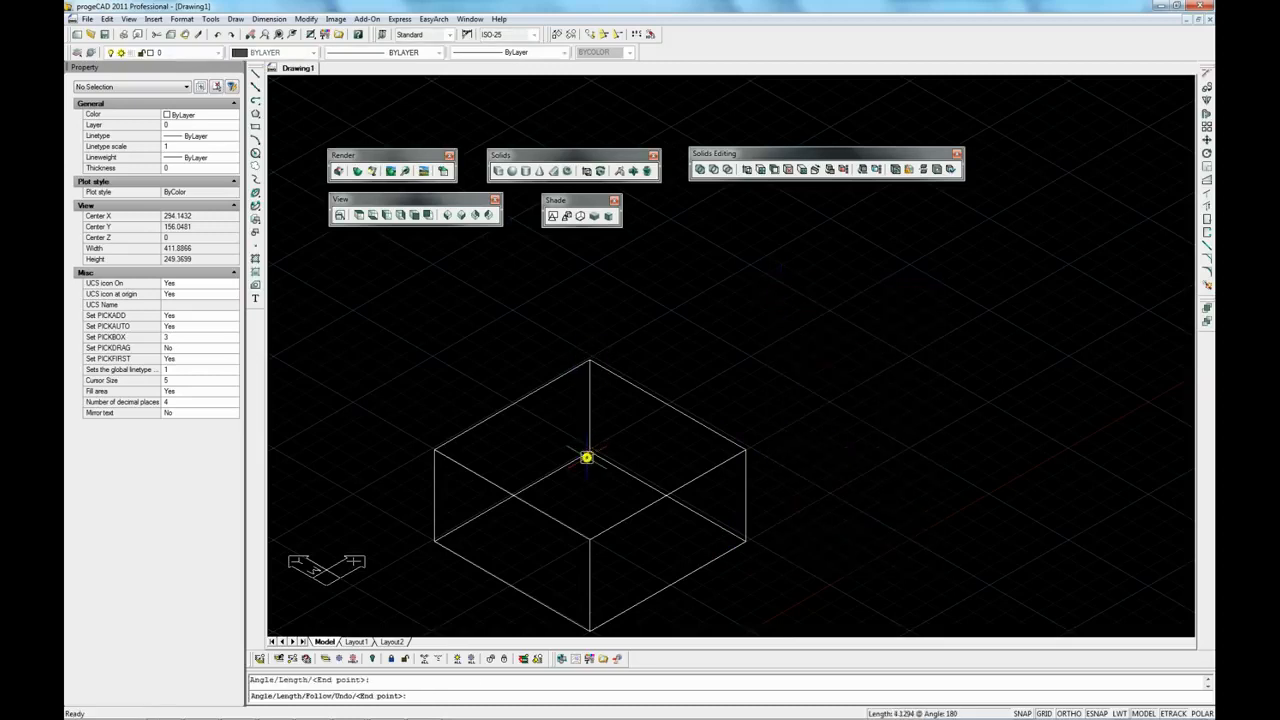
pyautogui.press('Return')
# Render the wireframe box made of two squares and connecting lines.
pyautogui.scroll(-1, 678, 474)
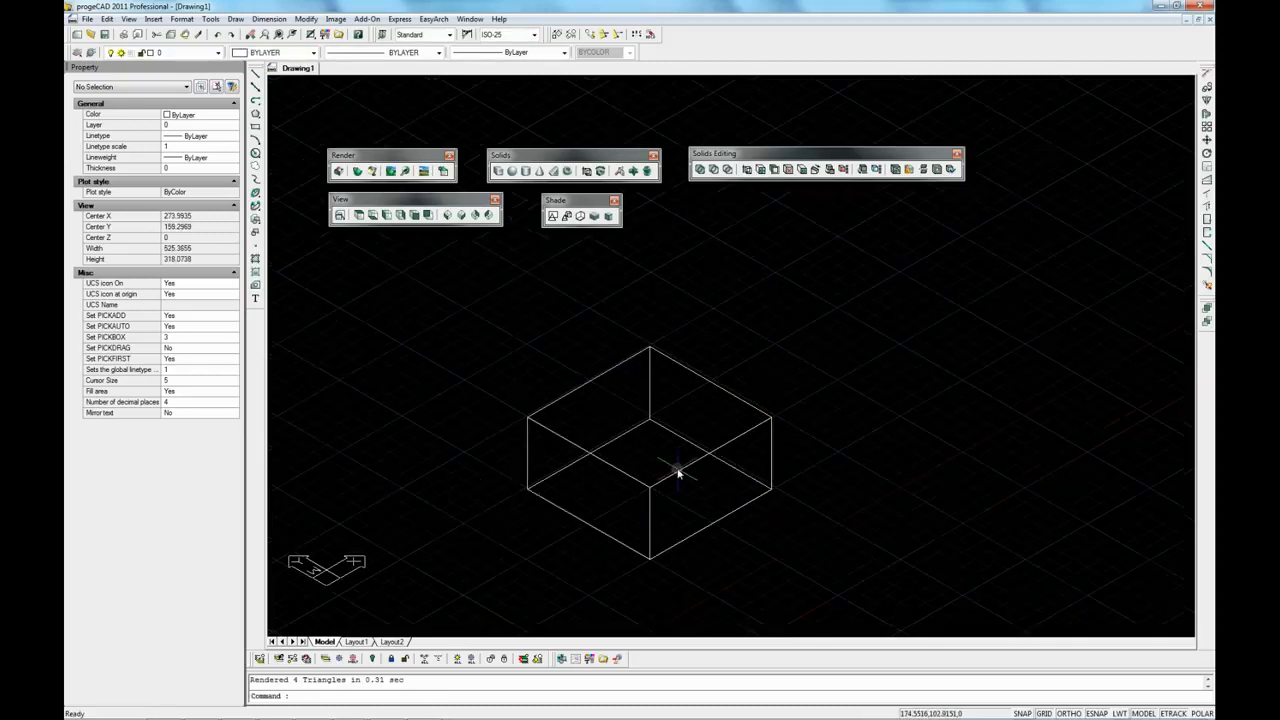
pyautogui.click(361, 171)
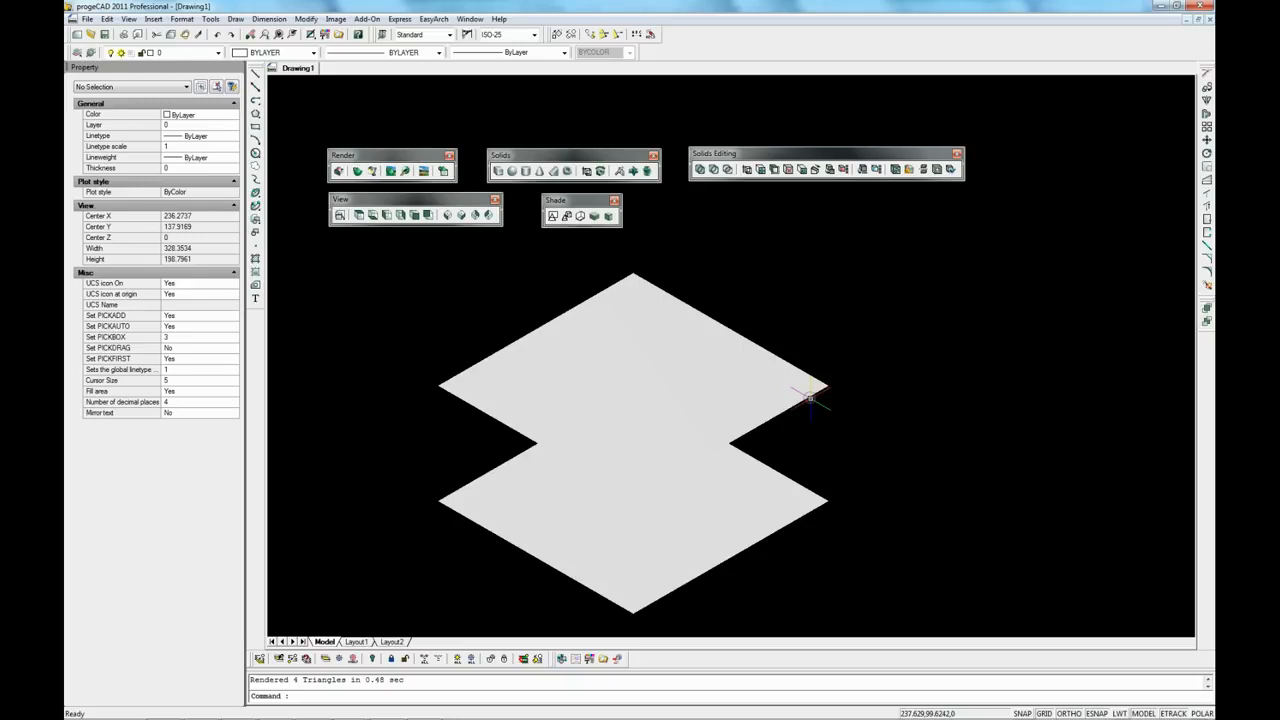
pyautogui.click(624, 387)
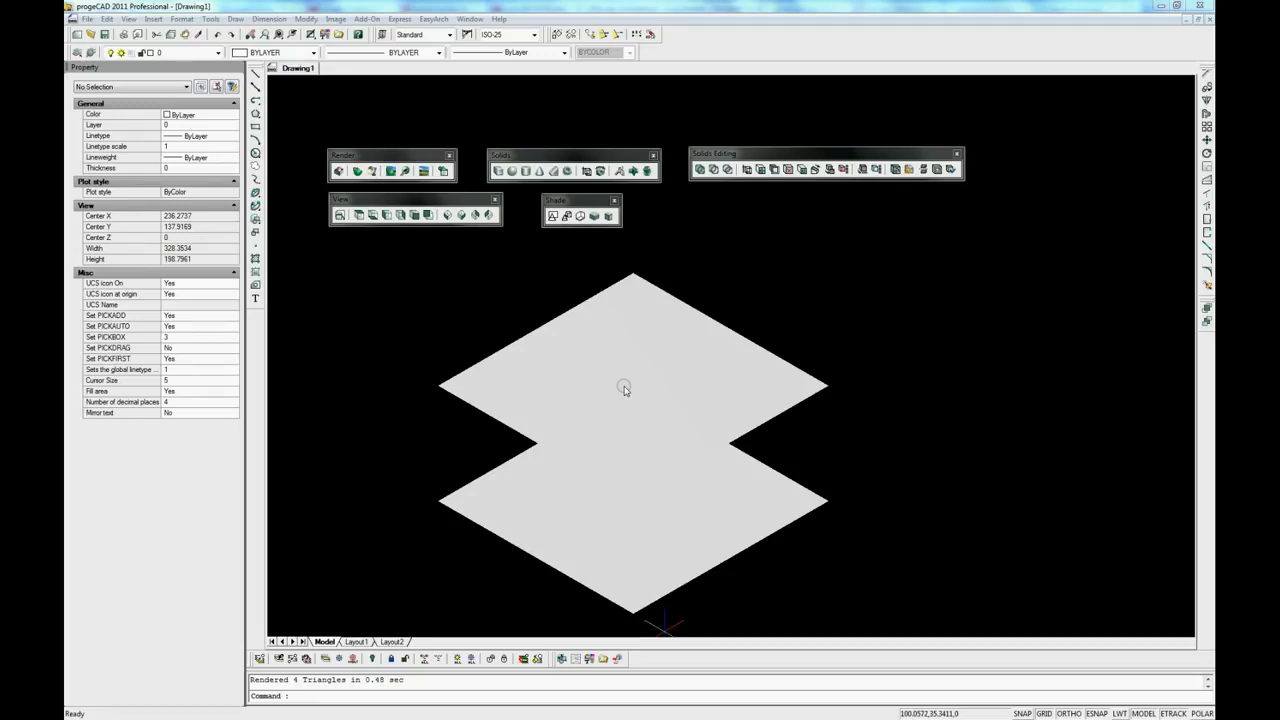
# Create a new blank drawing without a template.
pyautogui.click(77, 34)
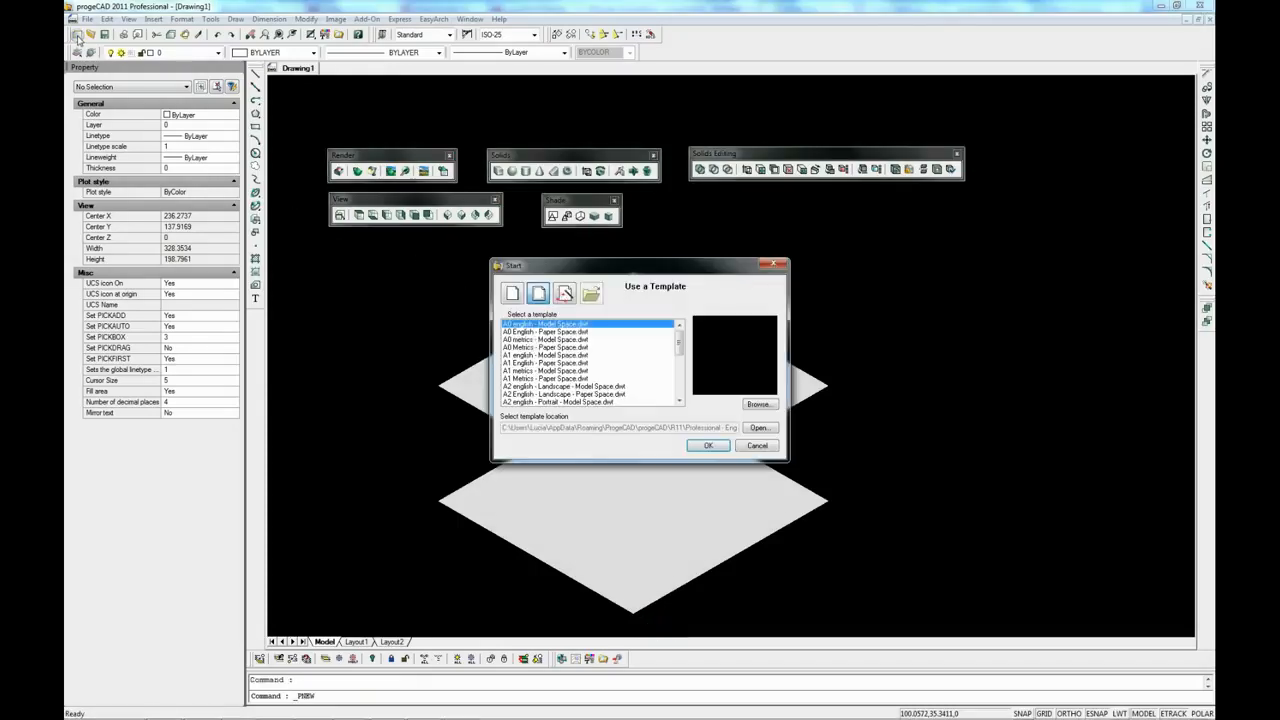
pyautogui.click(512, 292)
pyautogui.click(707, 446)
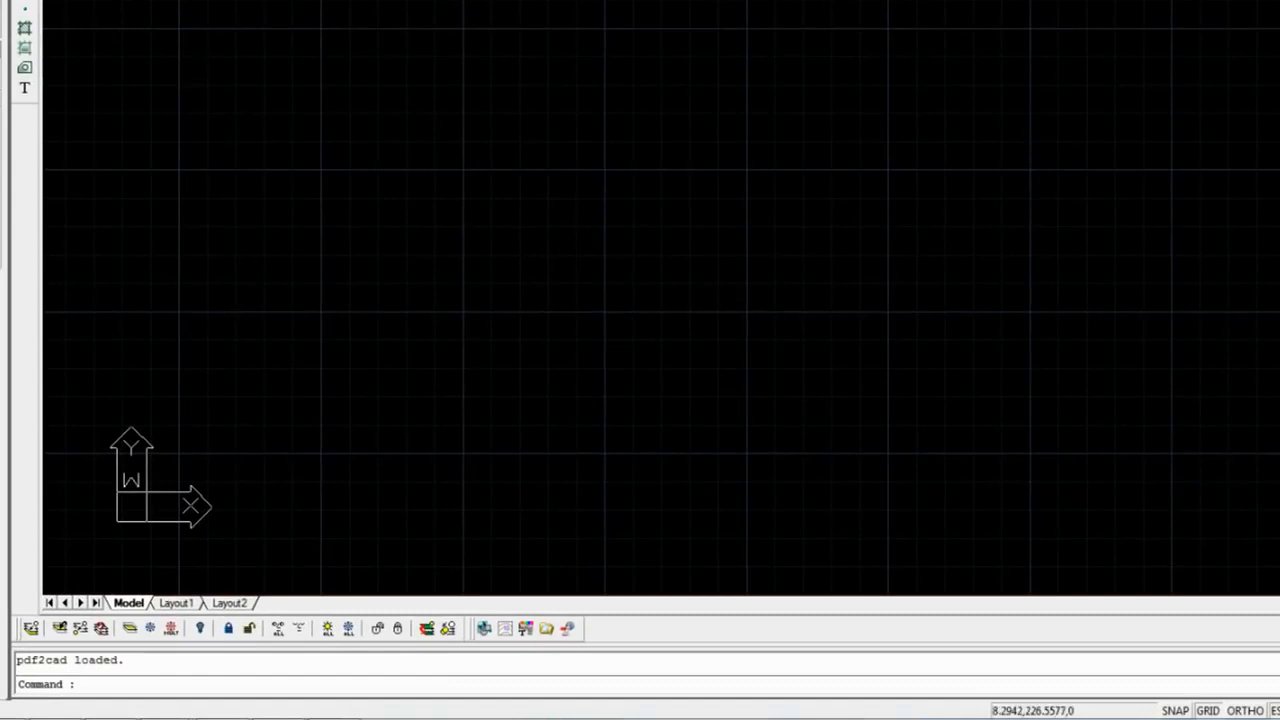
# Set the current entity thickness for new objects to 100 with the THICKNESS variable.
pyautogui.write('thi')
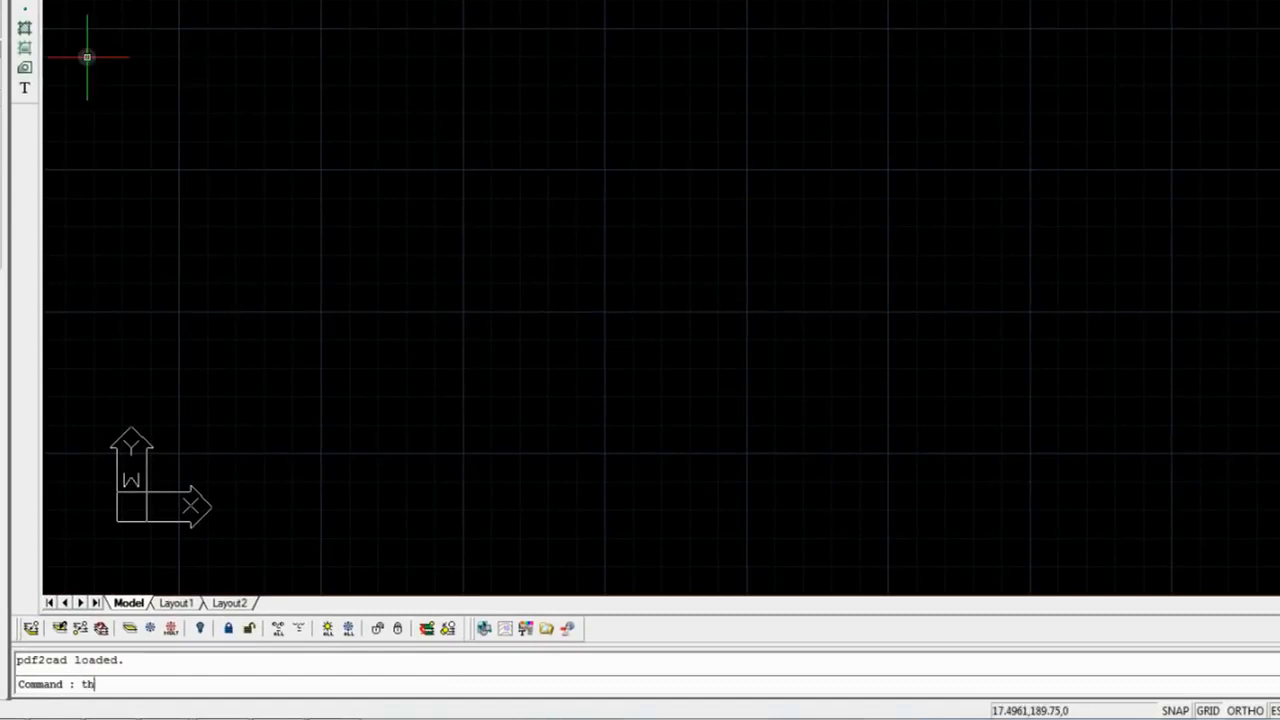
pyautogui.write('ckness')
pyautogui.press('Return')
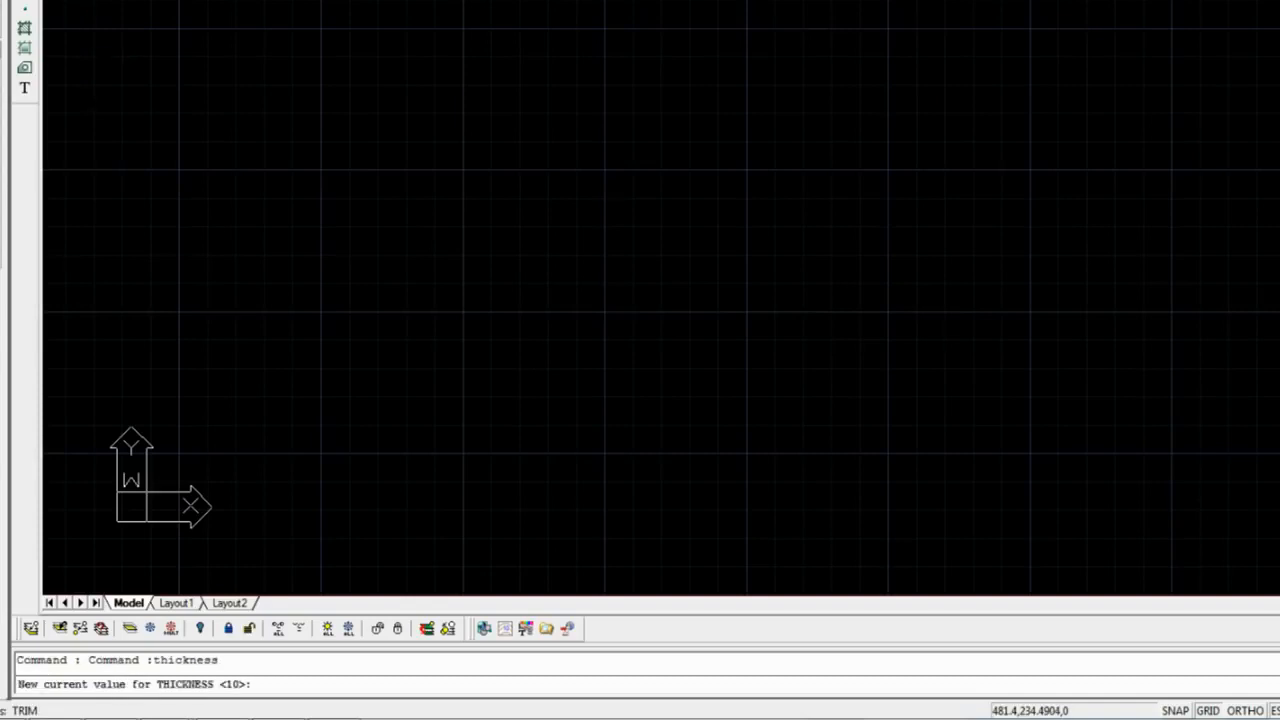
pyautogui.write('100')
pyautogui.press('Return')
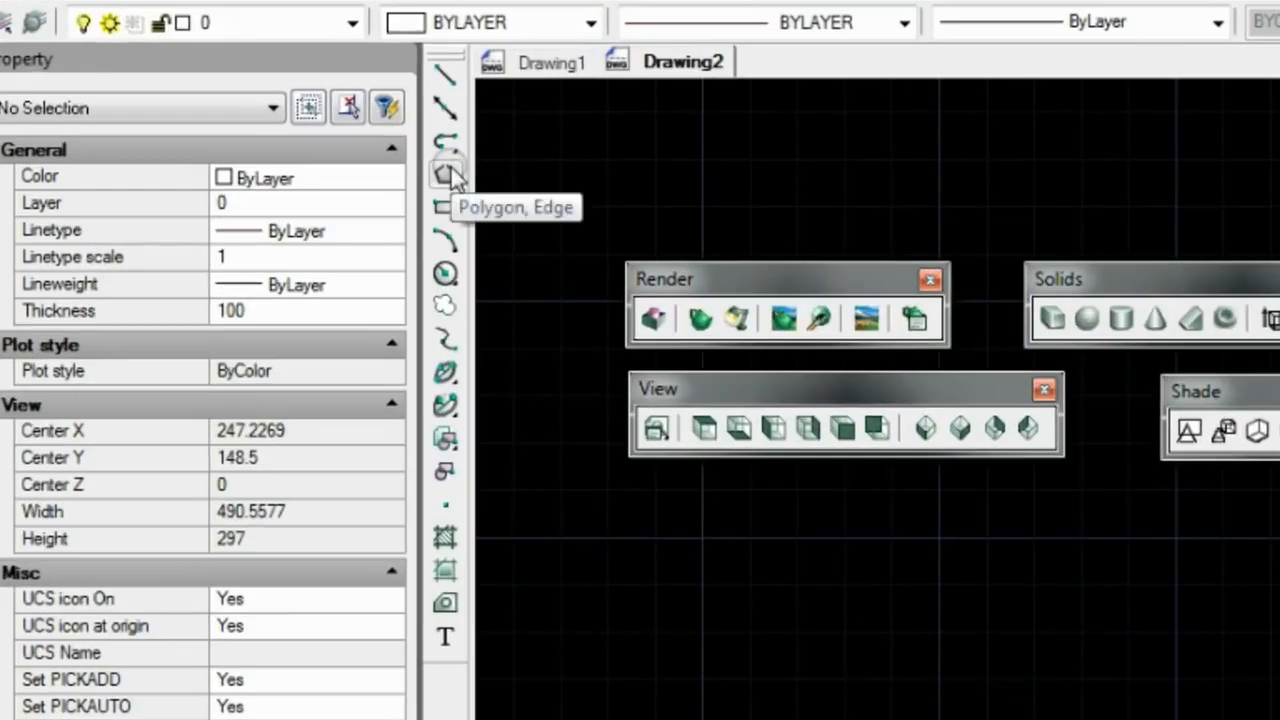
# Draw an upright five-sided polygon with a perimeter of about 254 and show it in southwest isometric view.
pyautogui.click(398, 160)
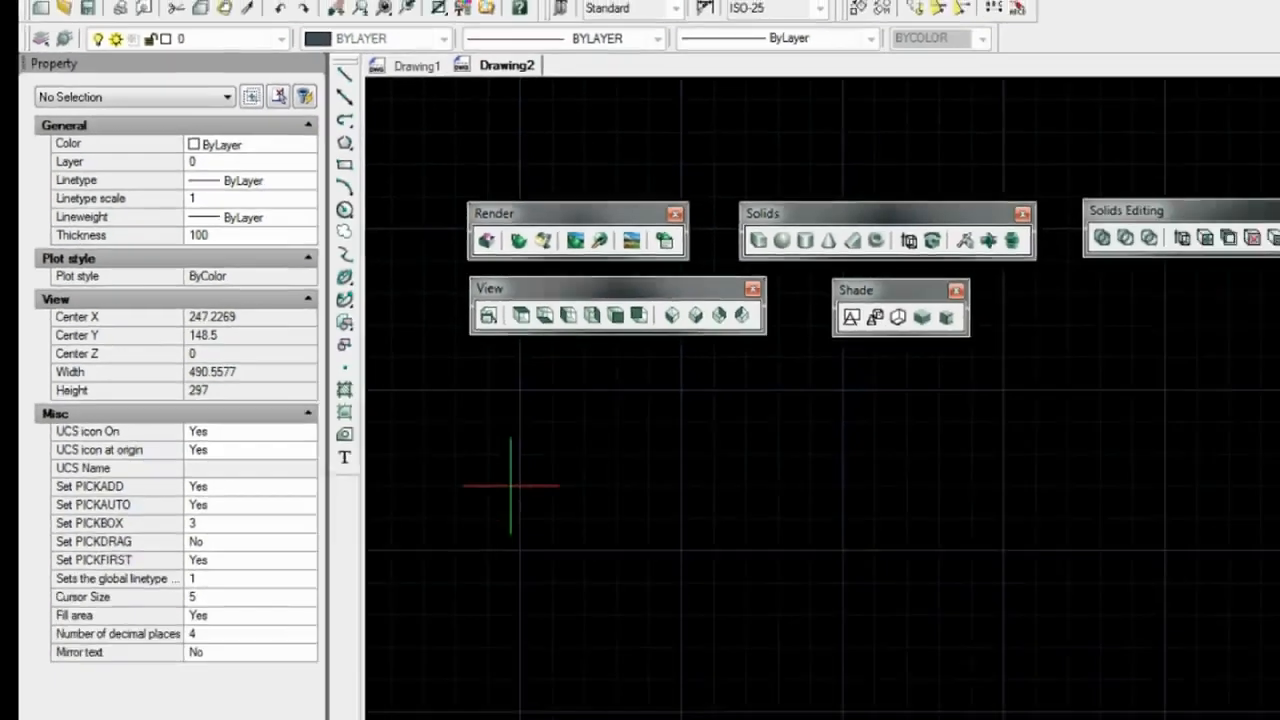
pyautogui.write('5')
pyautogui.press('Return')
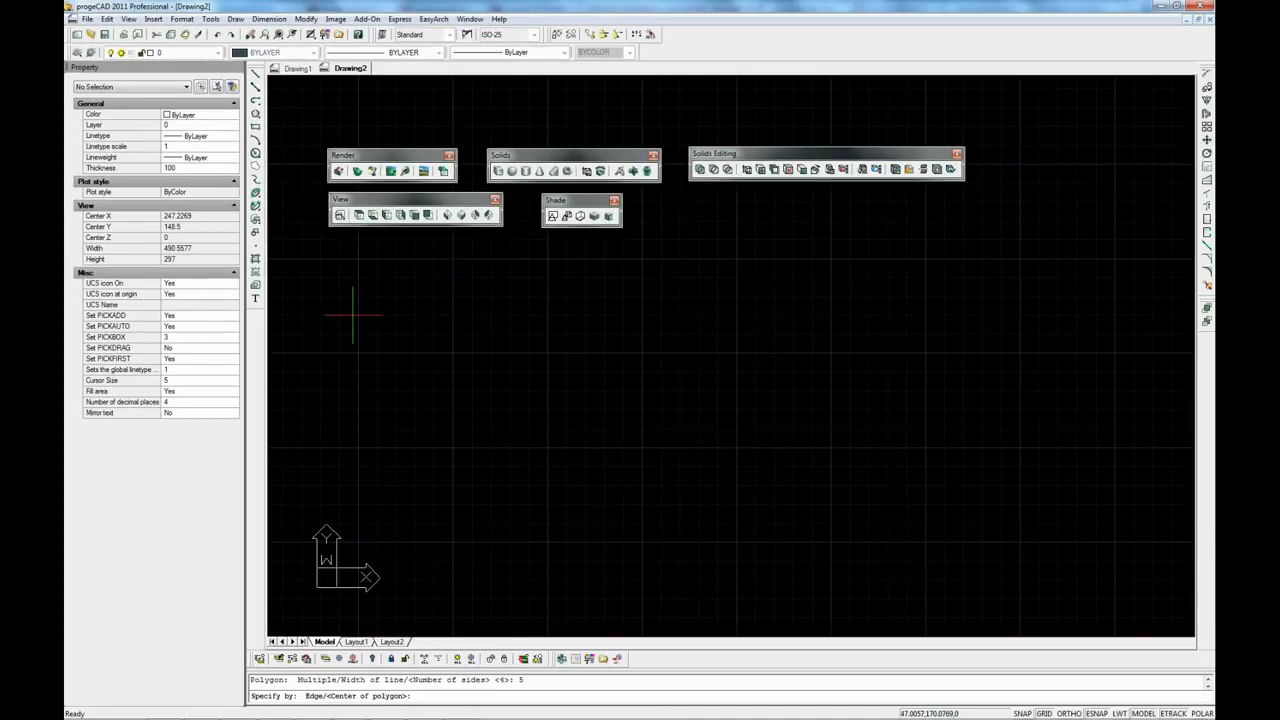
pyautogui.click(660, 438)
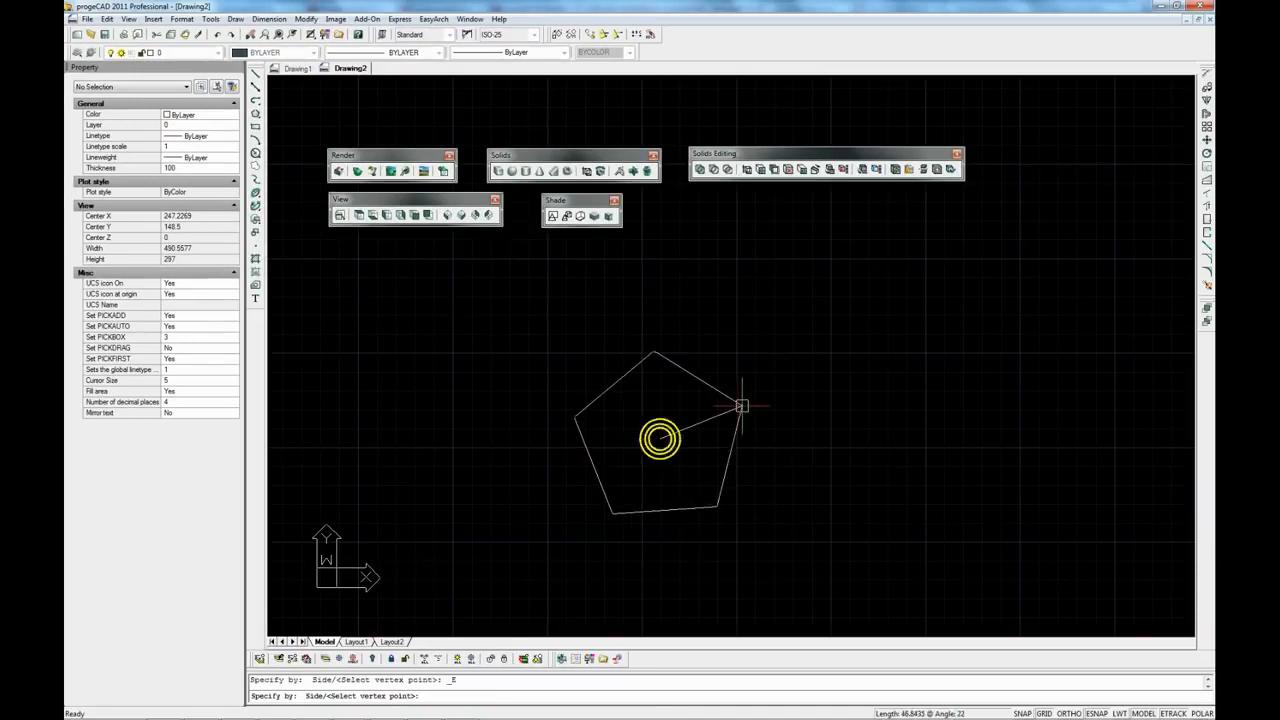
pyautogui.press('F8')
pyautogui.click(632, 357)
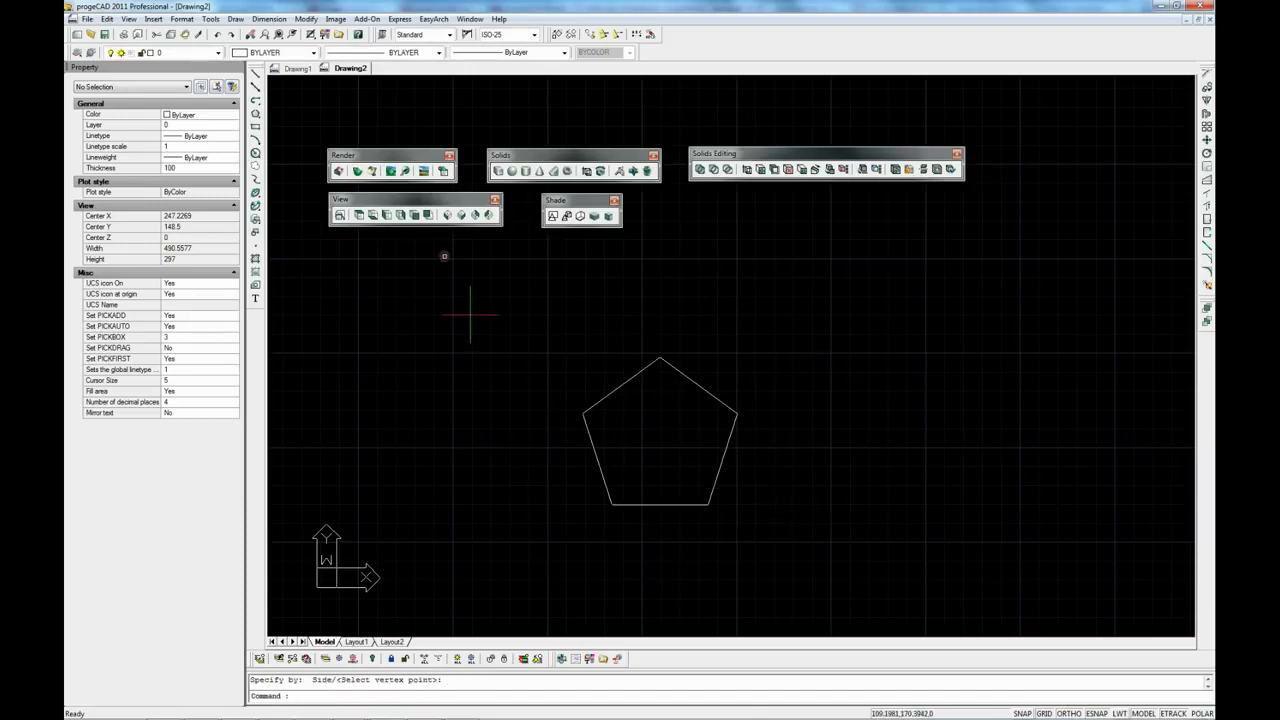
pyautogui.click(450, 218)
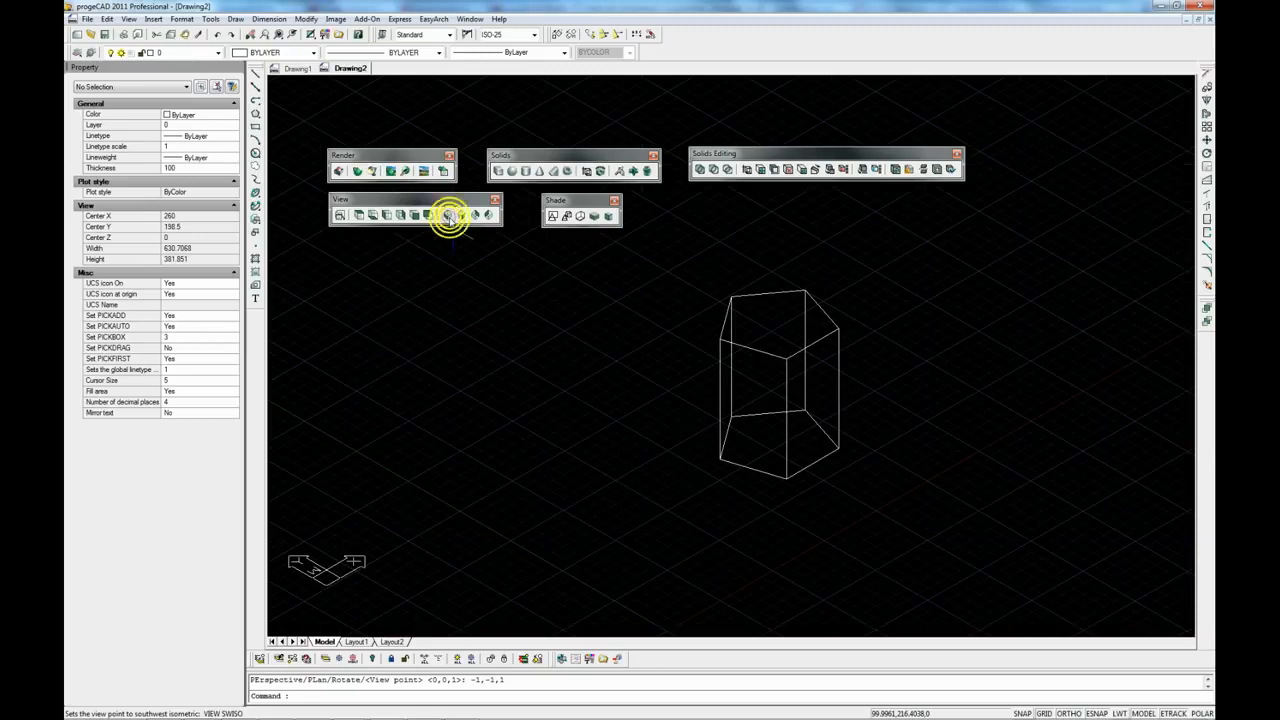
# Set the extruded pentagon's thickness to 20 and render it.
pyautogui.click(743, 346)
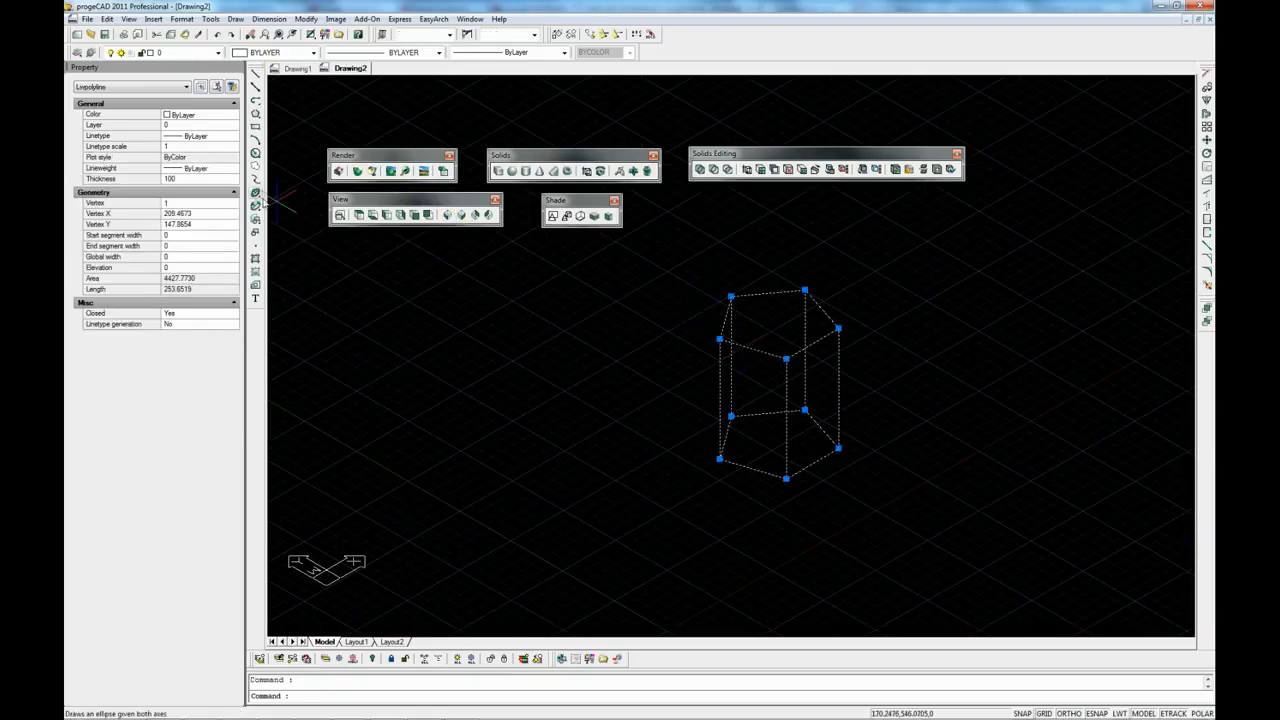
pyautogui.click(186, 186)
pyautogui.write('40')
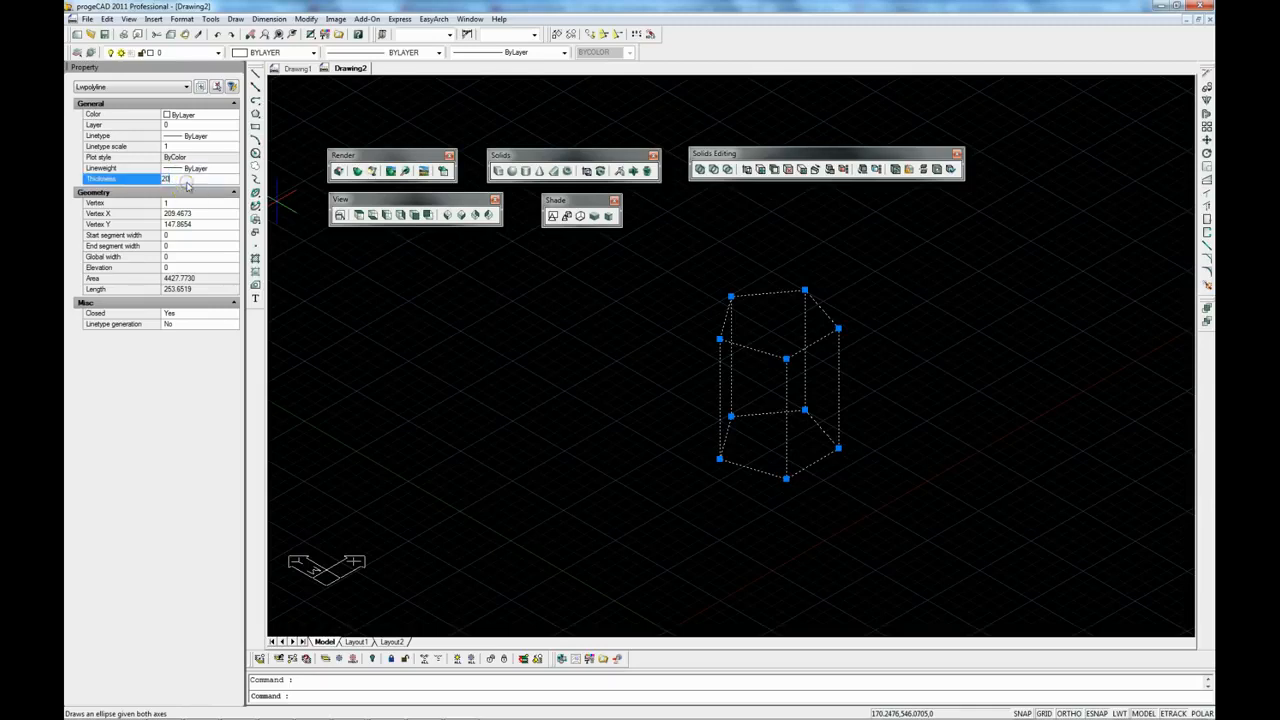
pyautogui.press('Return')
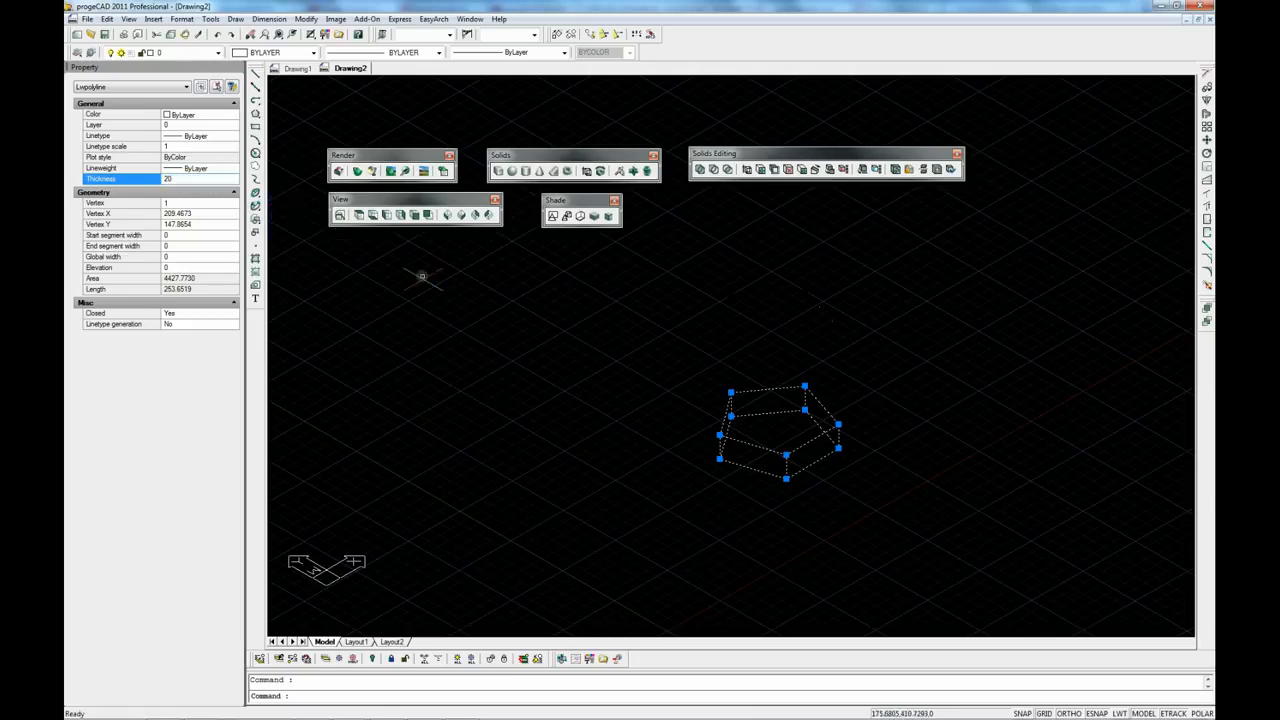
pyautogui.click(357, 171)
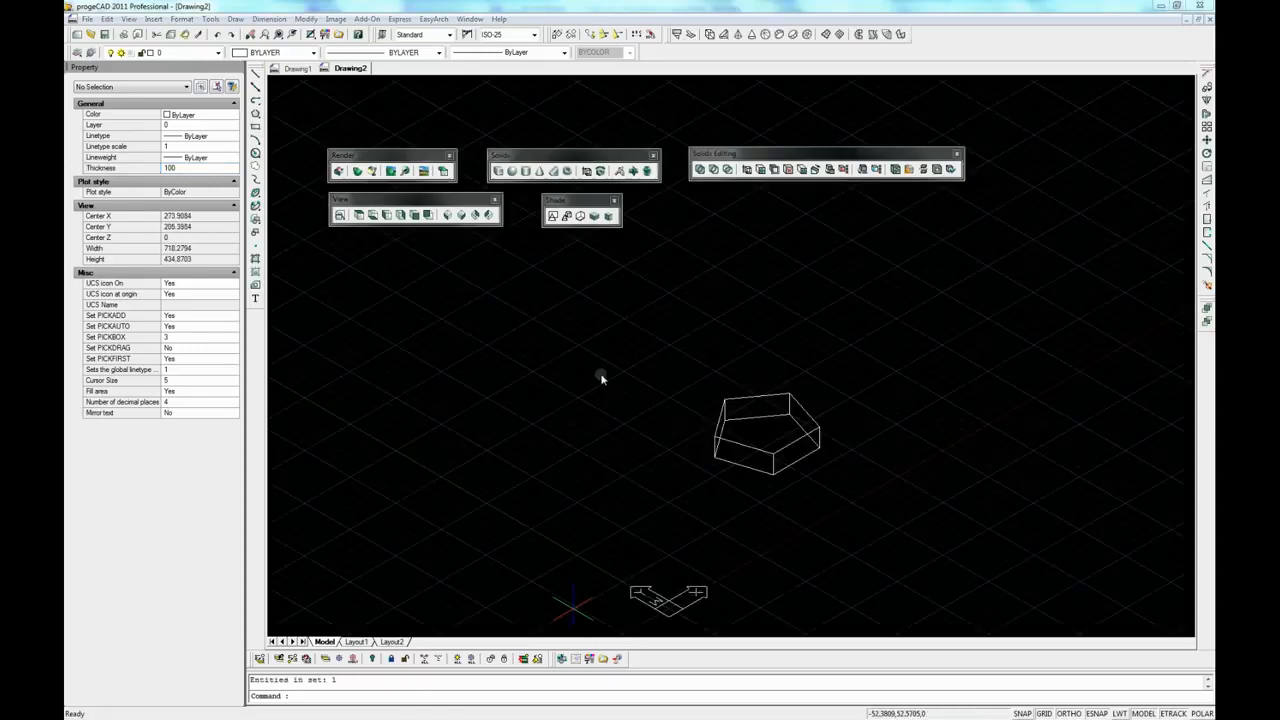
# Start a new metric drawing from scratch and draw a surface wedge with a rectangular base and a height of 20.
pyautogui.click(77, 34)
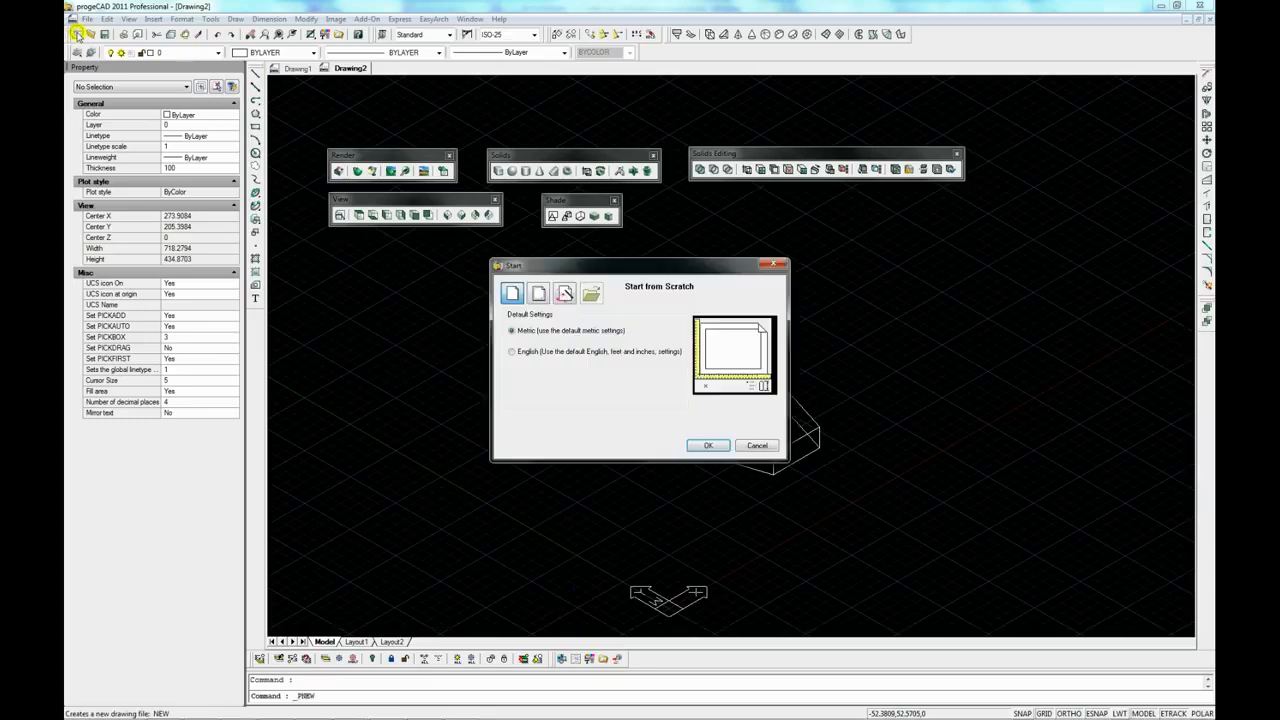
pyautogui.click(718, 446)
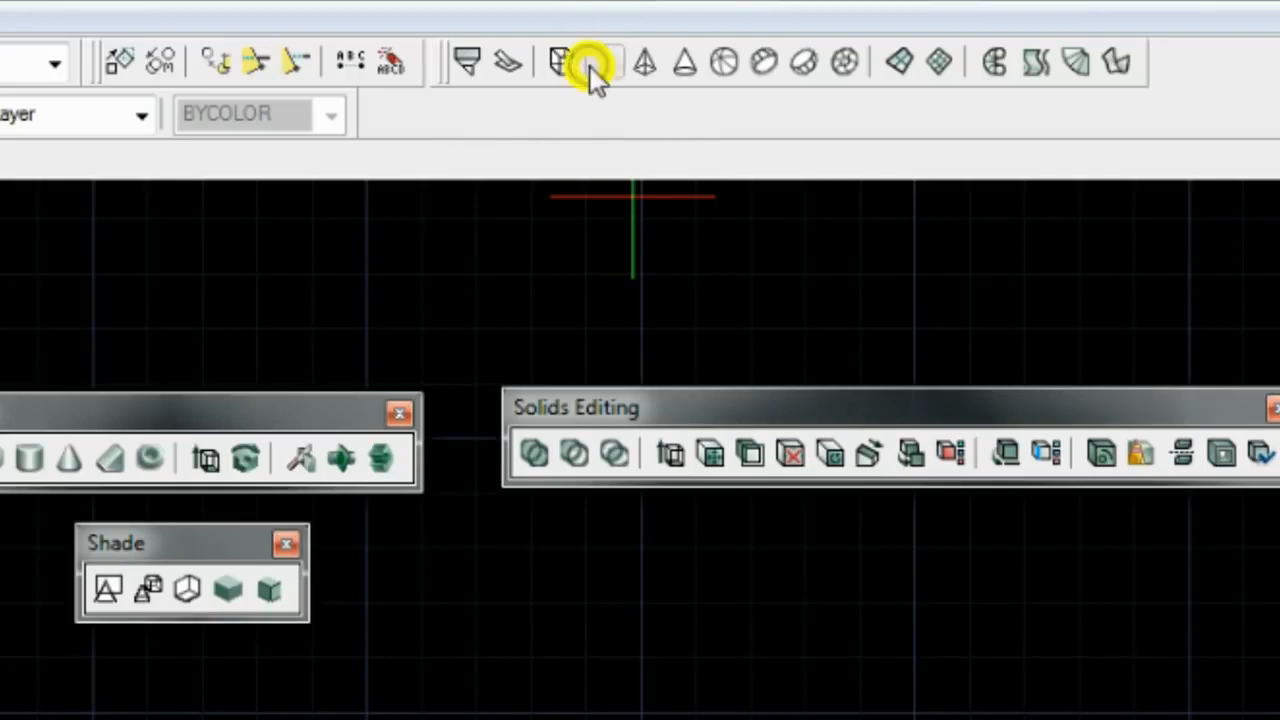
pyautogui.click(590, 67)
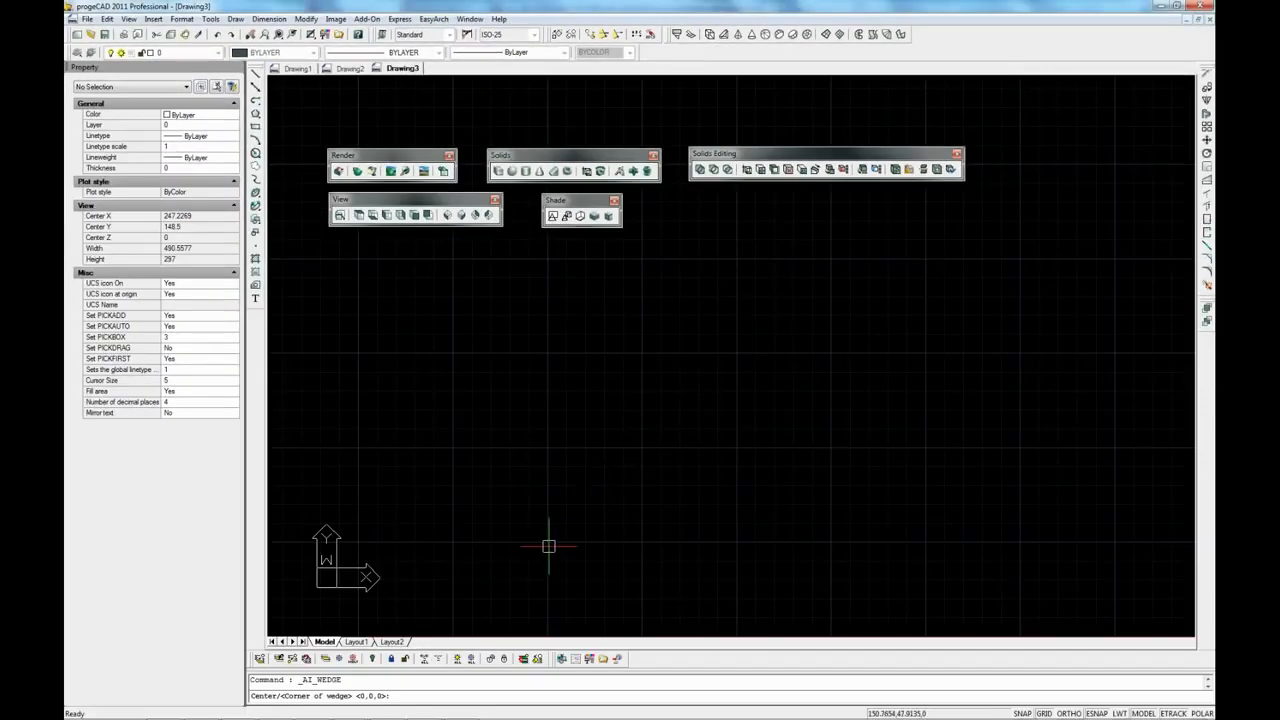
pyautogui.click(549, 545)
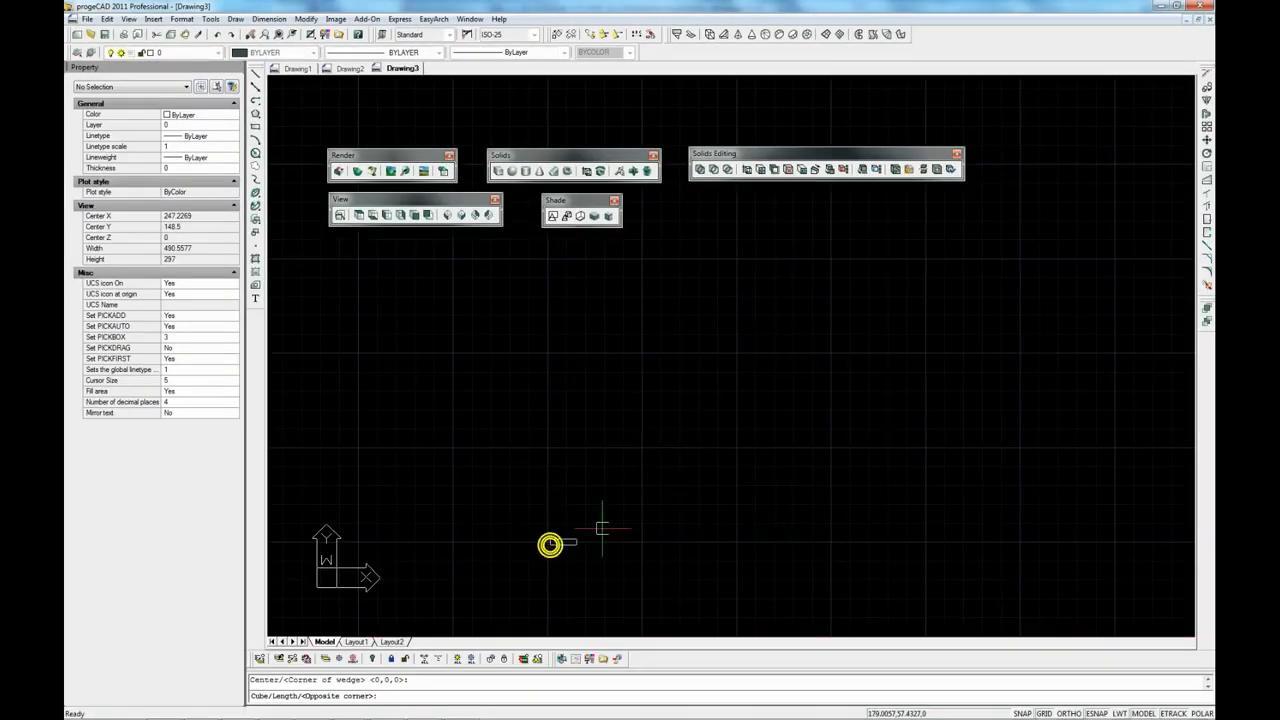
pyautogui.click(836, 404)
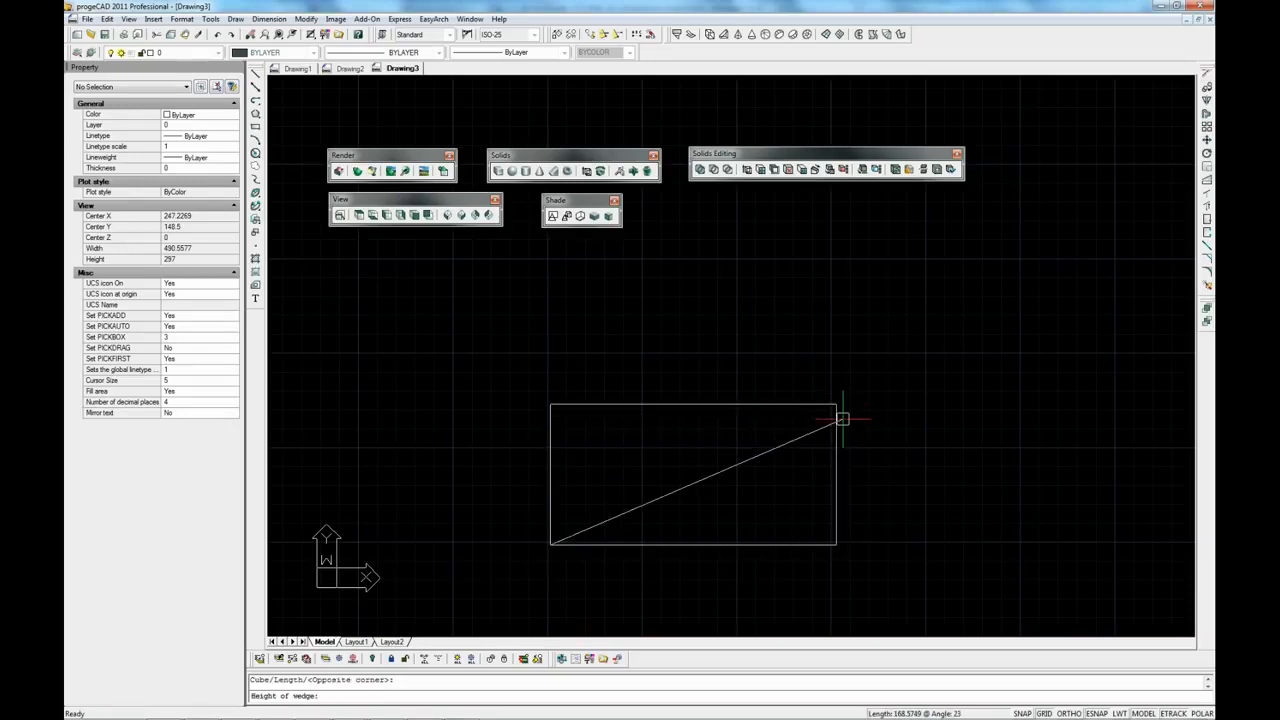
pyautogui.write('20')
pyautogui.press('Return')
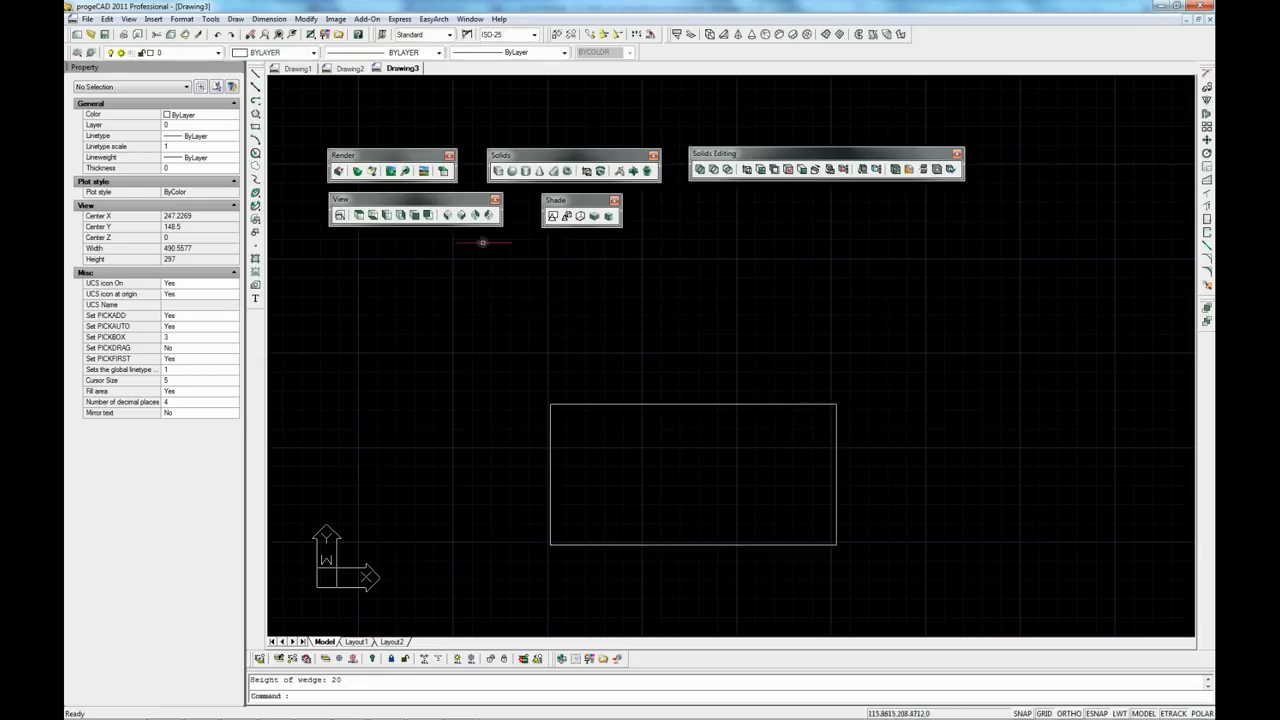
# Render the wedge from the southwest isometric view and again from the northeast isometric view.
pyautogui.click(448, 216)
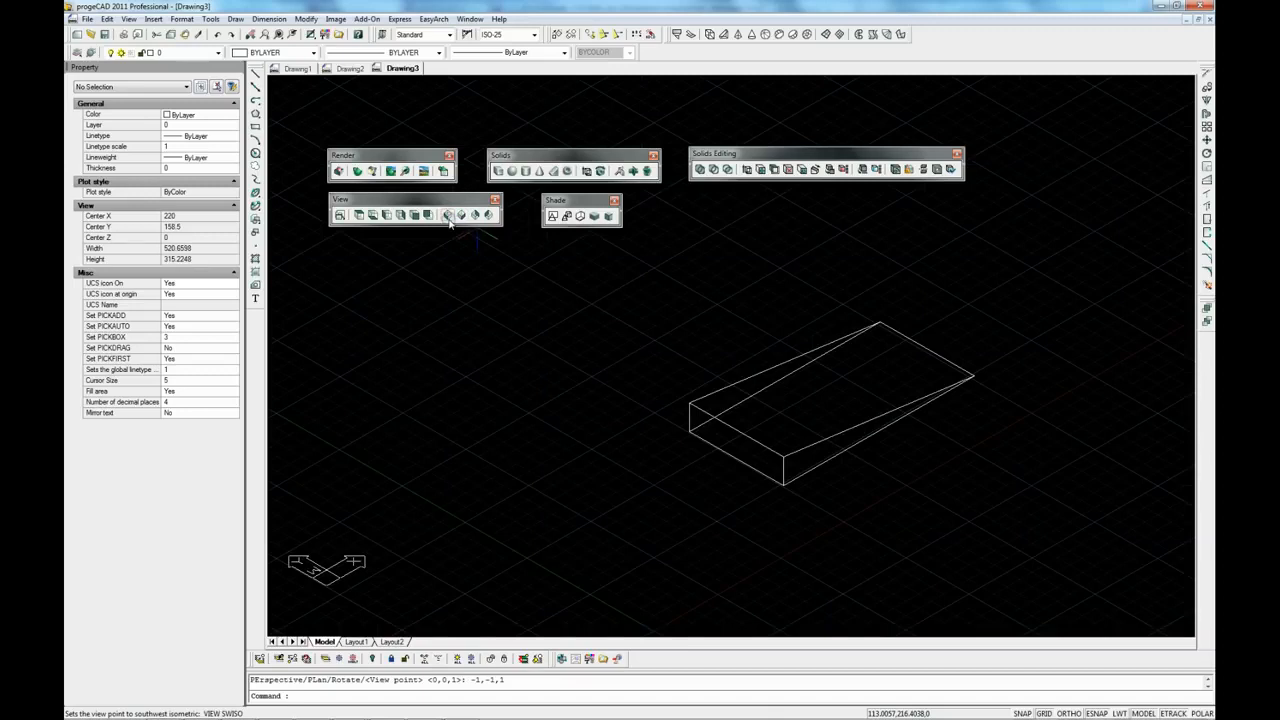
pyautogui.click(357, 171)
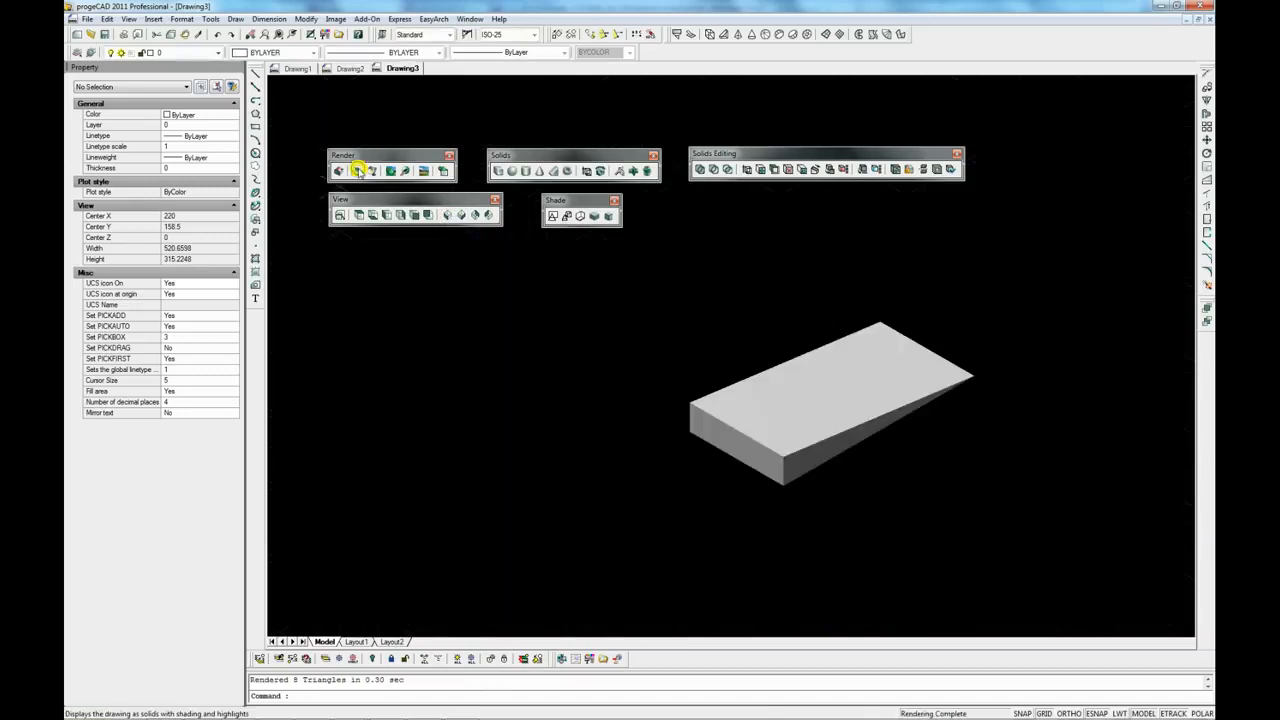
pyautogui.click(487, 215)
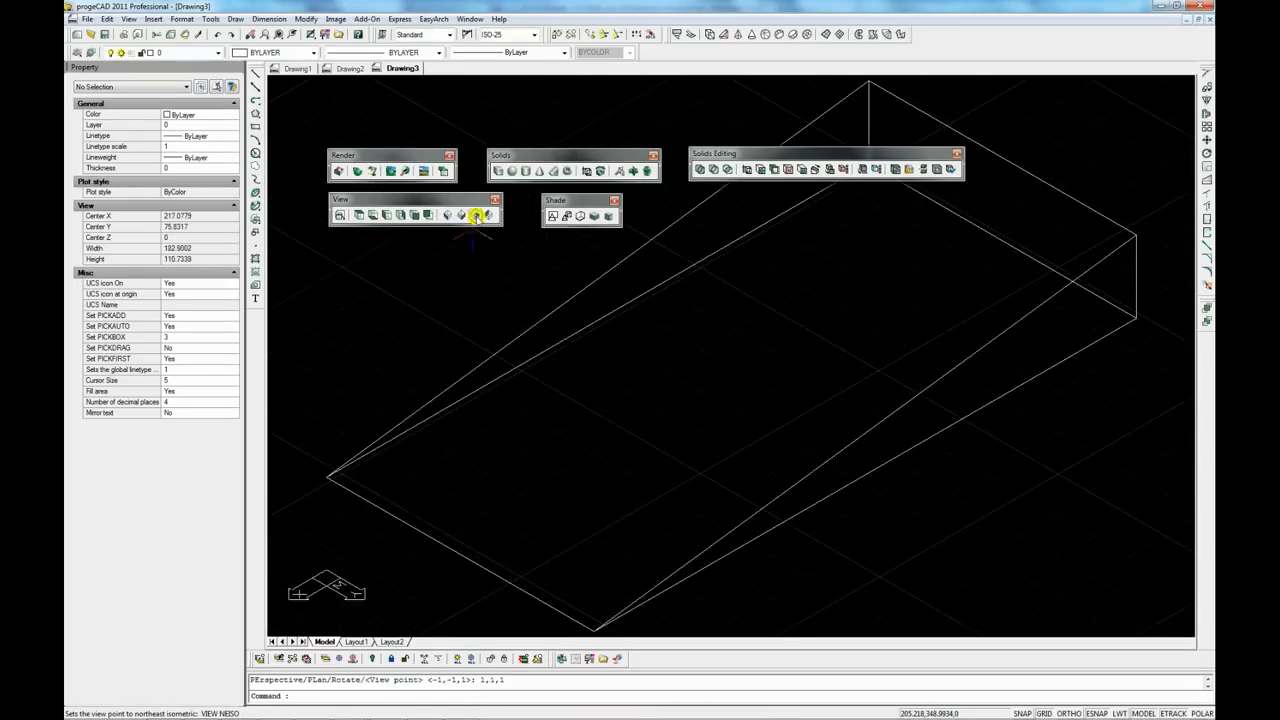
pyautogui.click(357, 171)
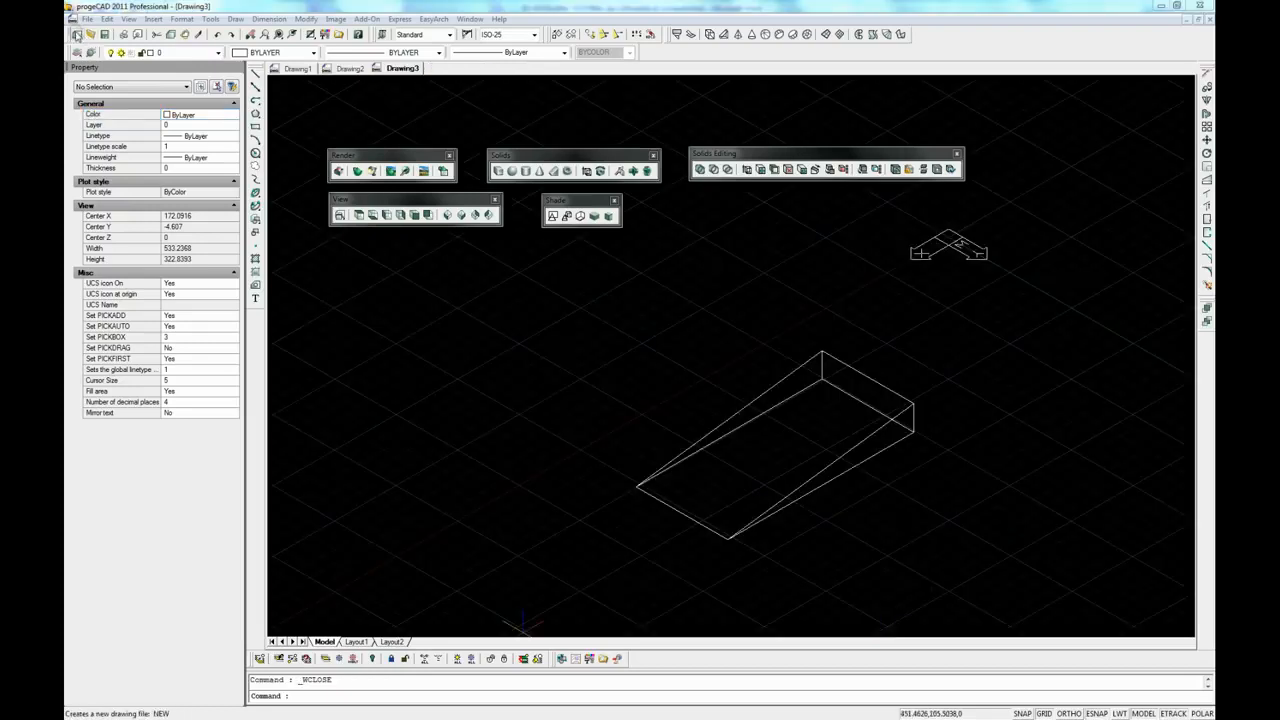
# Start another metric drawing from scratch and draw a horizontal rectangle near the middle of the drawing area.
pyautogui.click(76, 34)
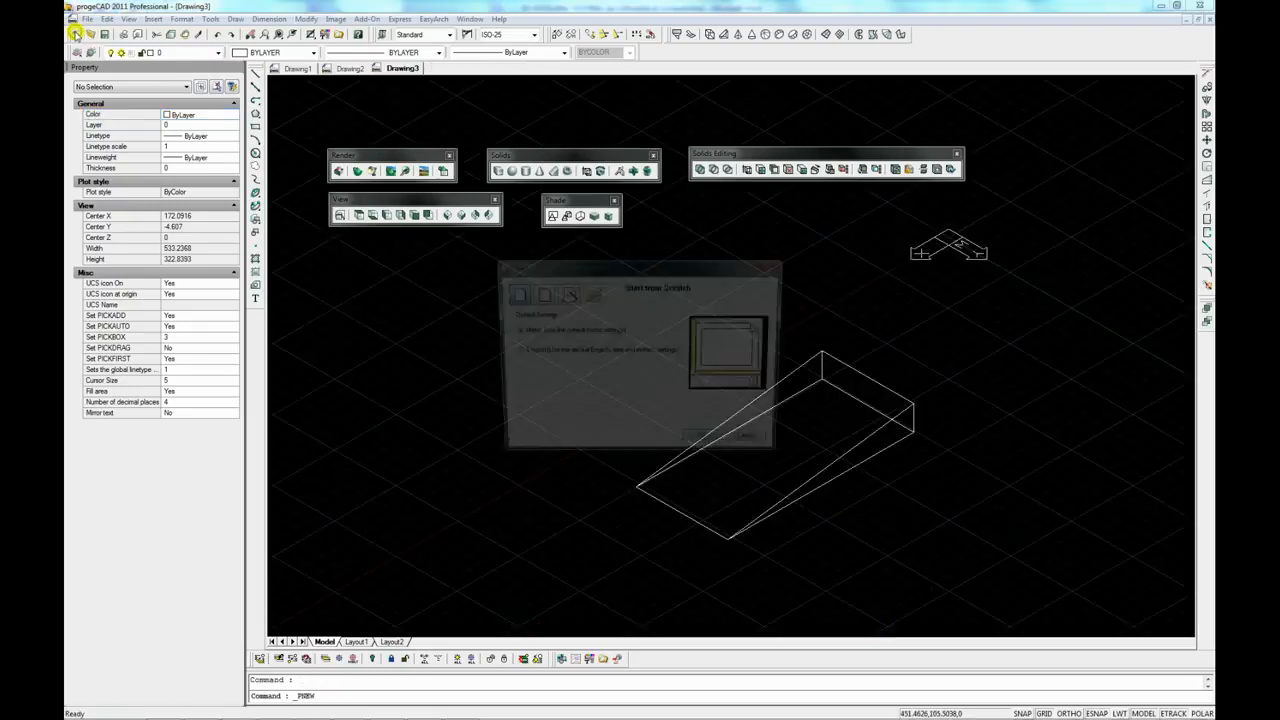
pyautogui.click(697, 446)
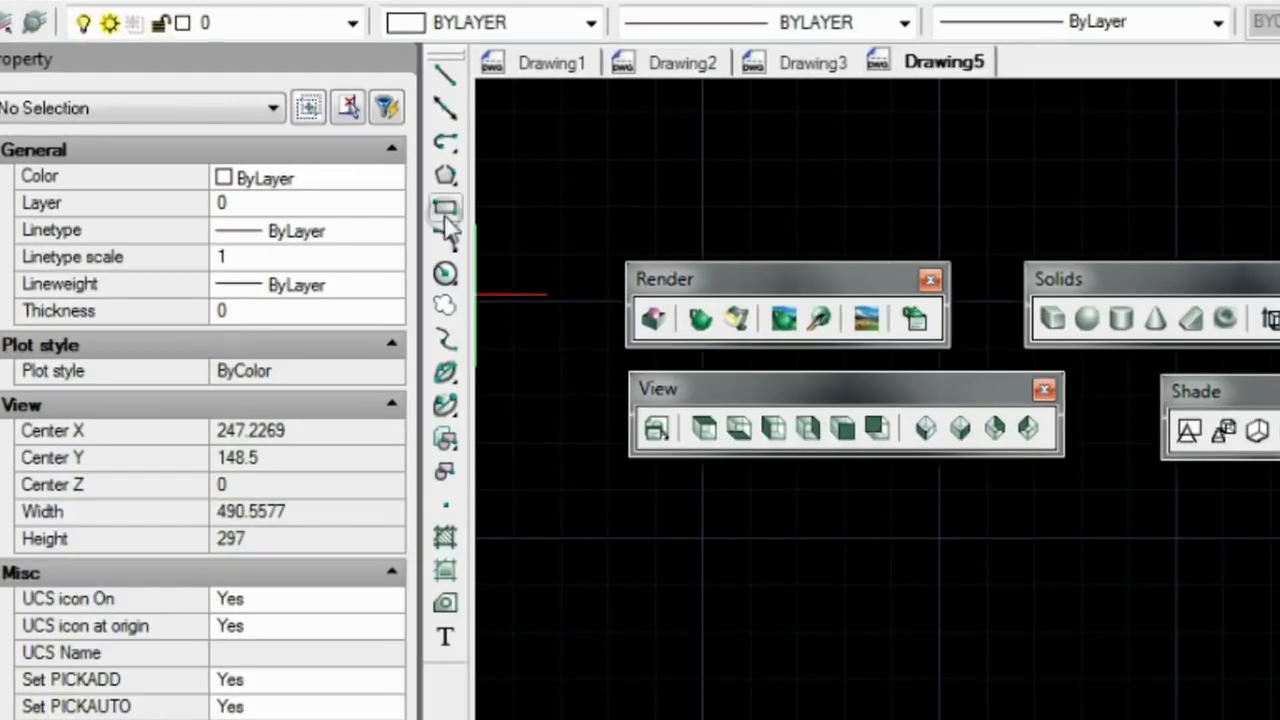
pyautogui.click(445, 212)
pyautogui.click(582, 464)
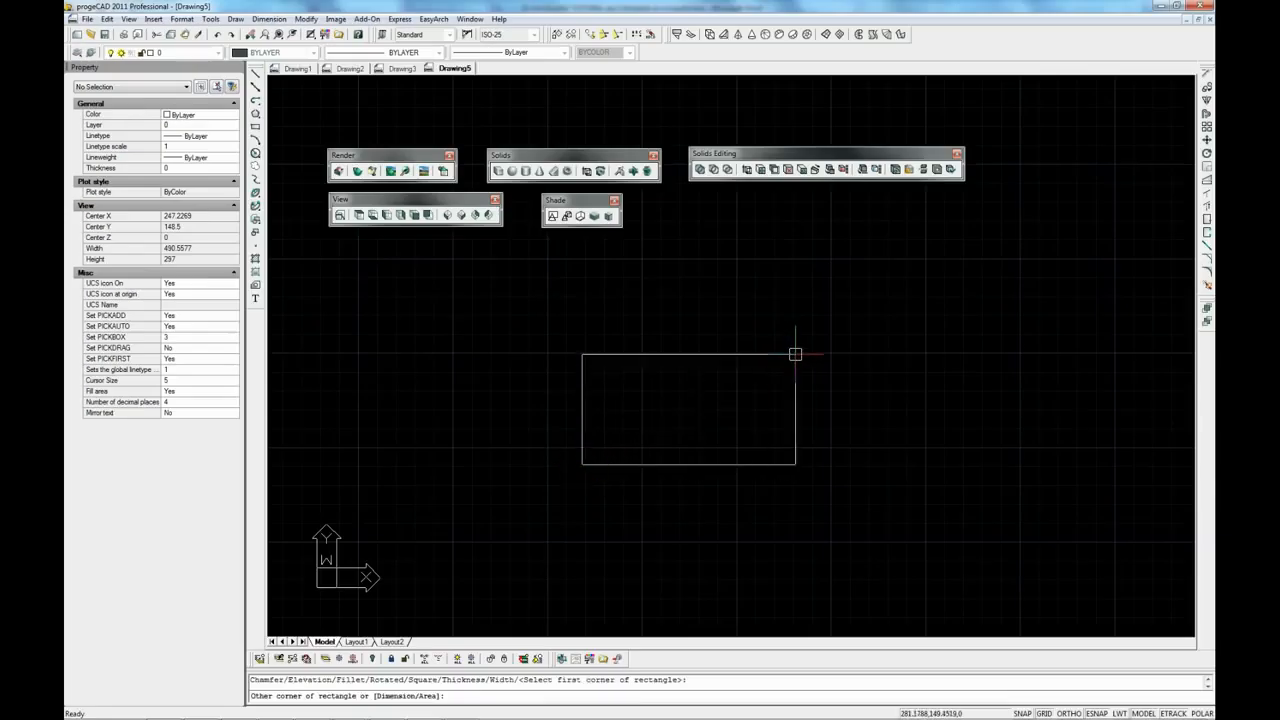
pyautogui.click(795, 354)
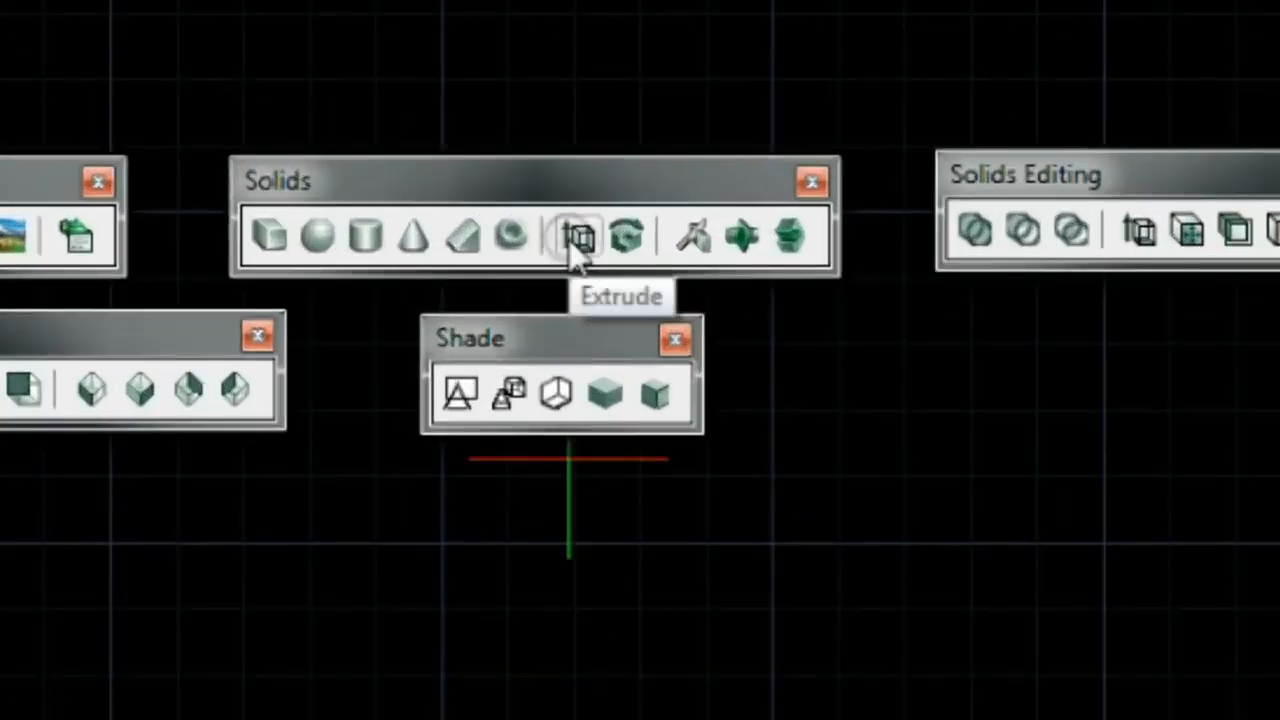
# Extrude the rectangle to a height of 100 with a taper angle of 2 and show it in southwest isometric view.
pyautogui.click(578, 248)
pyautogui.click(694, 354)
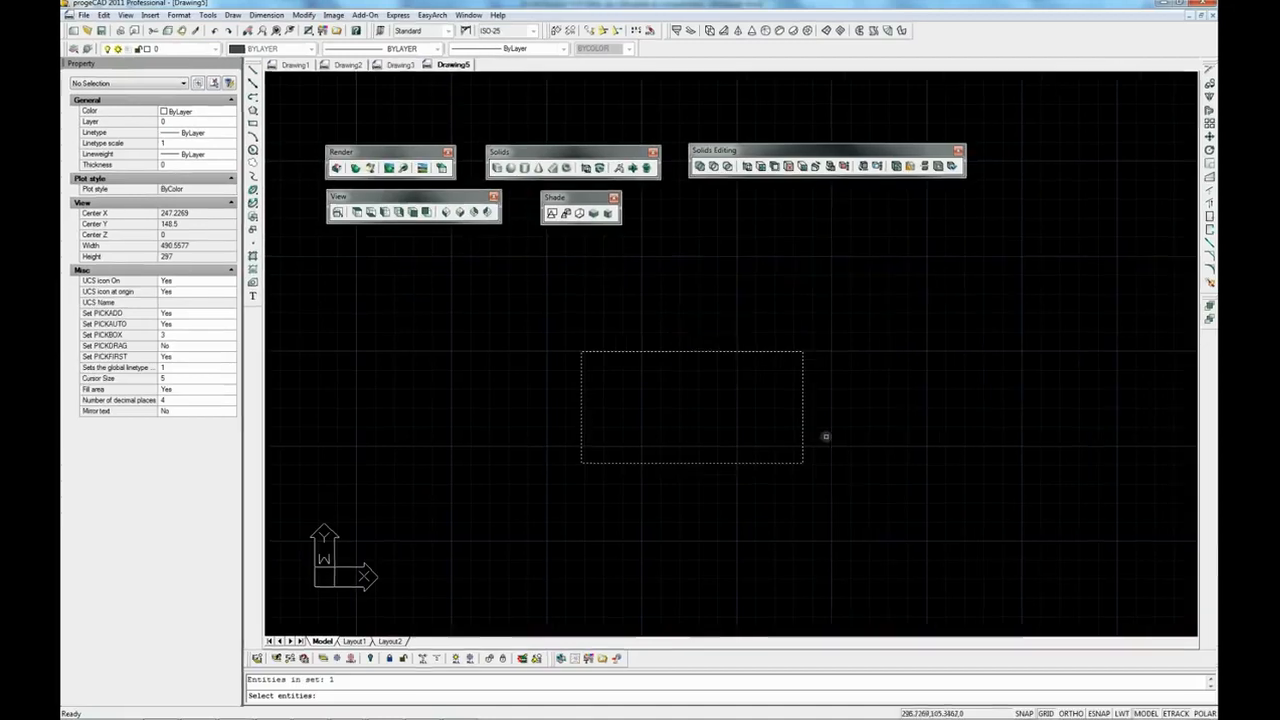
pyautogui.press('Return')
pyautogui.write('100')
pyautogui.press('Return')
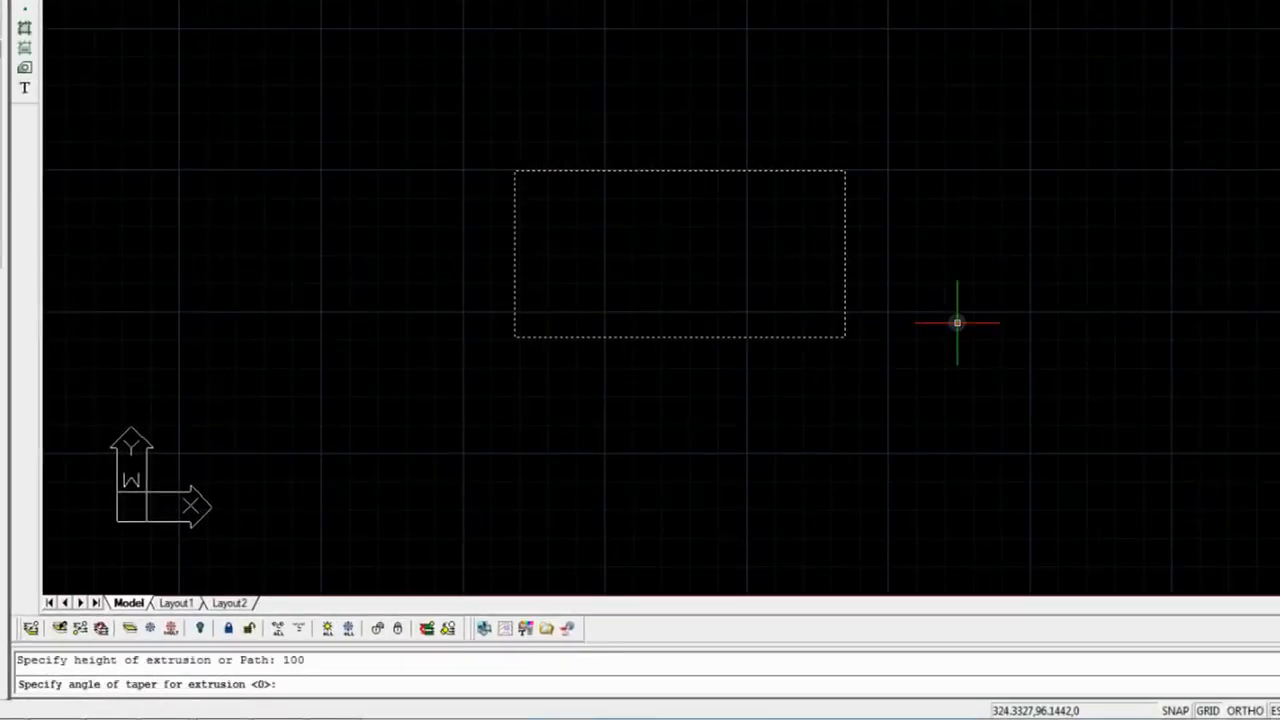
pyautogui.write('2')
pyautogui.press('Return')
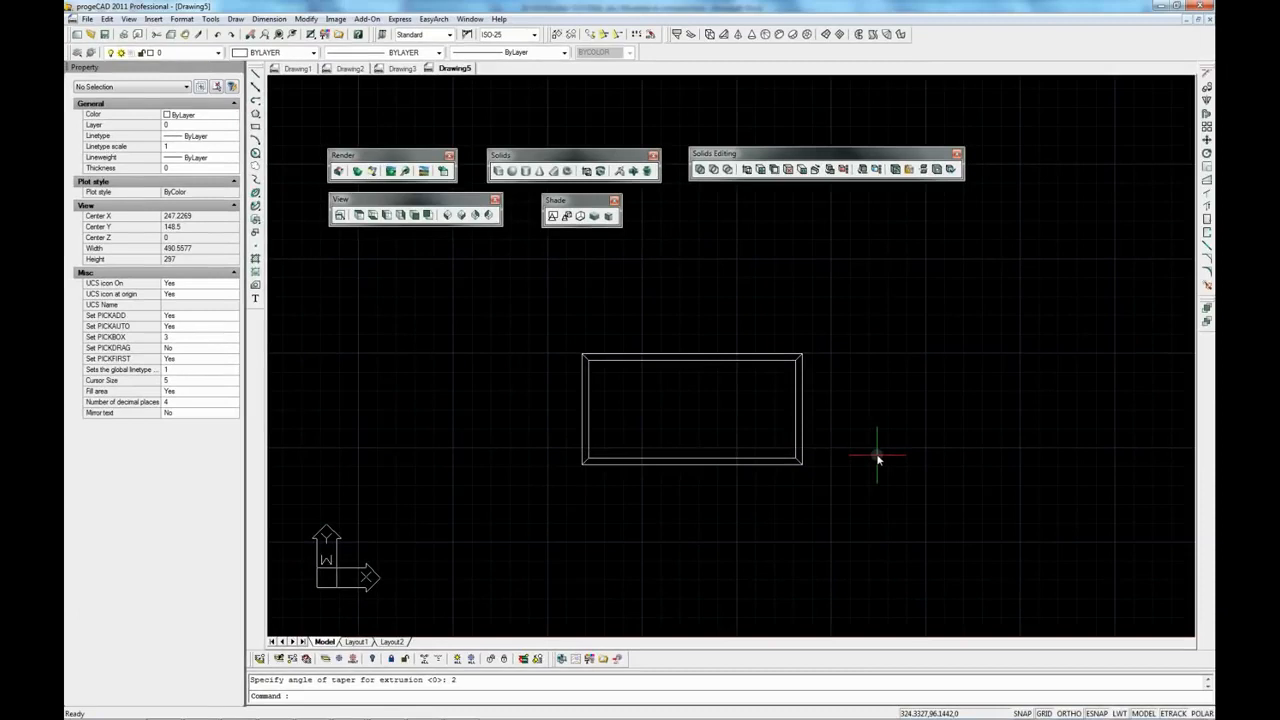
pyautogui.click(447, 215)
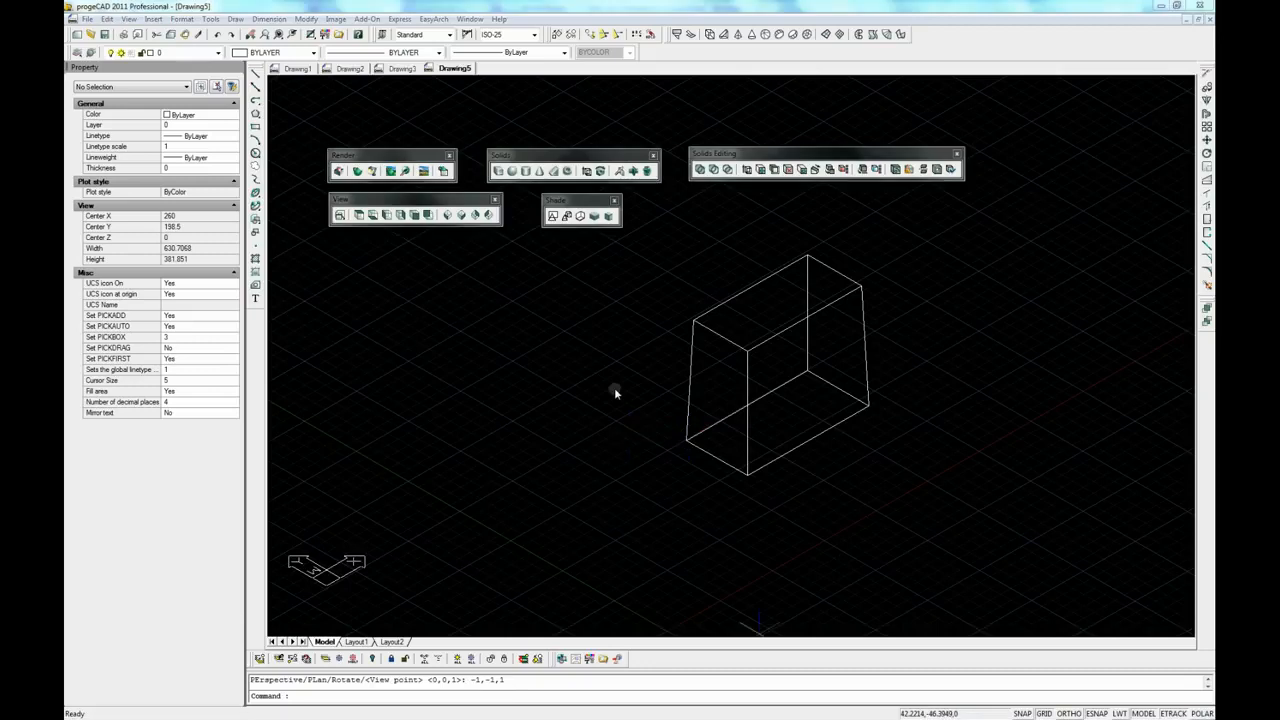
# Start a new metric drawing from scratch and create a solid cylinder with a radius of about 57 and height 5.
pyautogui.click(77, 34)
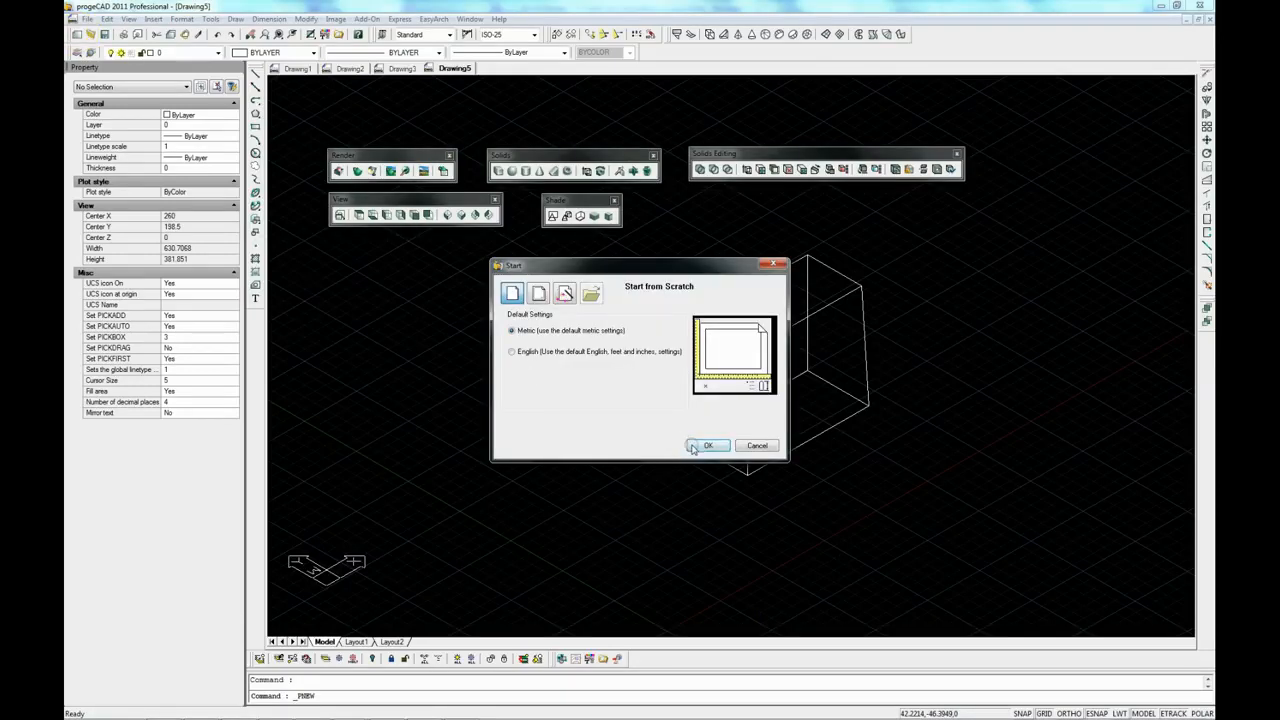
pyautogui.click(692, 446)
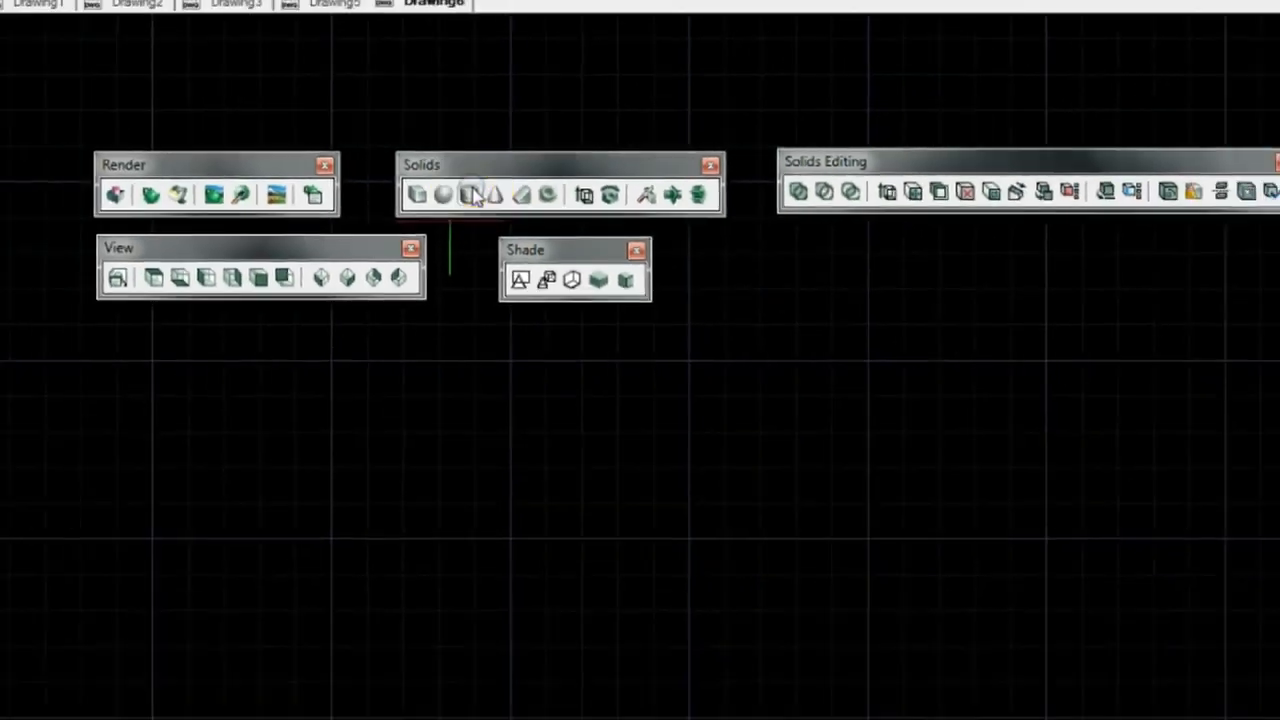
pyautogui.click(474, 195)
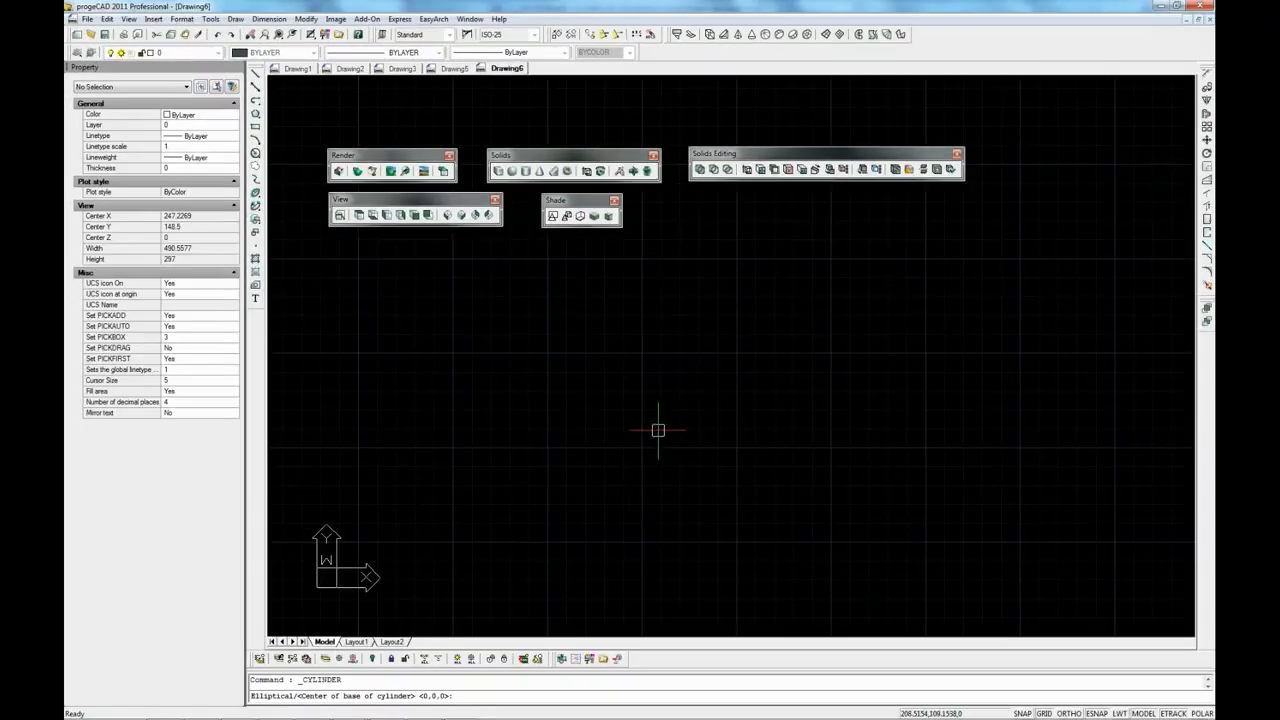
pyautogui.click(658, 430)
pyautogui.click(743, 494)
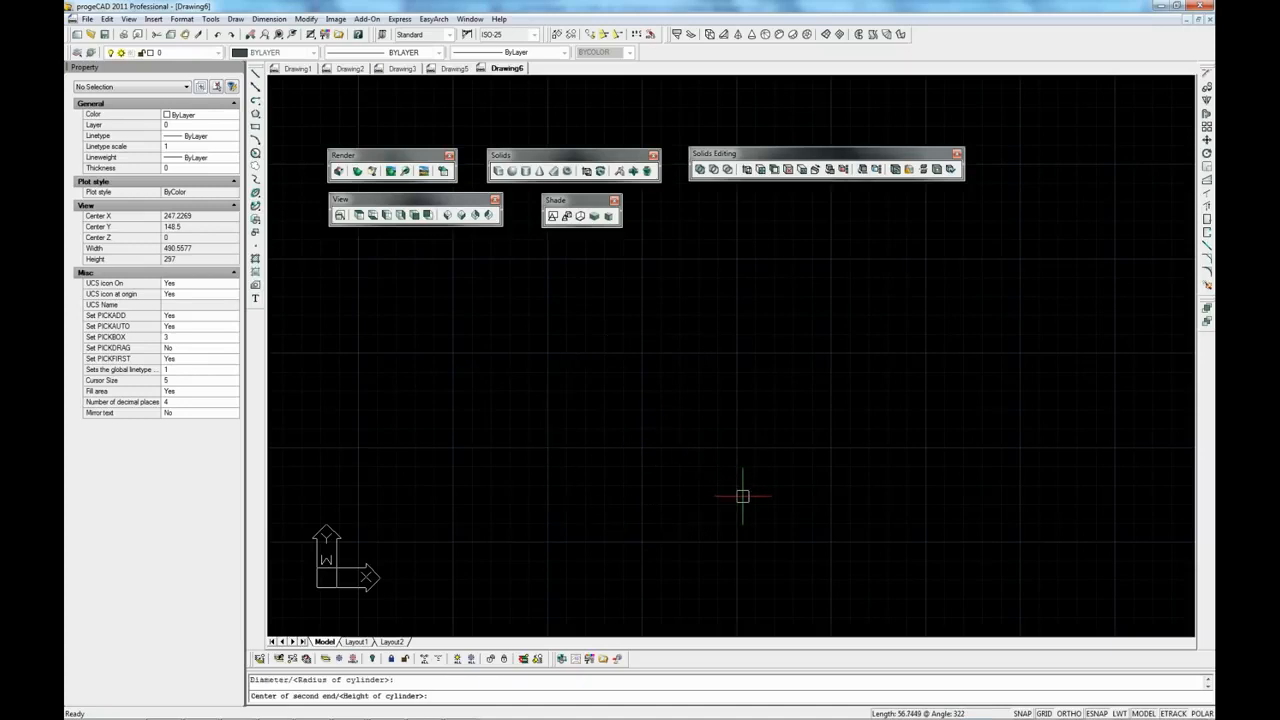
pyautogui.write('5')
pyautogui.press('Return')
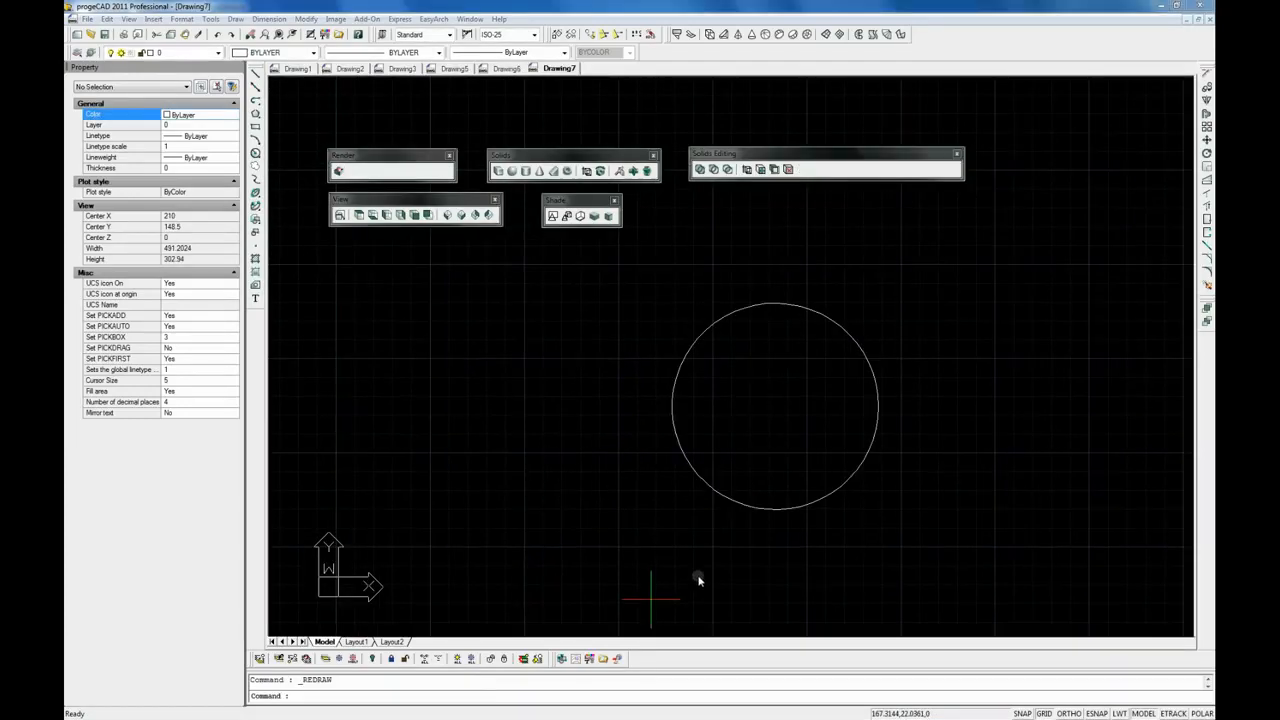
# Orbit around the solid cylinder to check its height, and return to the top view.
pyautogui.keyDown('shift'); pyautogui.moveTo(781, 539); pyautogui.dragTo(822, 230, button='middle'); pyautogui.keyUp('shift')
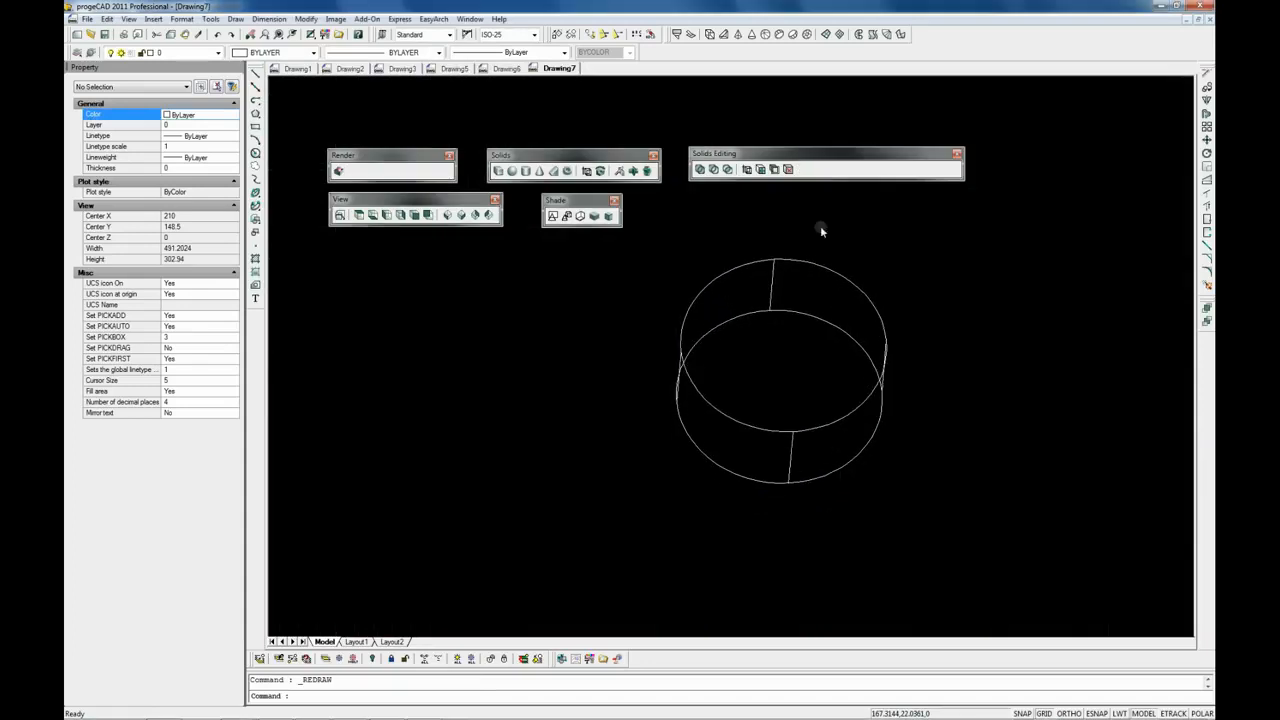
pyautogui.click(359, 215)
pyautogui.scroll(-3, 528, 425)
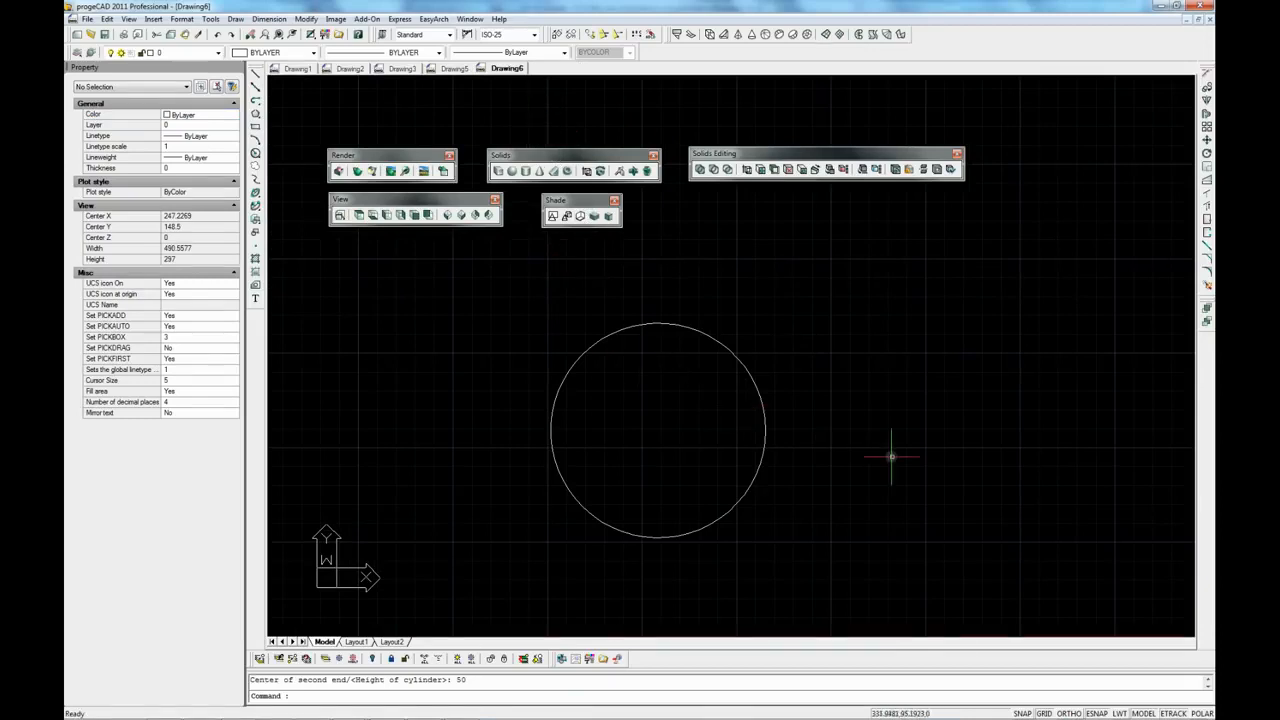
# Enable the Center entity snap alongside Endpoint in the drawing settings.
pyautogui.rightClick(1097, 710)
pyautogui.click(1130, 701)
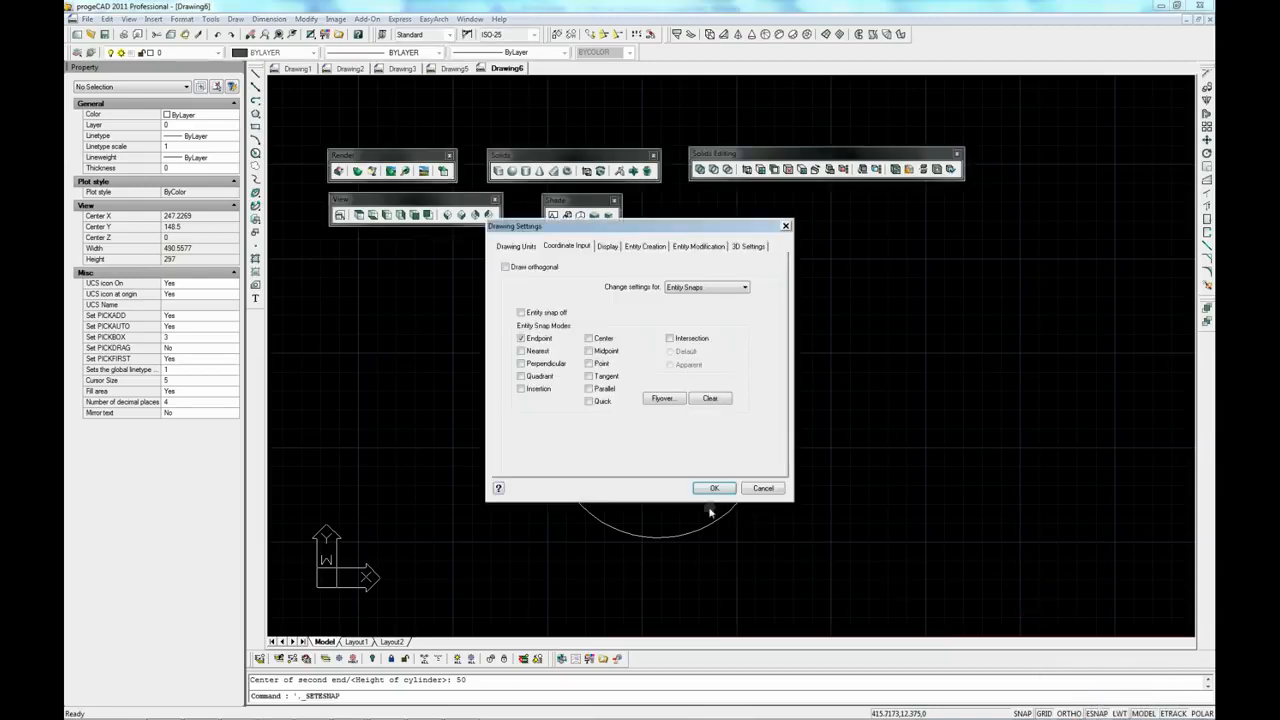
pyautogui.click(588, 351)
pyautogui.click(712, 488)
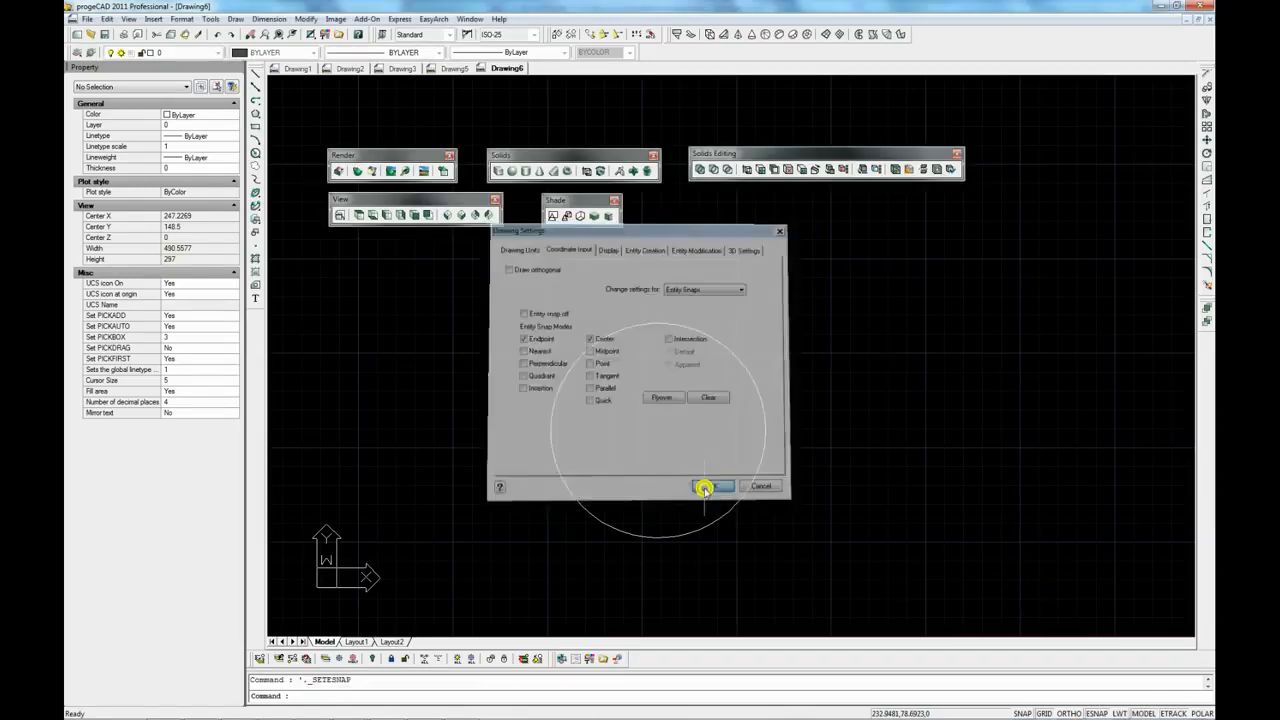
# Create a second solid cylinder concentric with the existing one, with a radius of about 22 and a height of 100.
pyautogui.click(526, 171)
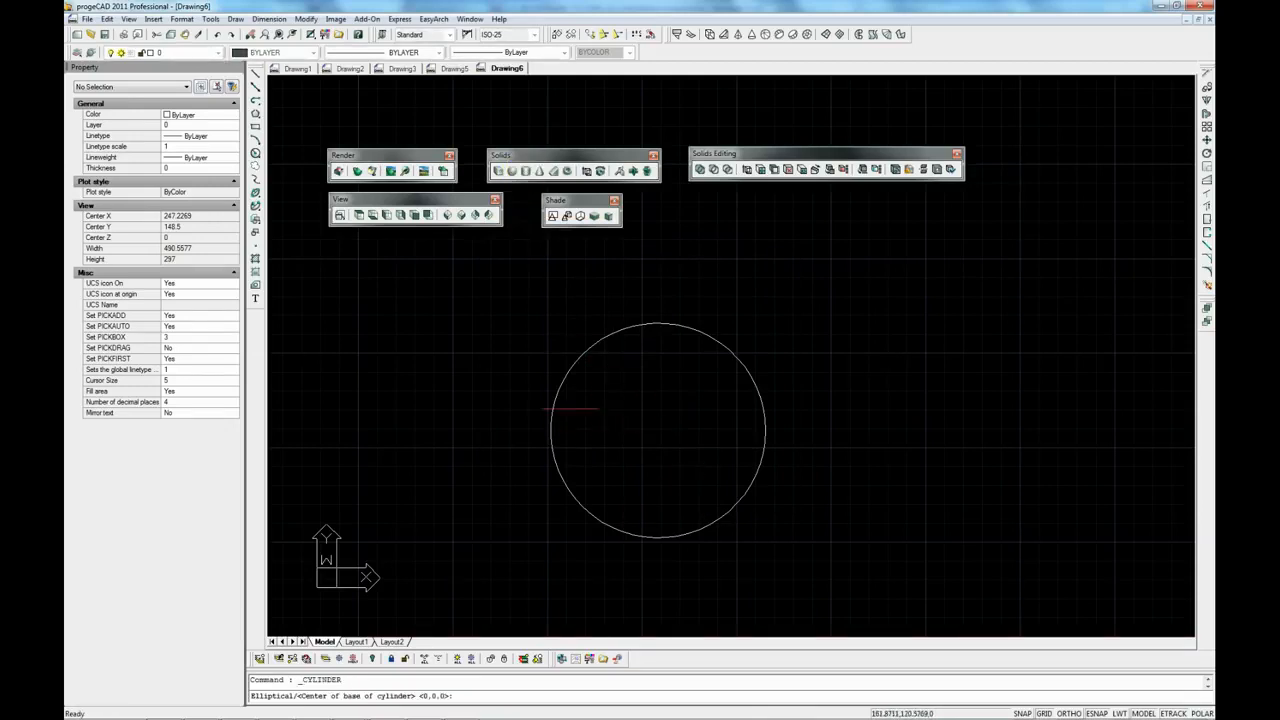
pyautogui.click(561, 398)
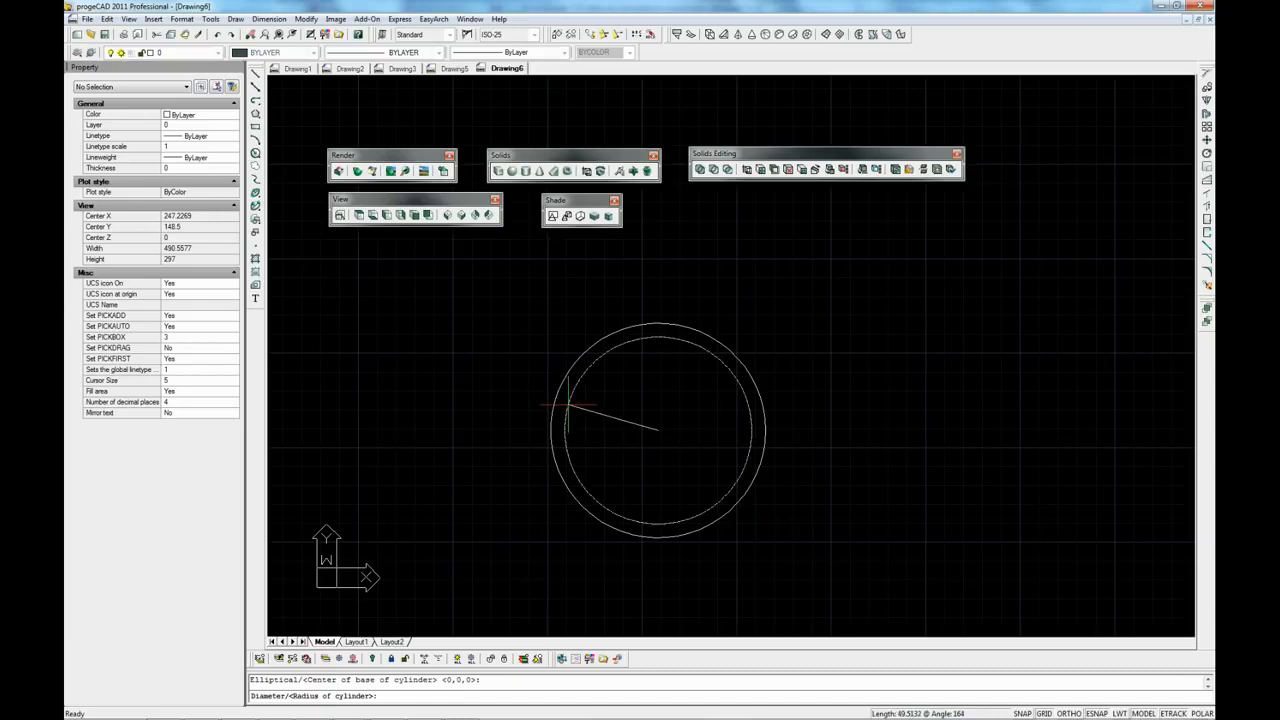
pyautogui.click(615, 428)
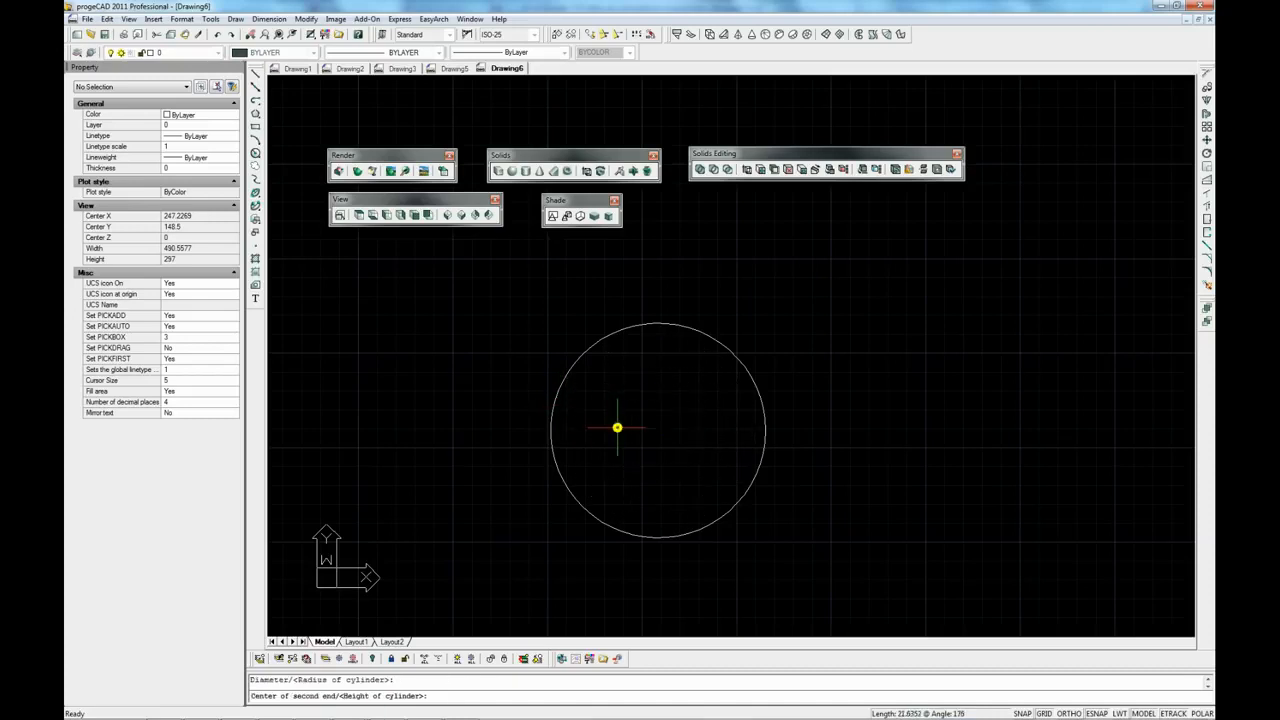
pyautogui.write('100')
pyautogui.press('Return')
pyautogui.click(820, 480)
pyautogui.click(803, 450)
# Change the color of both cylinders to Cyan and show them shaded in a tilted 3D view.
pyautogui.keyDown('shift'); pyautogui.moveTo(792, 502); pyautogui.dragTo(818, 253, button='middle'); pyautogui.keyUp('shift')
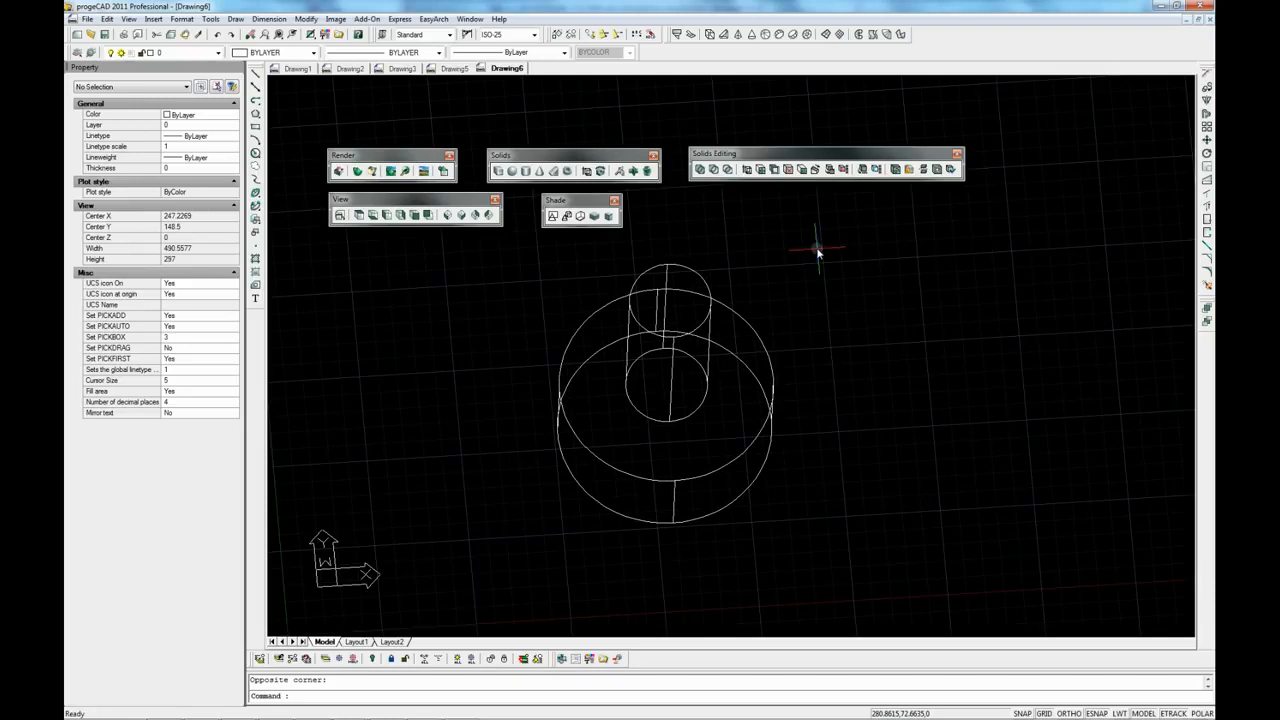
pyautogui.click(596, 218)
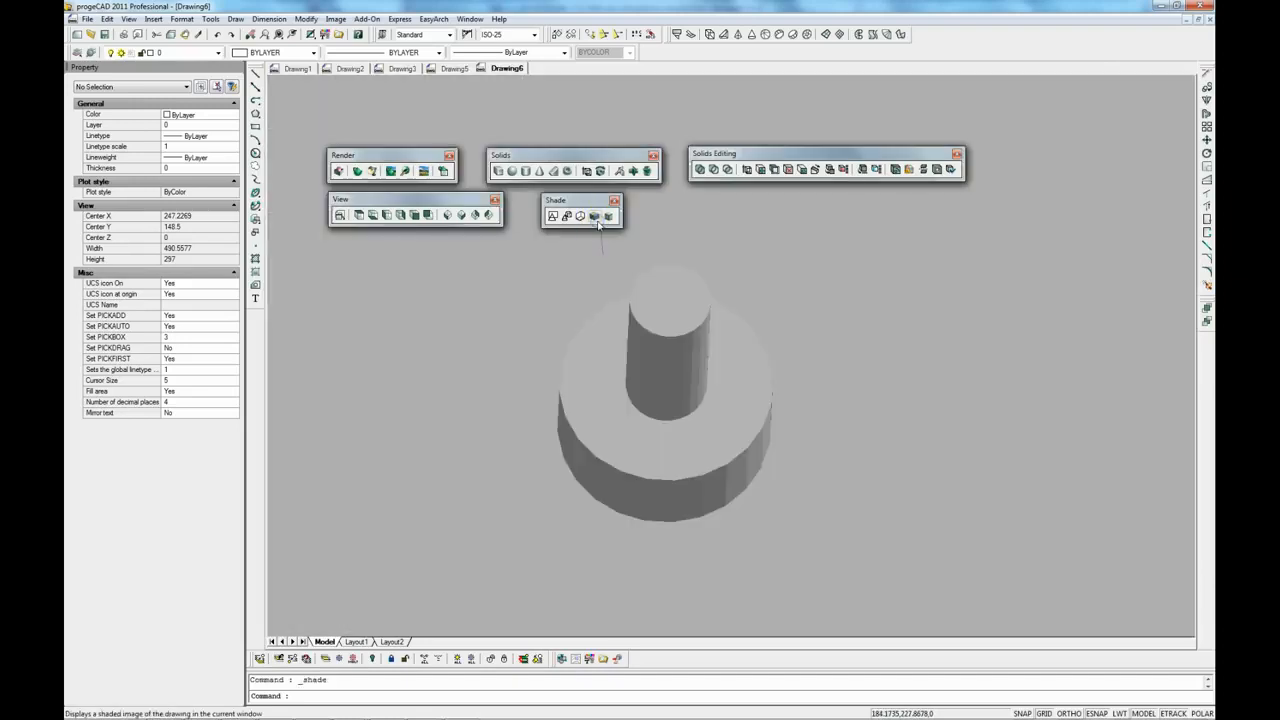
pyautogui.click(642, 303)
pyautogui.click(618, 334)
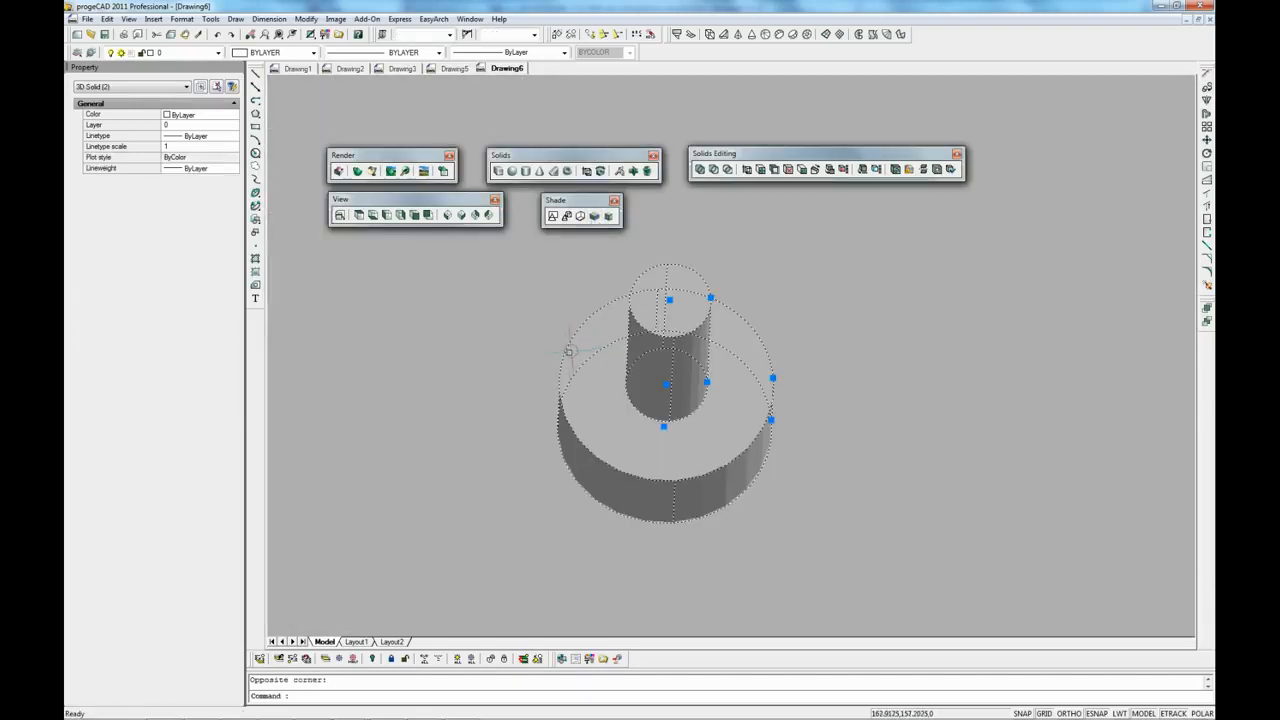
pyautogui.click(232, 114)
pyautogui.click(231, 116)
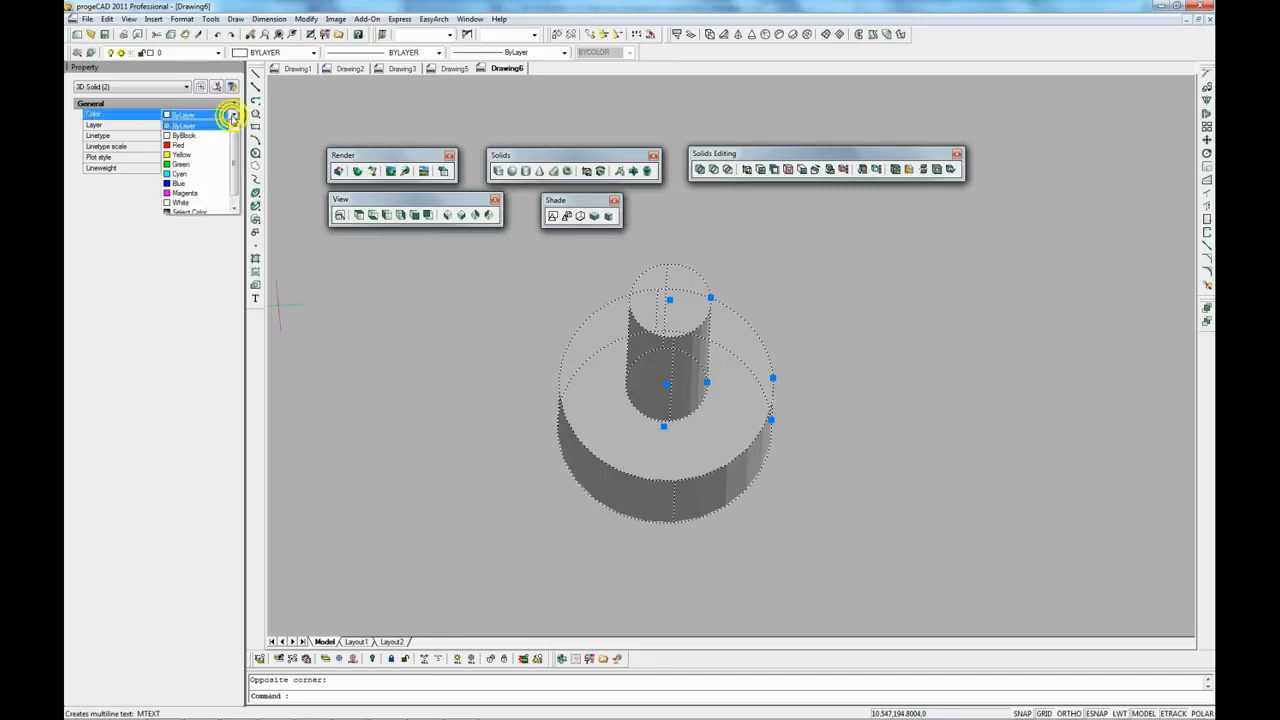
pyautogui.click(180, 173)
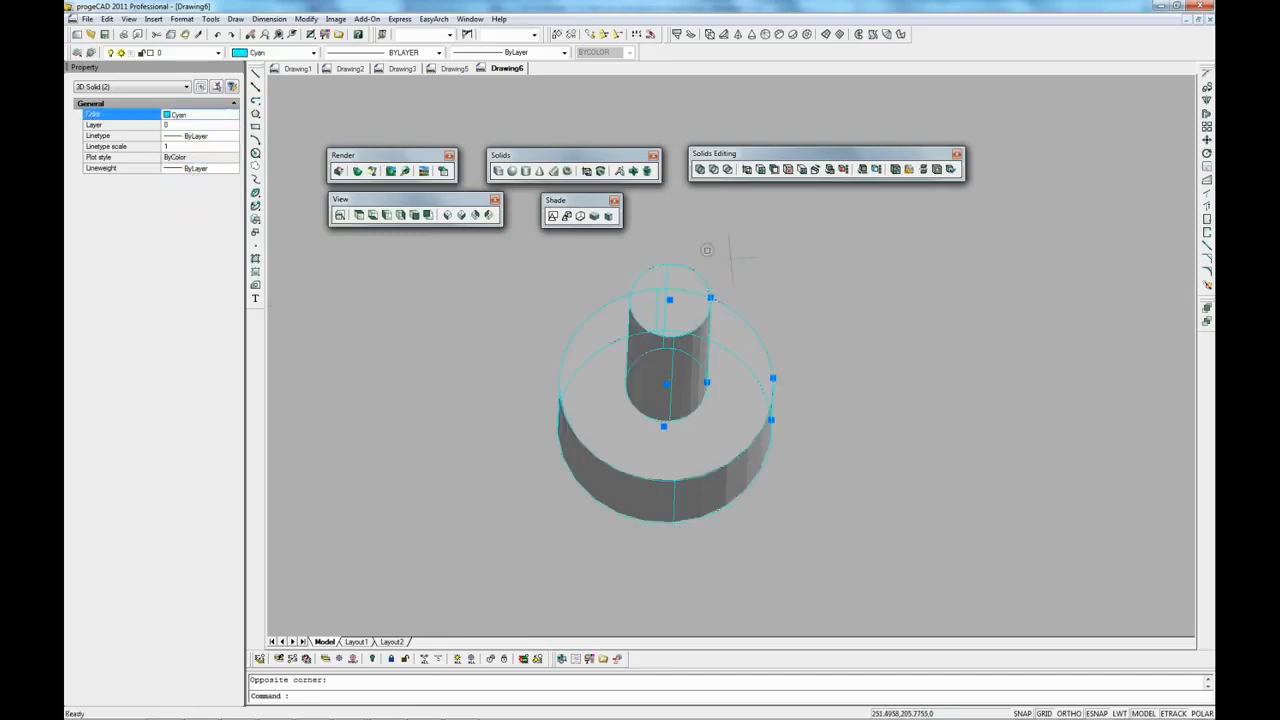
pyautogui.click(580, 216)
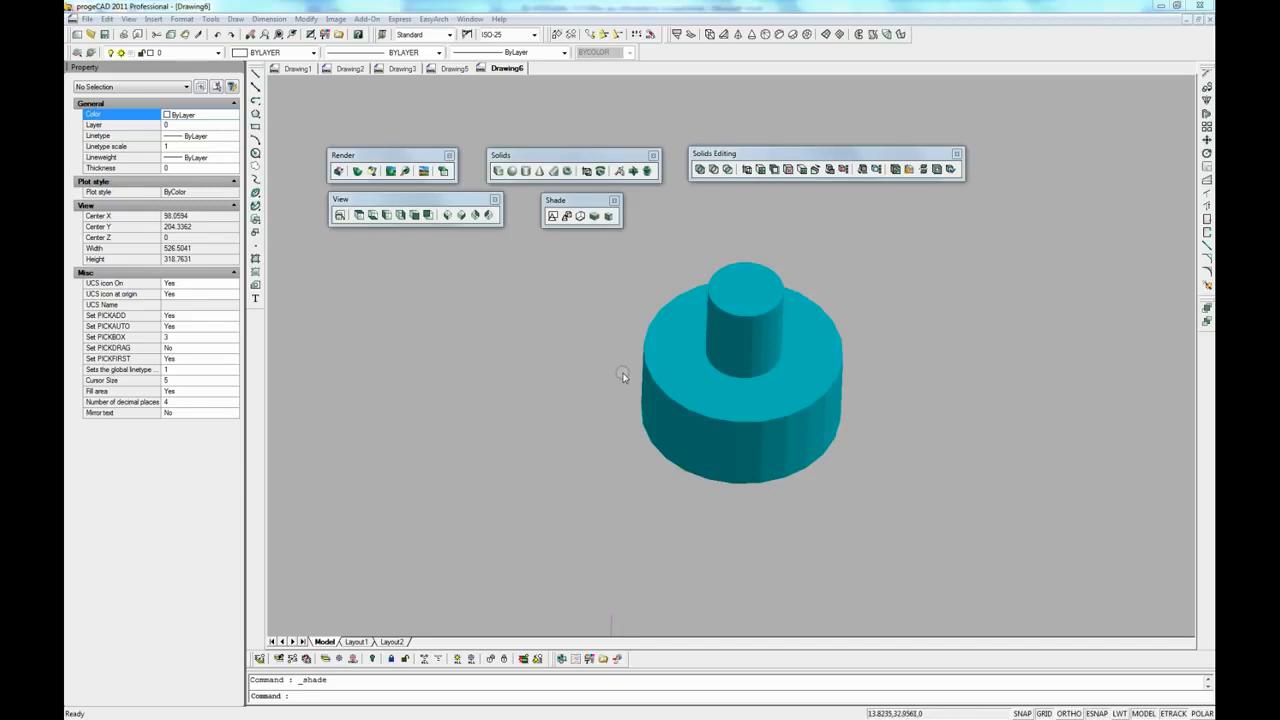
# Subtract the small inner cylinder from the large one and shade the resulting ring.
pyautogui.click(716, 170)
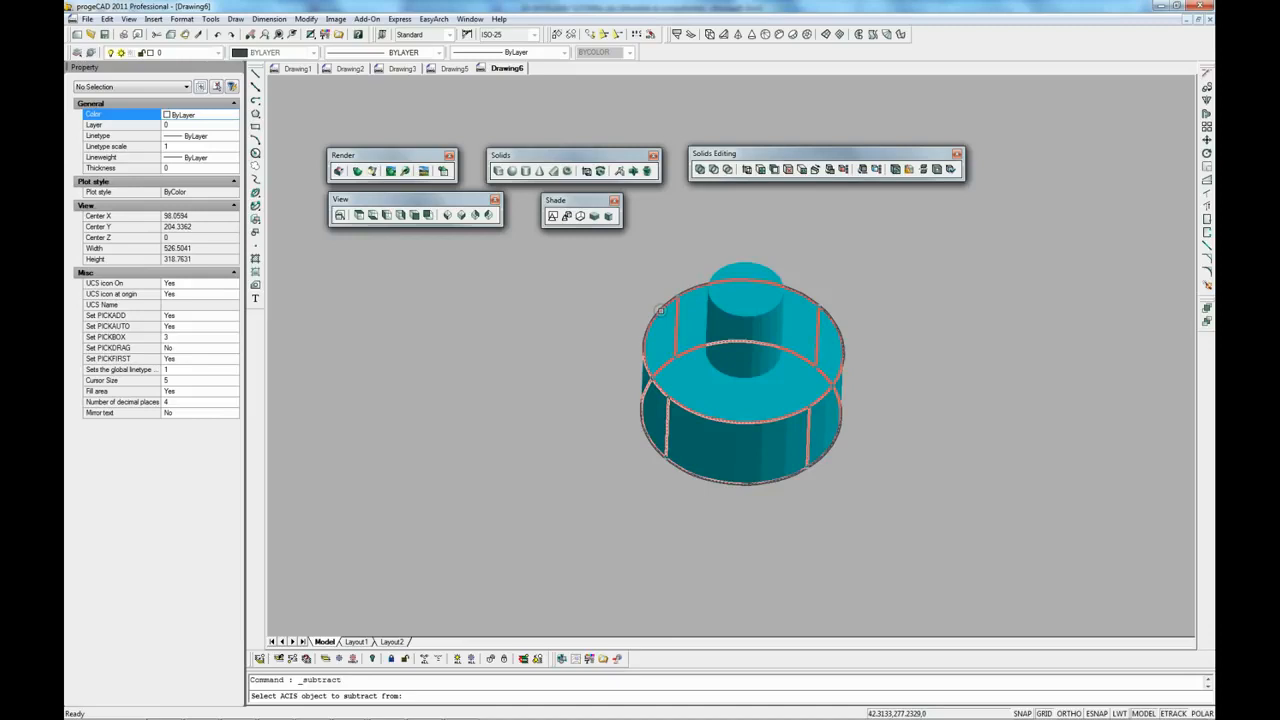
pyautogui.click(659, 310)
pyautogui.rightClick(659, 310)
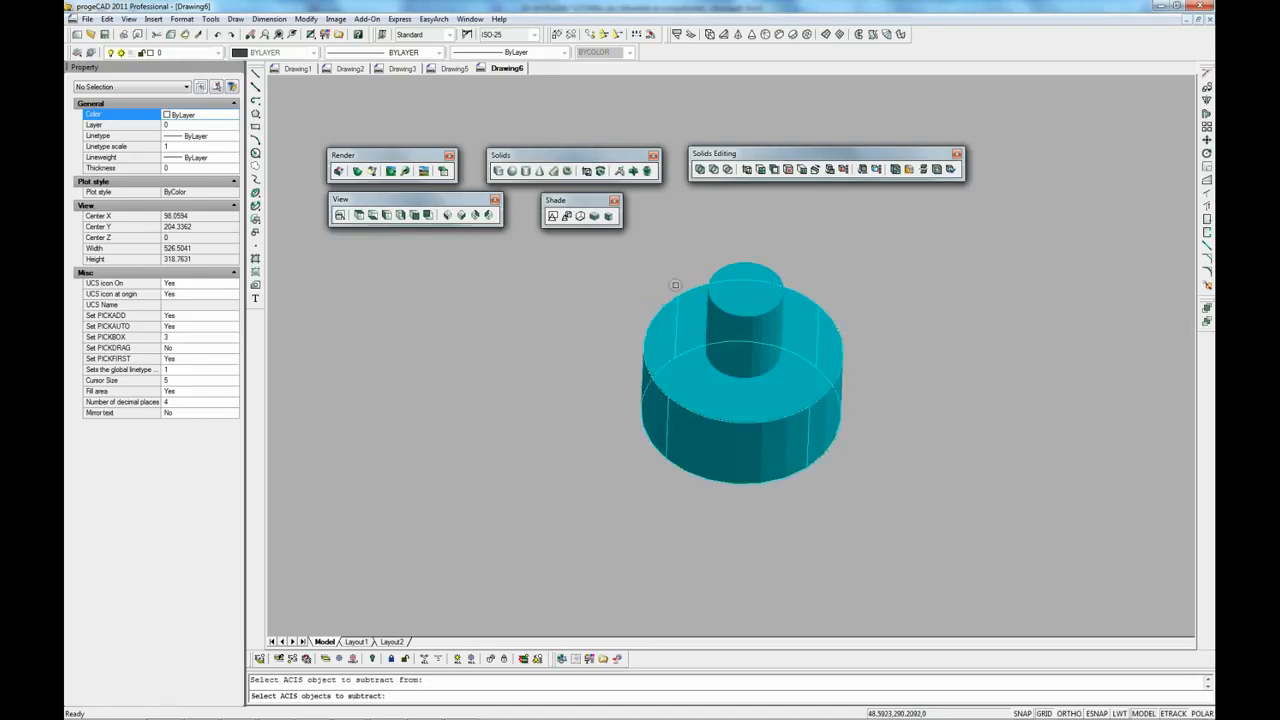
pyautogui.click(736, 264)
pyautogui.rightClick(838, 245)
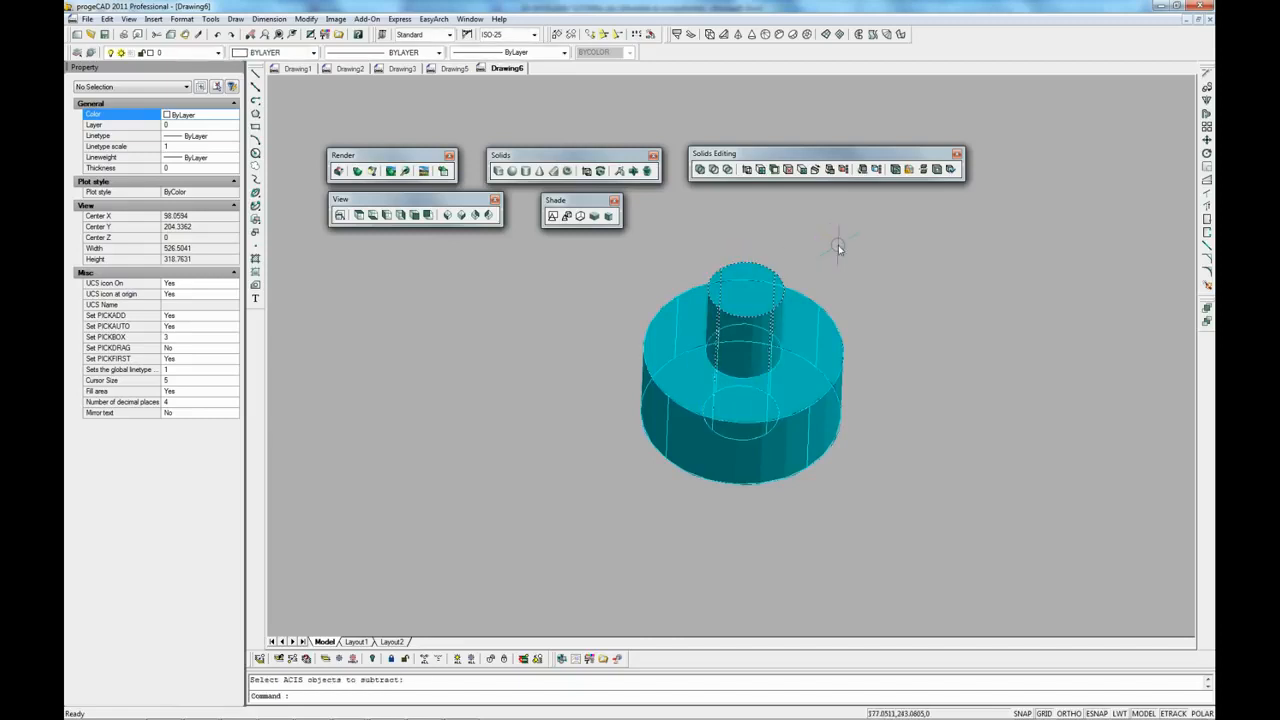
pyautogui.click(594, 216)
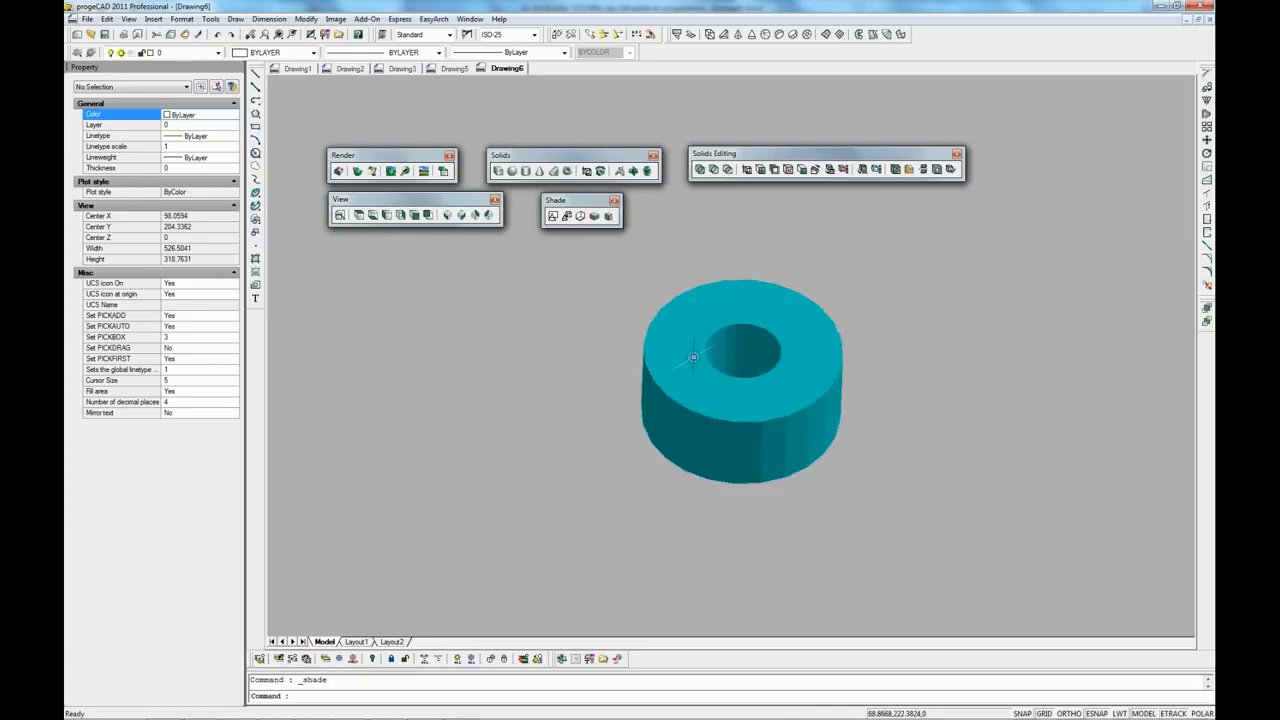
# Fillet the ring's outer top edge with a radius of 5 using the Chain option, and shade the model.
pyautogui.moveTo(538, 319)
pyautogui.keyDown('shift'); pyautogui.mouseDown(button='middle')
pyautogui.moveTo(555, 403)
pyautogui.moveTo(733, 478)
pyautogui.moveTo(782, 346)
pyautogui.moveTo(629, 371)
pyautogui.moveTo(616, 432)
pyautogui.mouseUp(button='middle'); pyautogui.keyUp('shift')
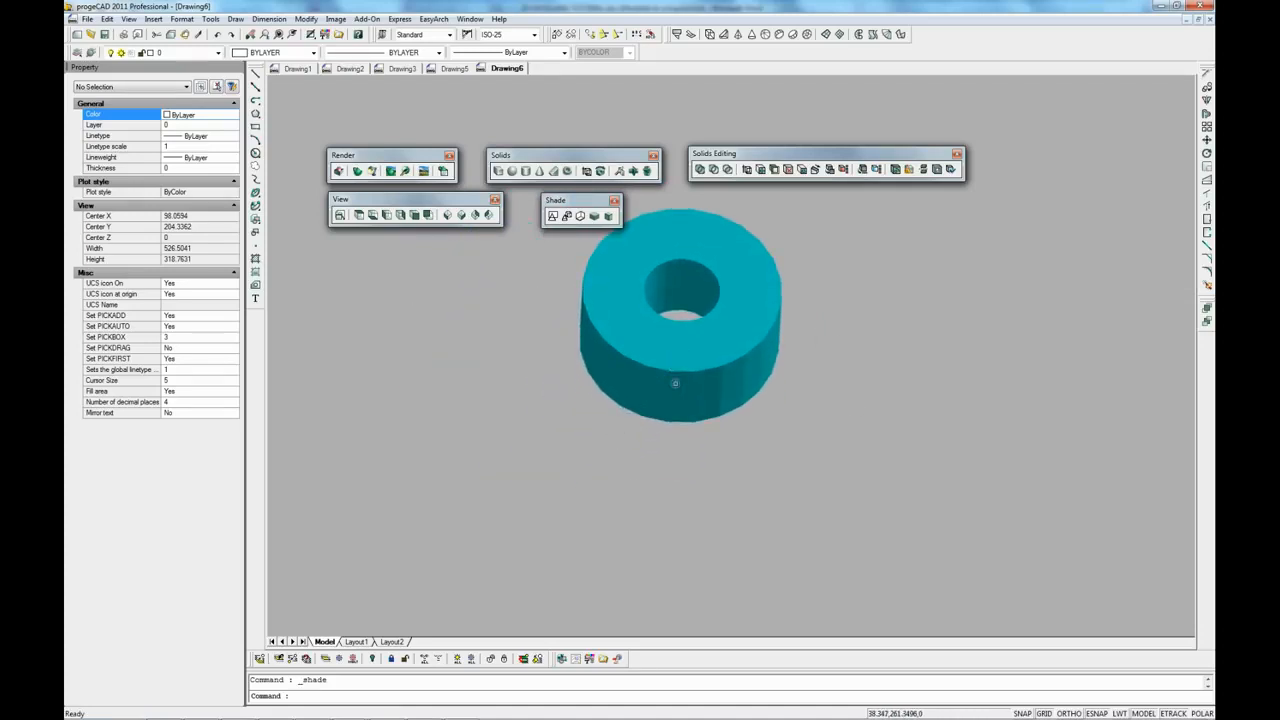
pyautogui.moveTo(675, 383); pyautogui.dragTo(681, 462, button='middle')
pyautogui.moveTo(556, 352)
pyautogui.keyDown('shift'); pyautogui.mouseDown(button='middle')
pyautogui.moveTo(616, 458)
pyautogui.moveTo(760, 437)
pyautogui.moveTo(774, 406)
pyautogui.moveTo(691, 351)
pyautogui.moveTo(594, 326)
pyautogui.mouseUp(button='middle'); pyautogui.keyUp('shift')
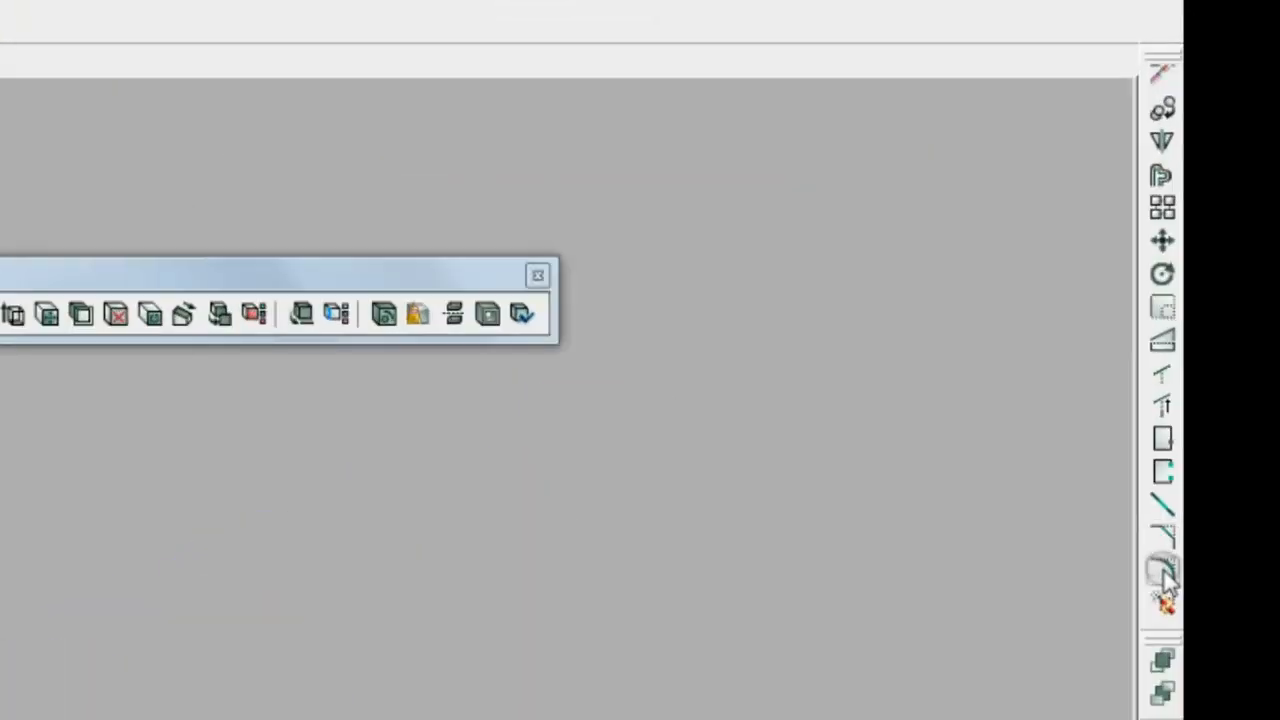
pyautogui.click(1162, 571)
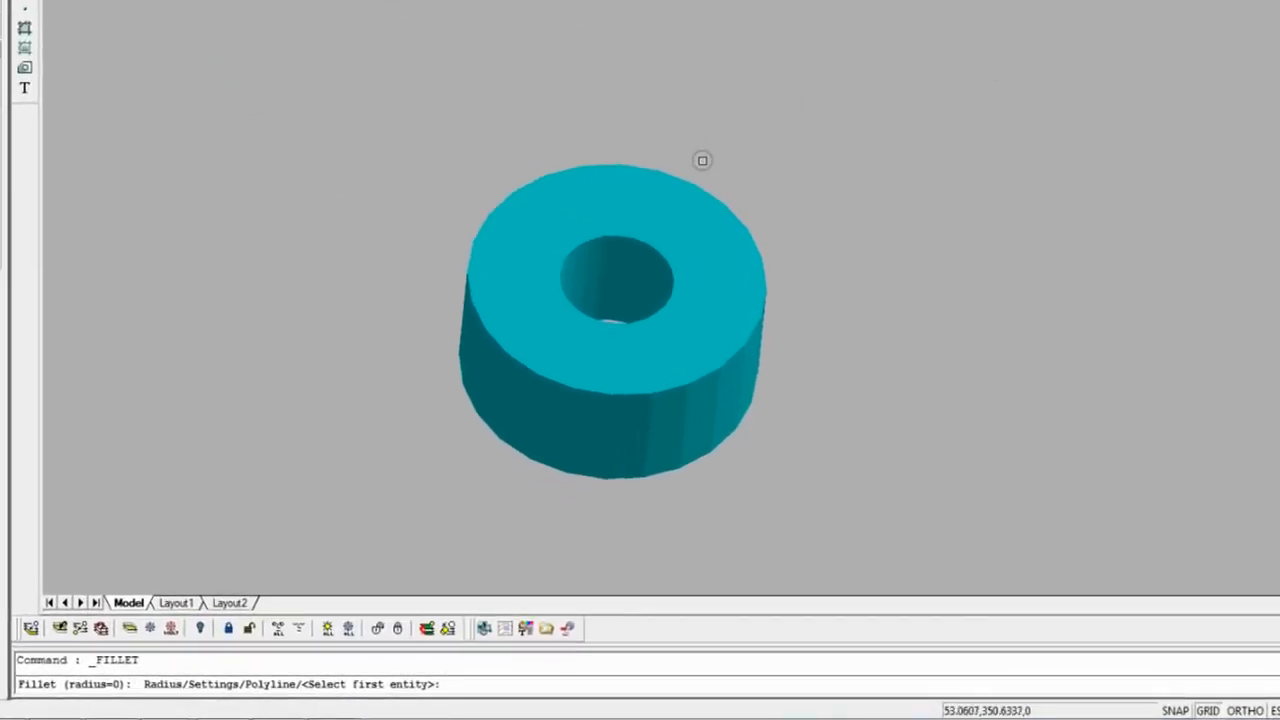
pyautogui.click(696, 186)
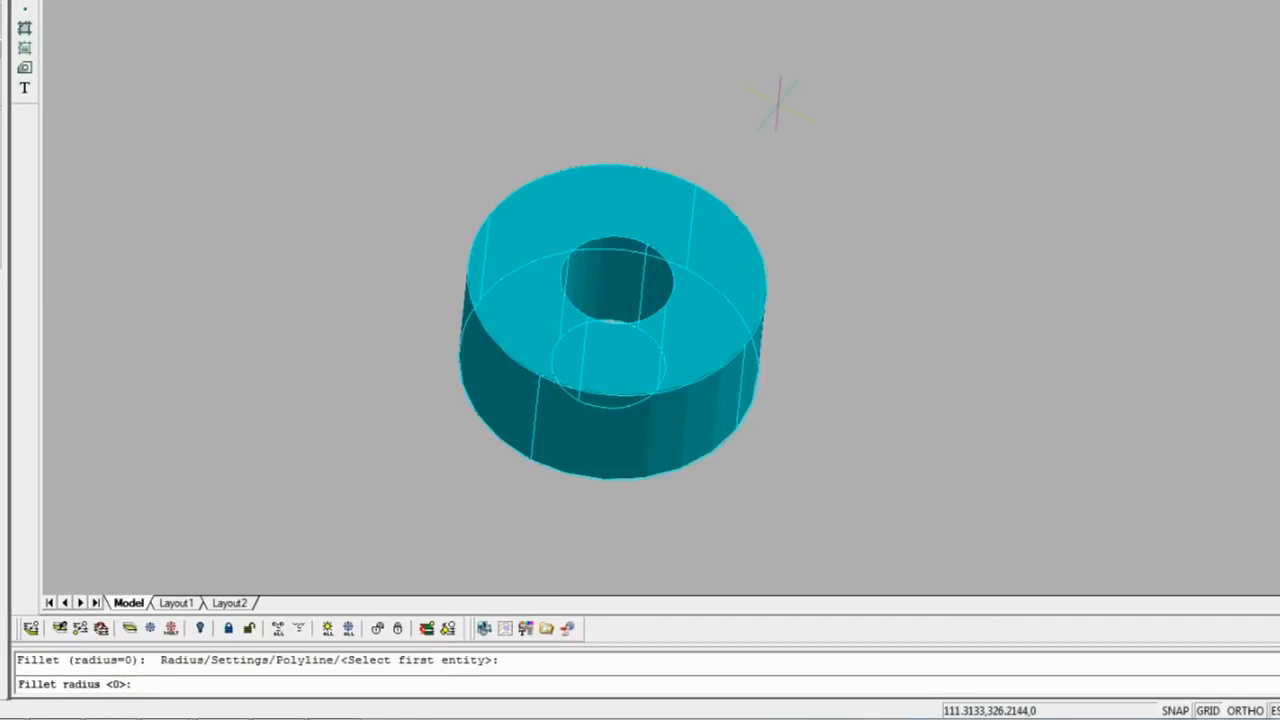
pyautogui.write('5')
pyautogui.press('Return')
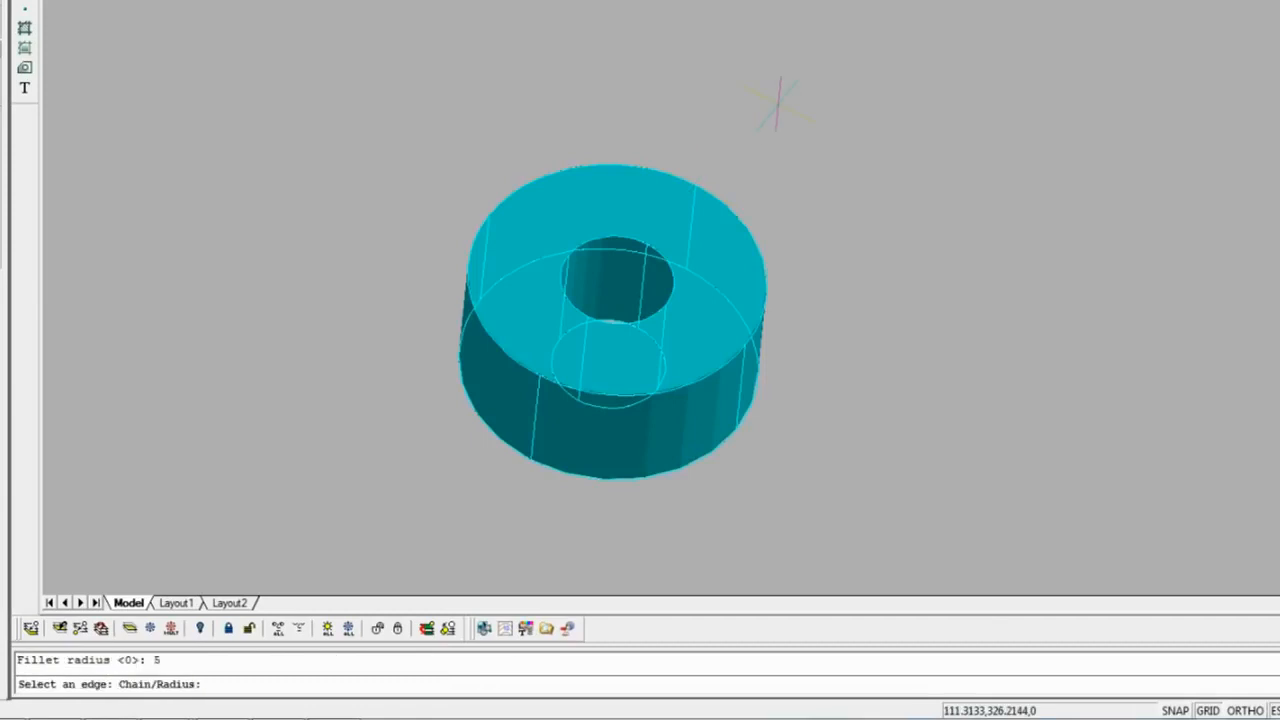
pyautogui.write('c')
pyautogui.press('Return')
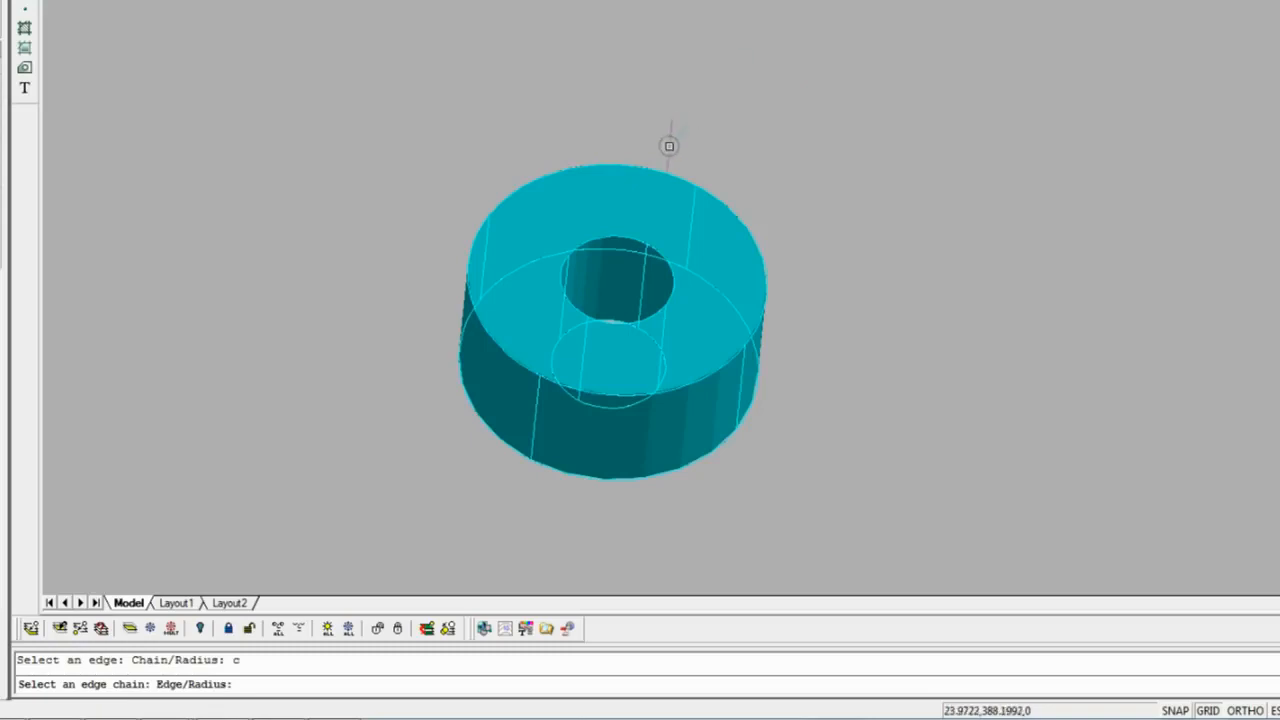
pyautogui.click(660, 171)
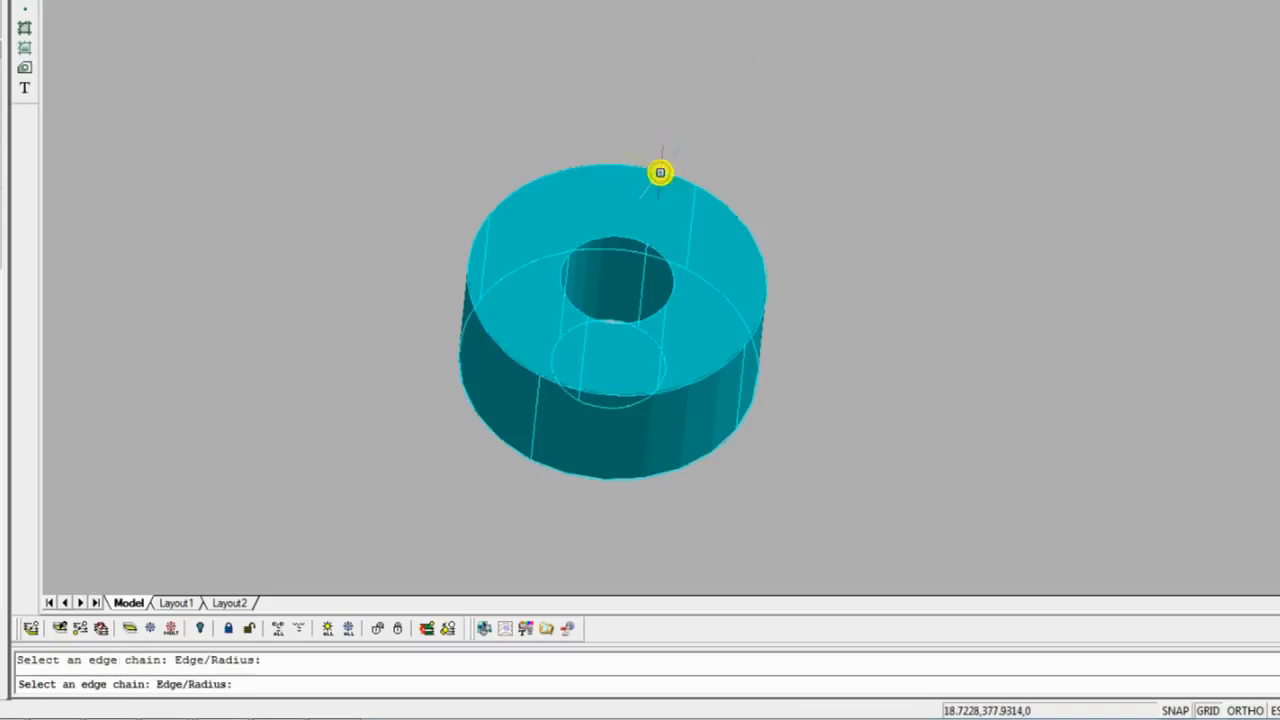
pyautogui.click(578, 168)
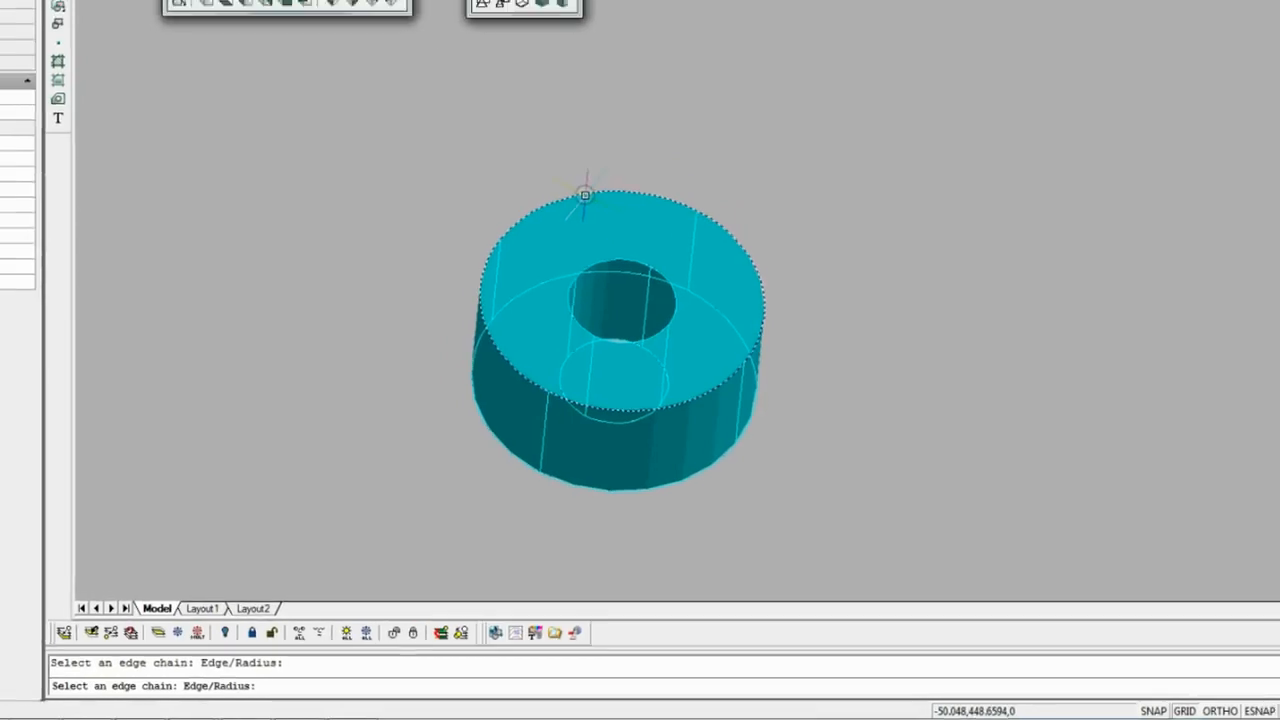
pyautogui.press('Return')
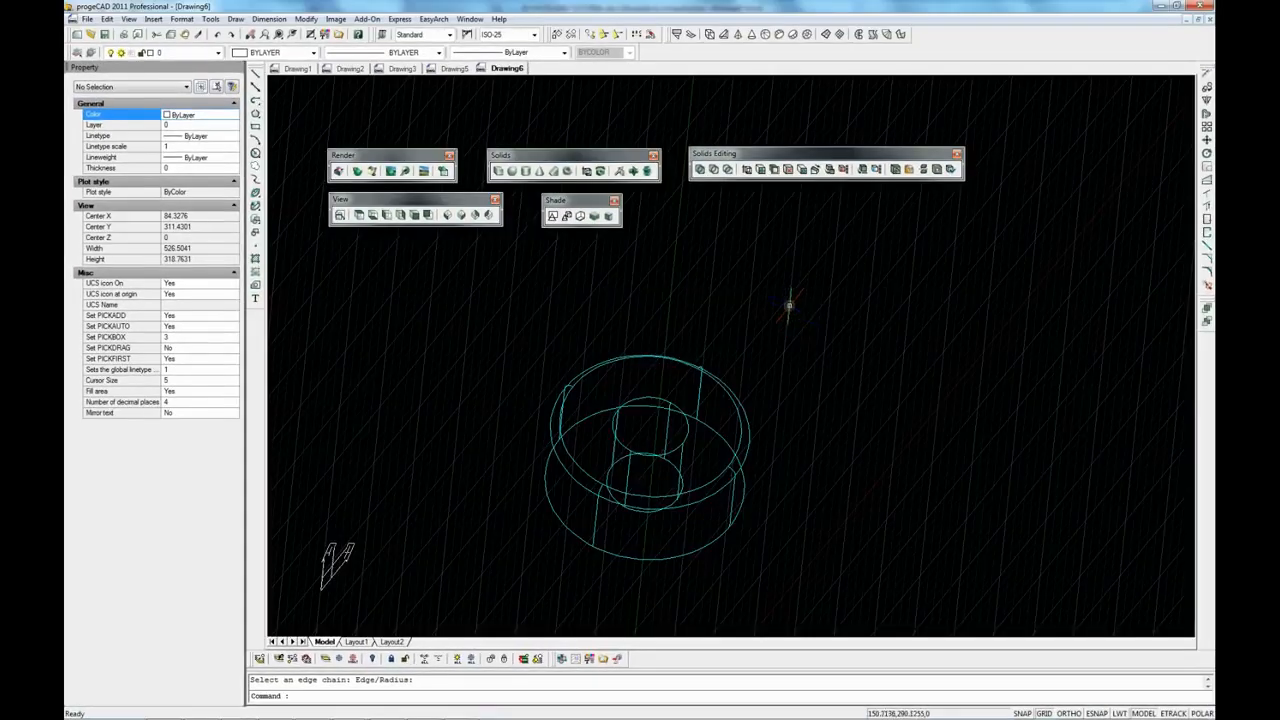
pyautogui.click(580, 217)
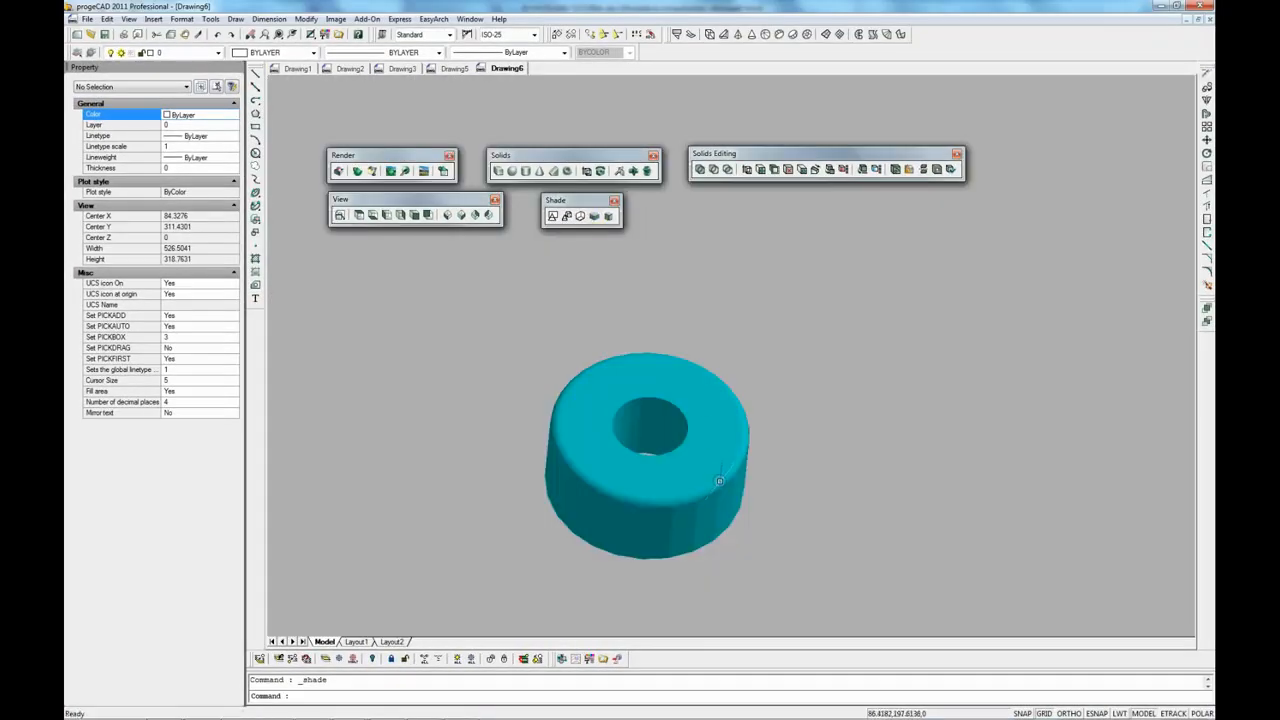
# Fillet the top edge of the center hole with the same radius of 5 as an edge chain, and shade the ring.
pyautogui.scroll(1, 714, 500)
pyautogui.scroll(1, 714, 500)
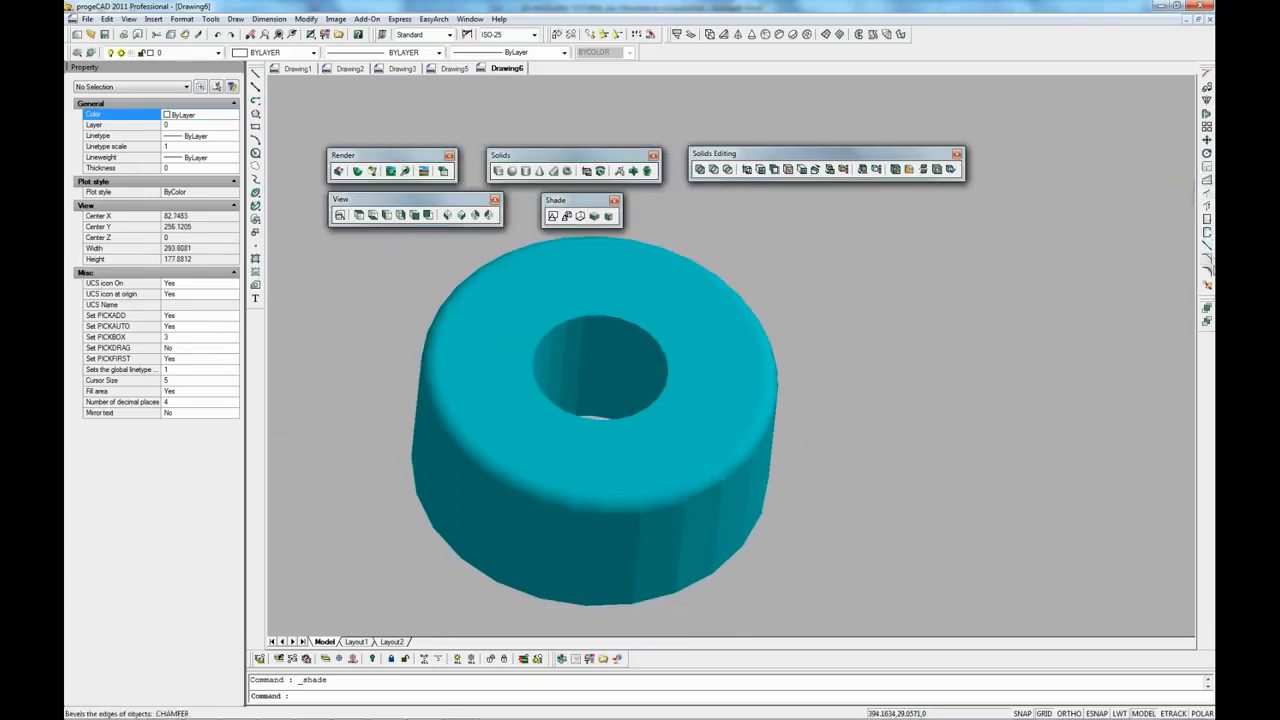
pyautogui.click(1207, 271)
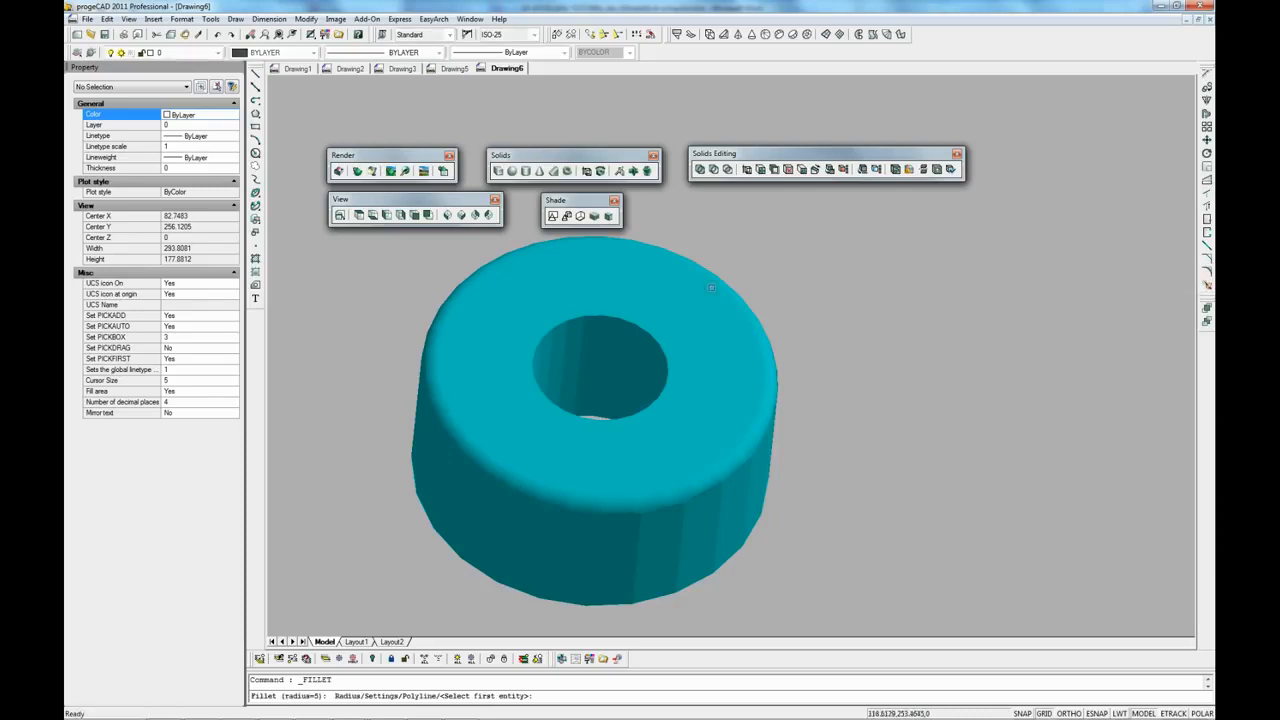
pyautogui.click(621, 318)
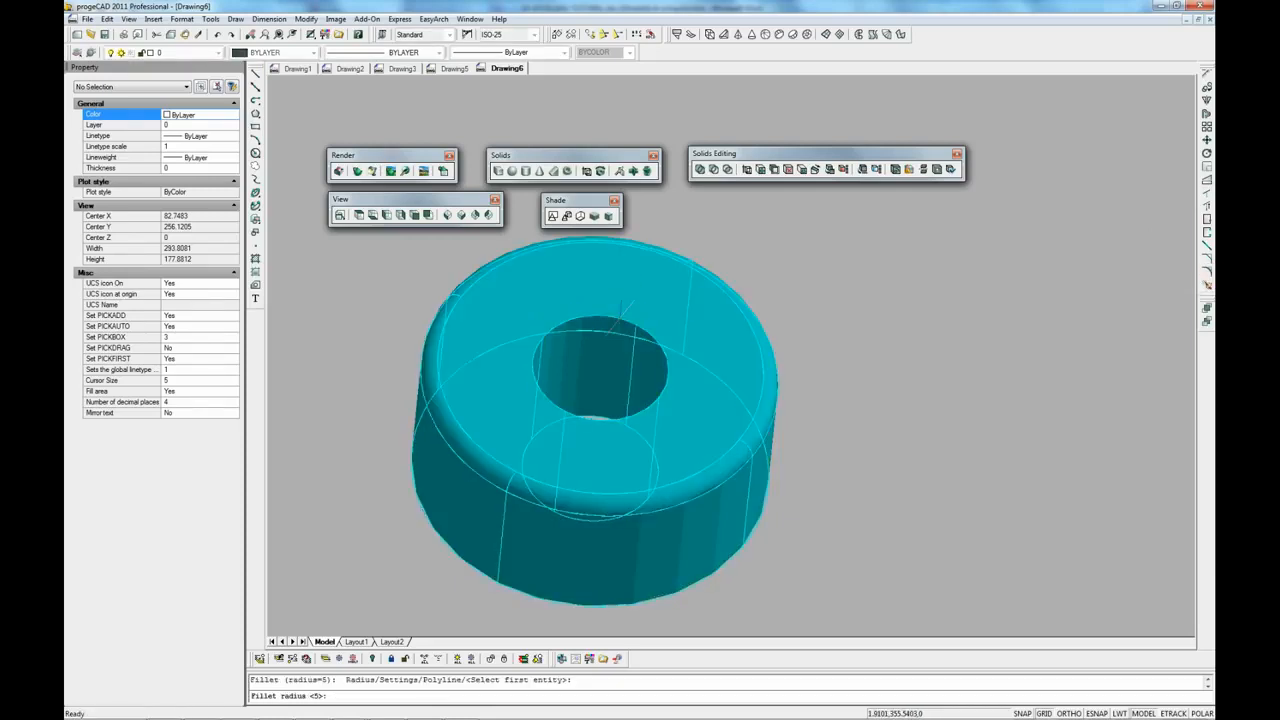
pyautogui.press('Return')
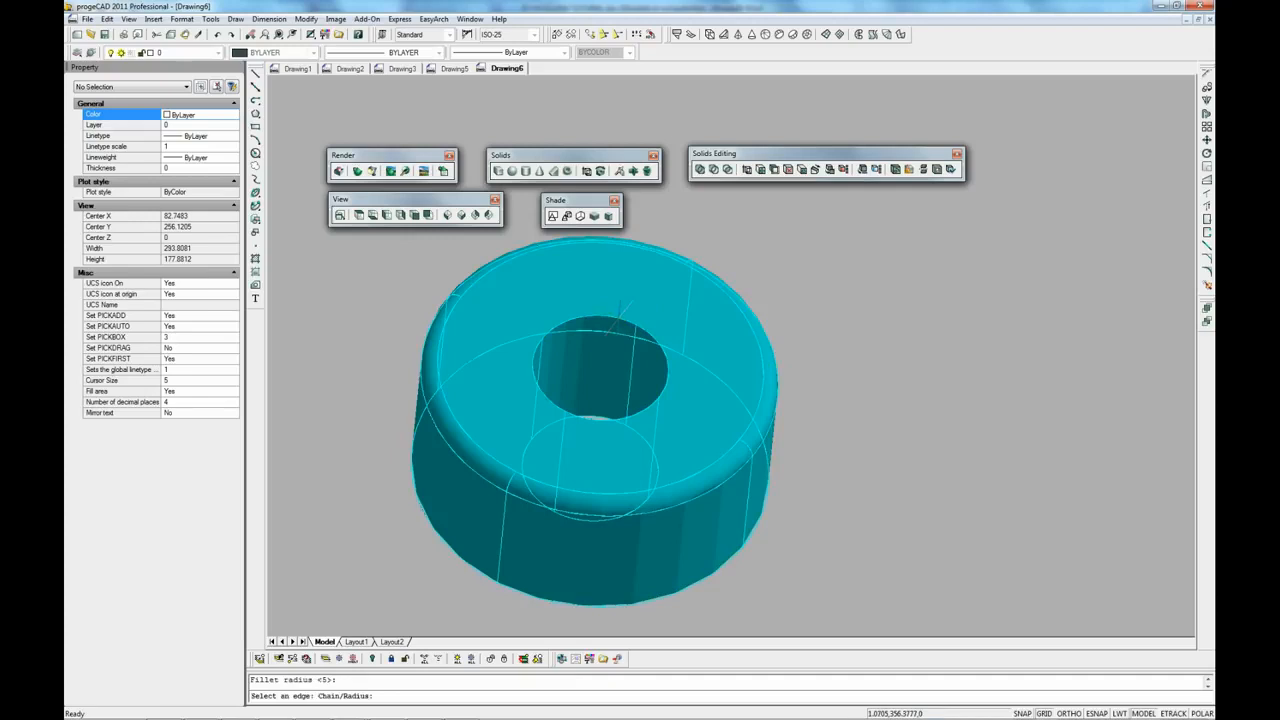
pyautogui.write('c')
pyautogui.press('Return')
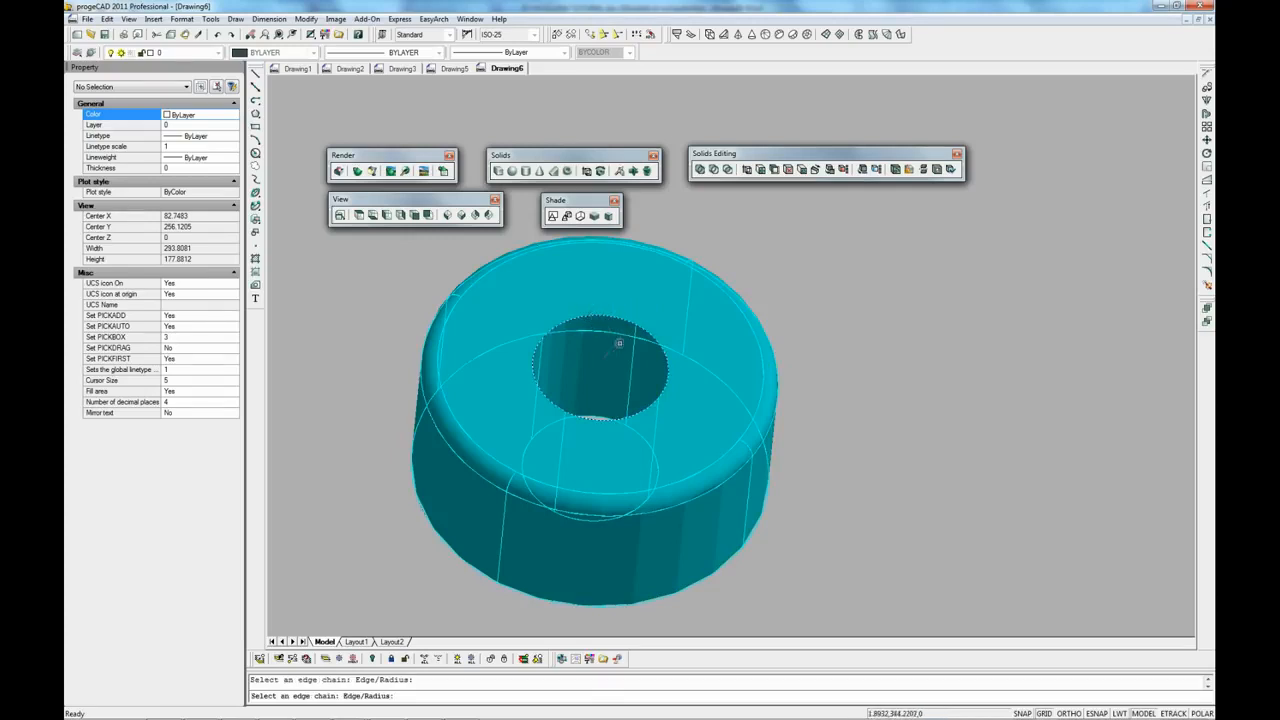
pyautogui.press('Return')
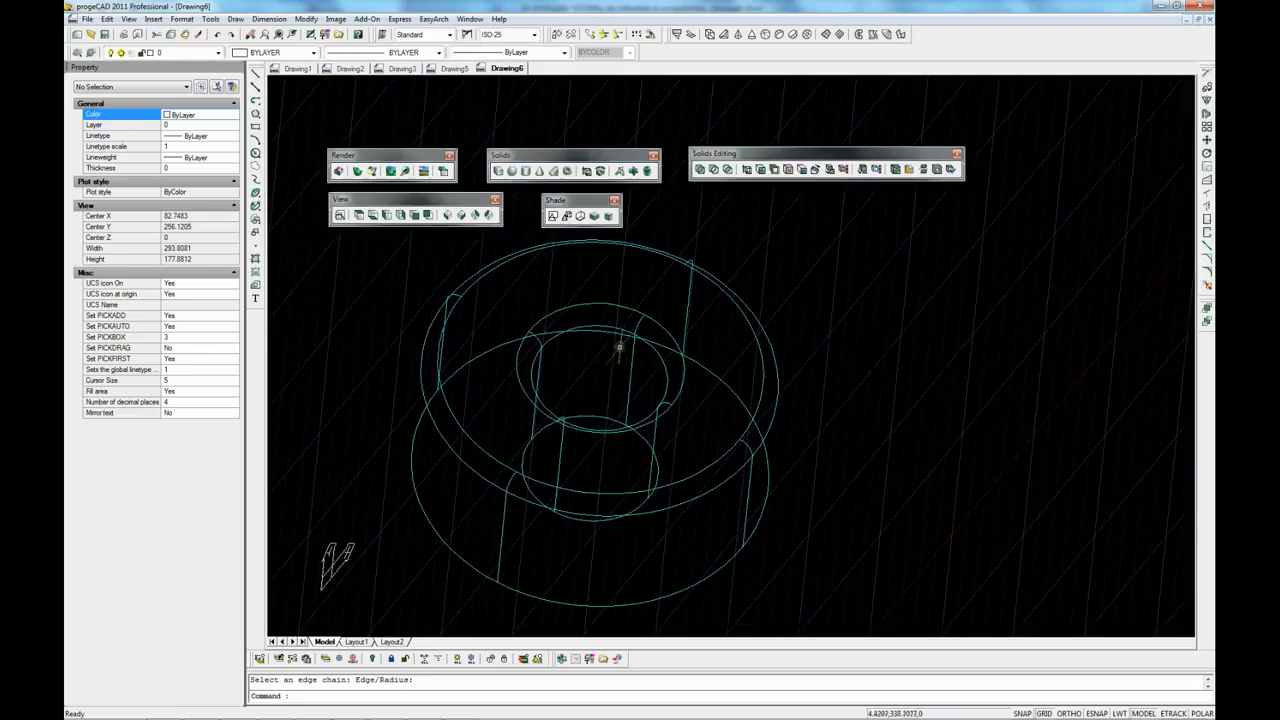
pyautogui.click(594, 216)
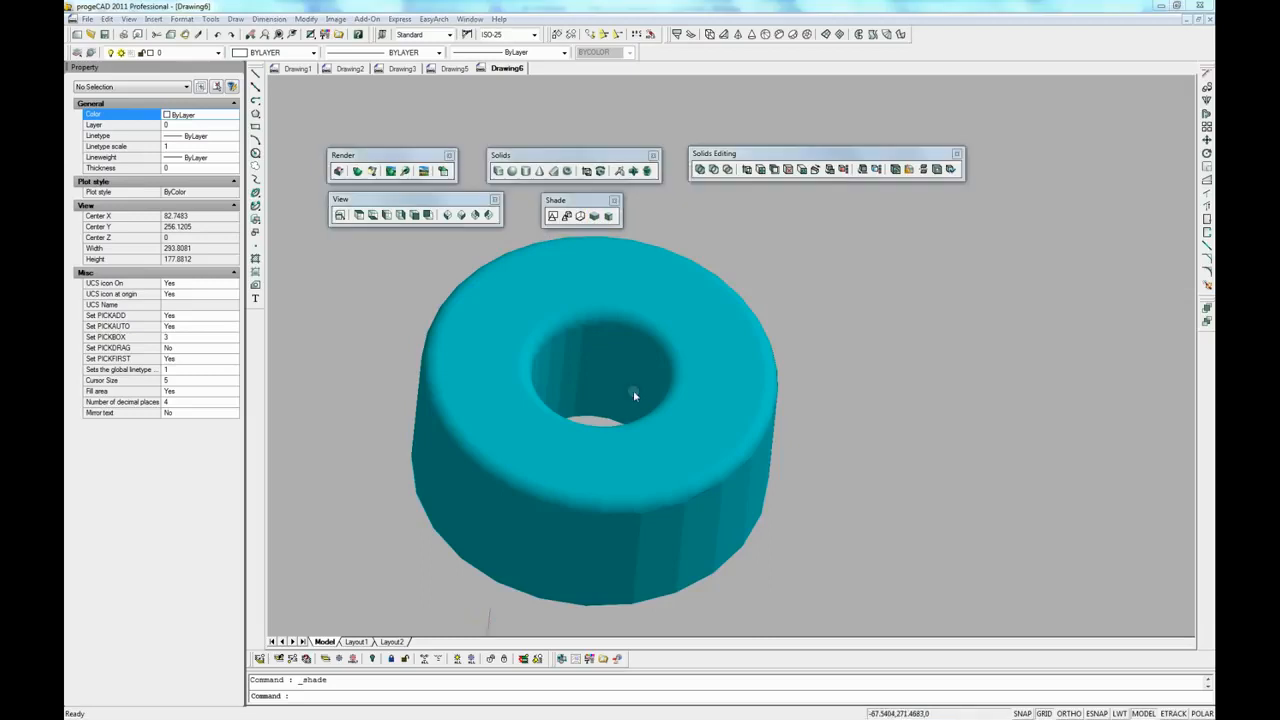
pyautogui.click(913, 305)
pyautogui.click(808, 353)
pyautogui.scroll(-6, 820, 389)
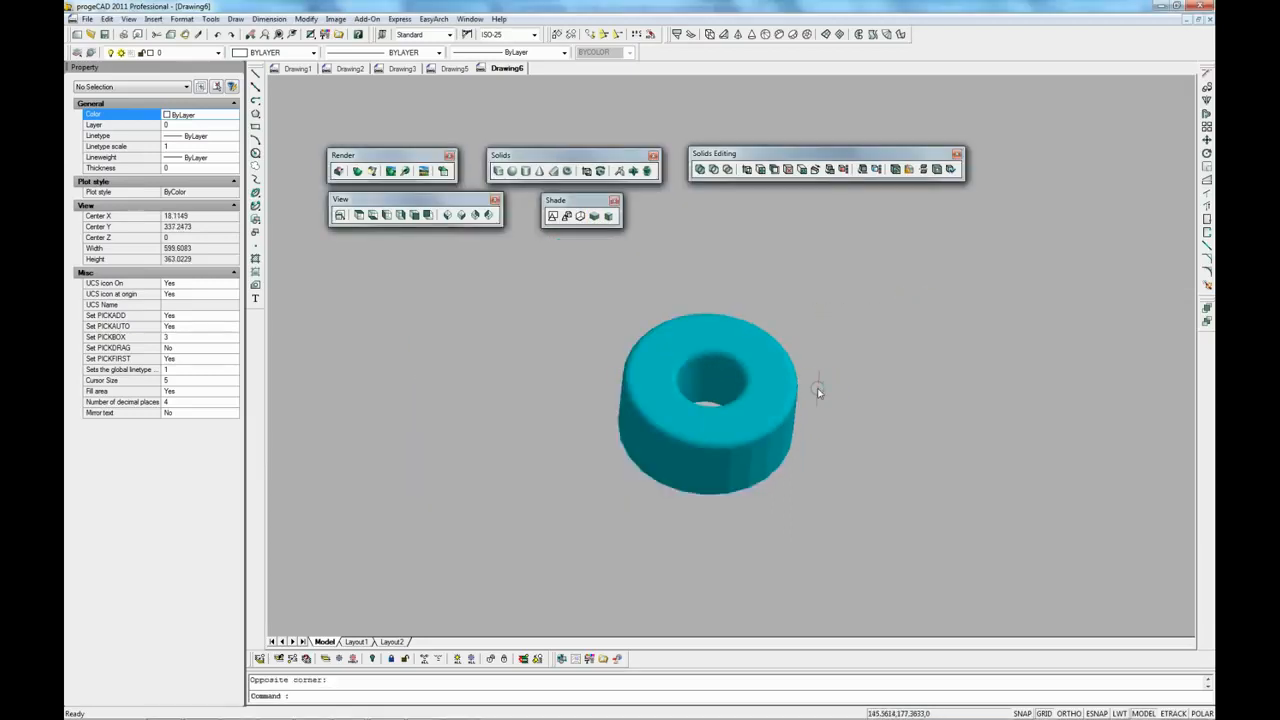
# Shell the ring with an offset distance of 5, removing its flat bottom face, and shade the hollowed solid.
pyautogui.keyDown('shift'); pyautogui.moveTo(657, 514); pyautogui.dragTo(726, 395, button='middle'); pyautogui.keyUp('shift')
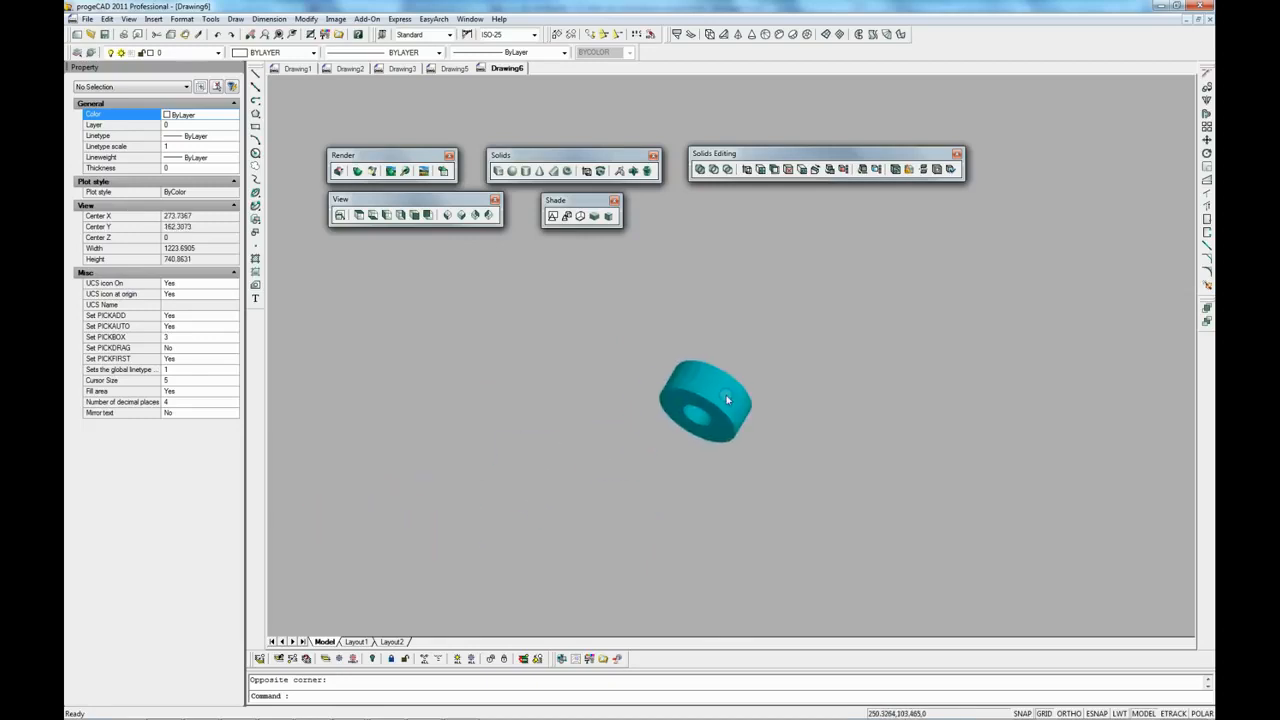
pyautogui.scroll(6, 720, 400)
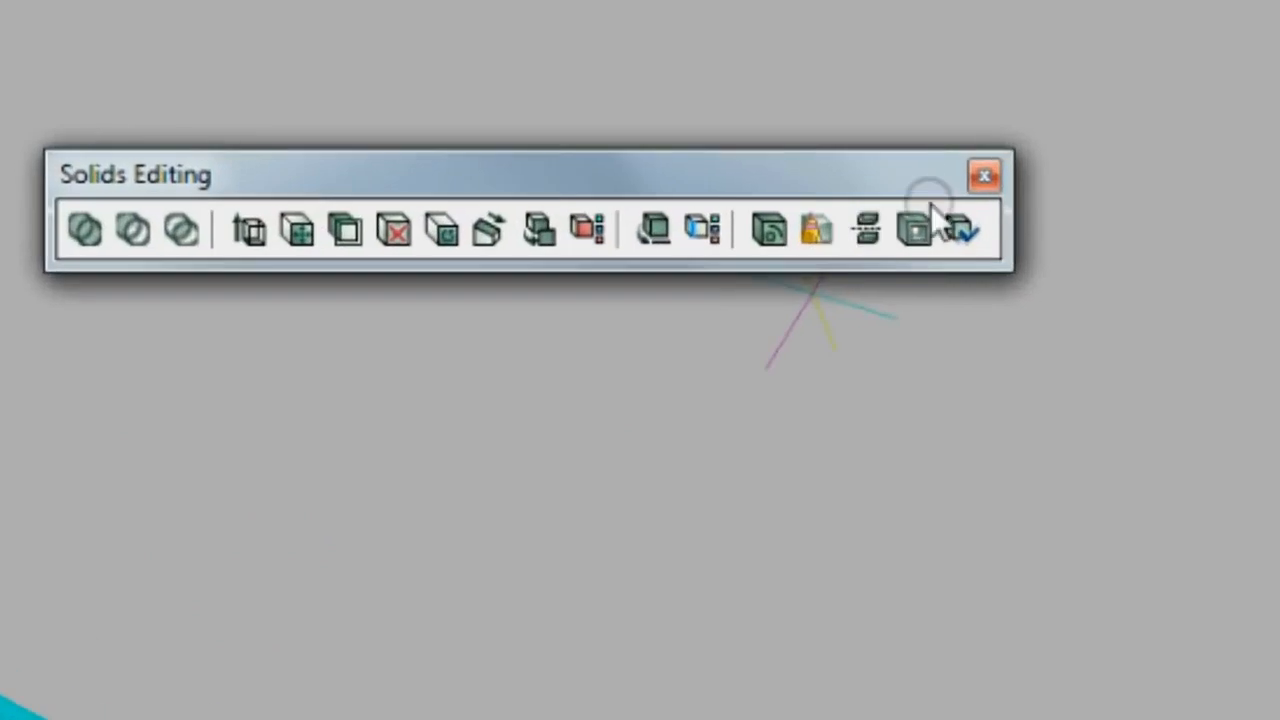
pyautogui.click(916, 236)
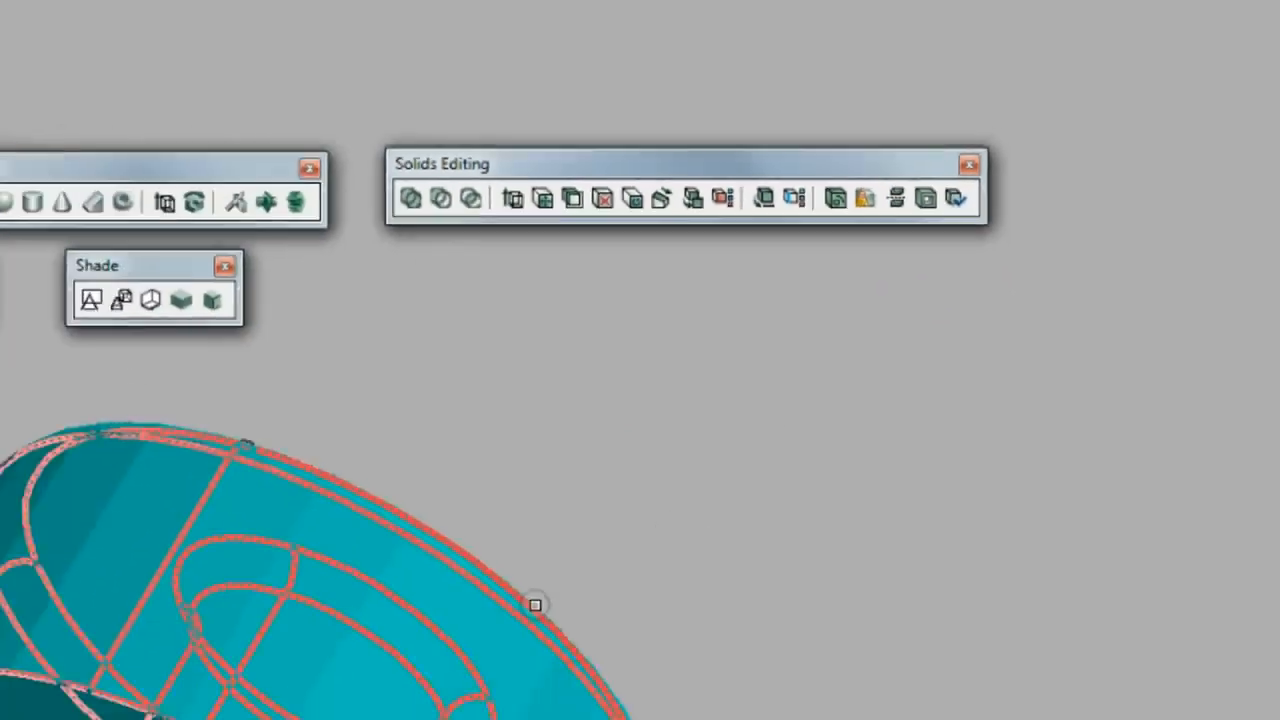
pyautogui.click(757, 354)
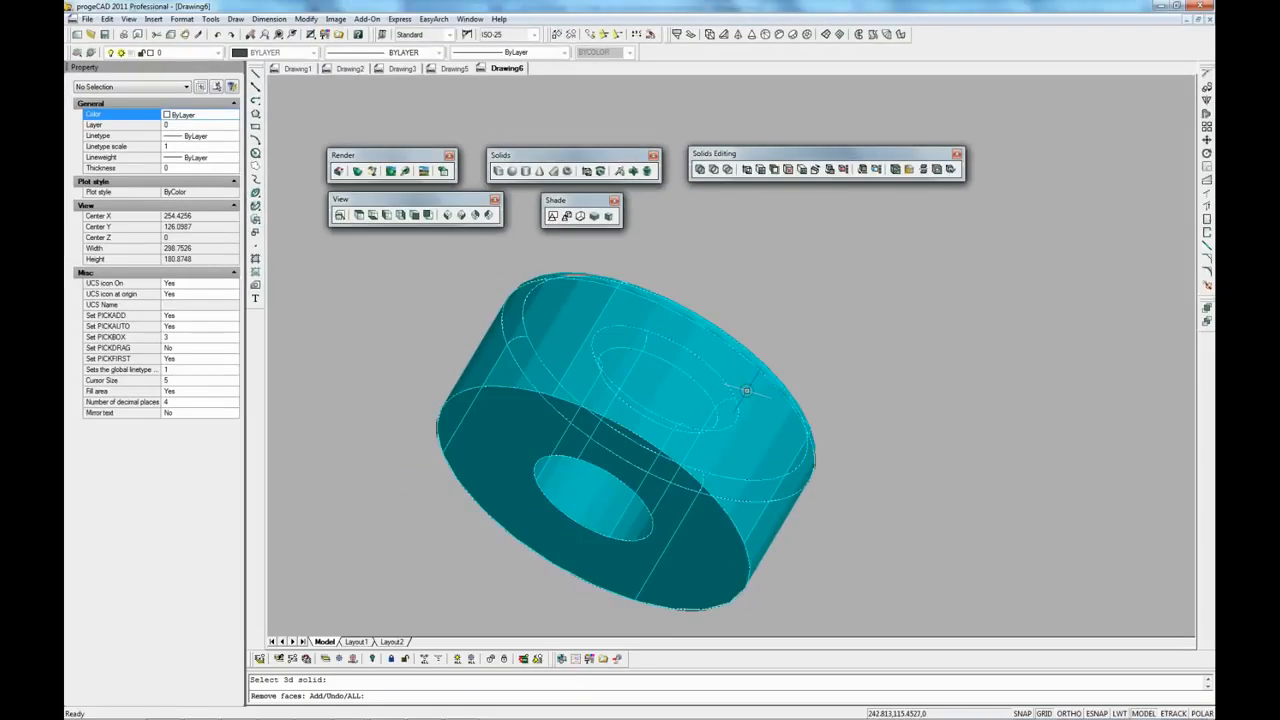
pyautogui.click(476, 474)
pyautogui.press('Return')
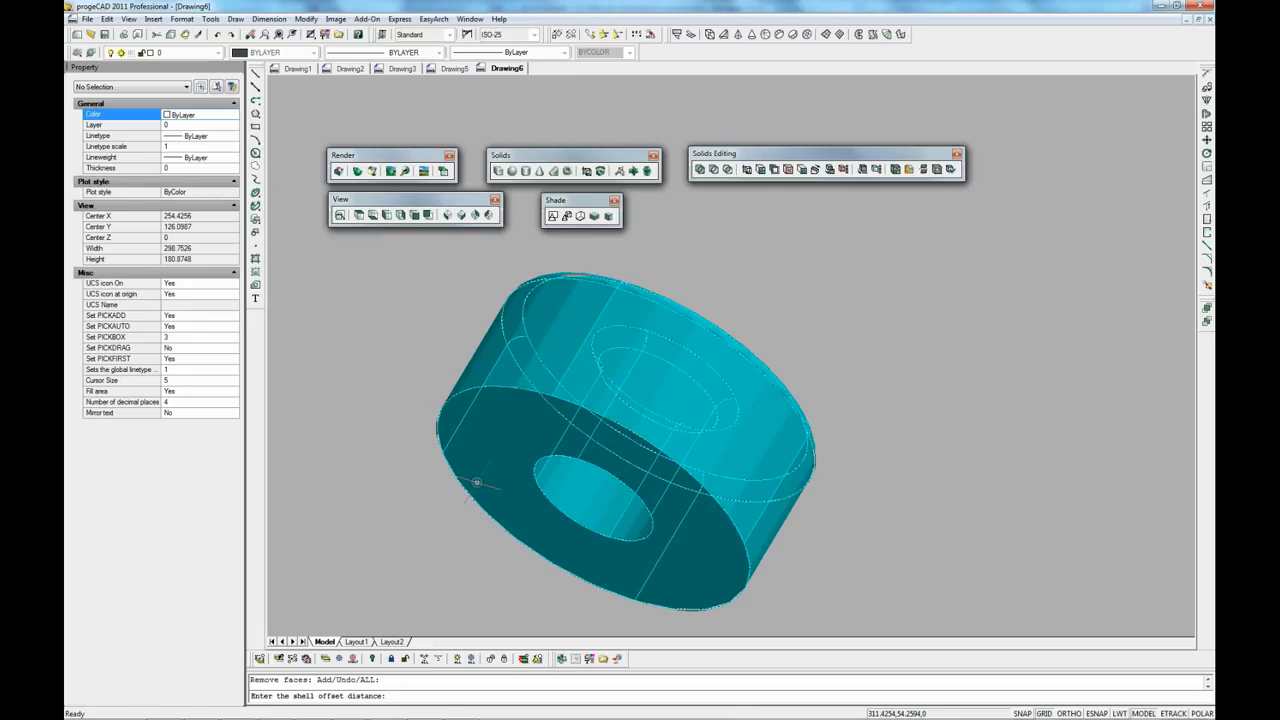
pyautogui.write('5')
pyautogui.press('Return')
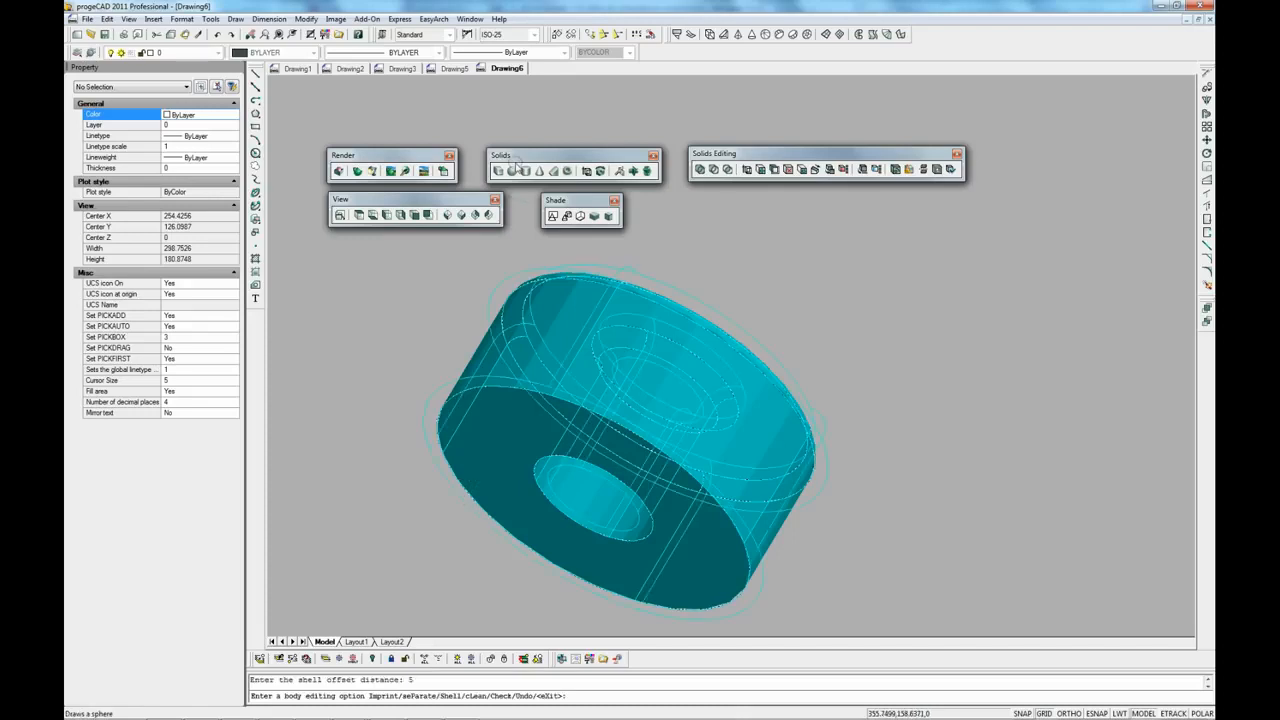
pyautogui.click(579, 215)
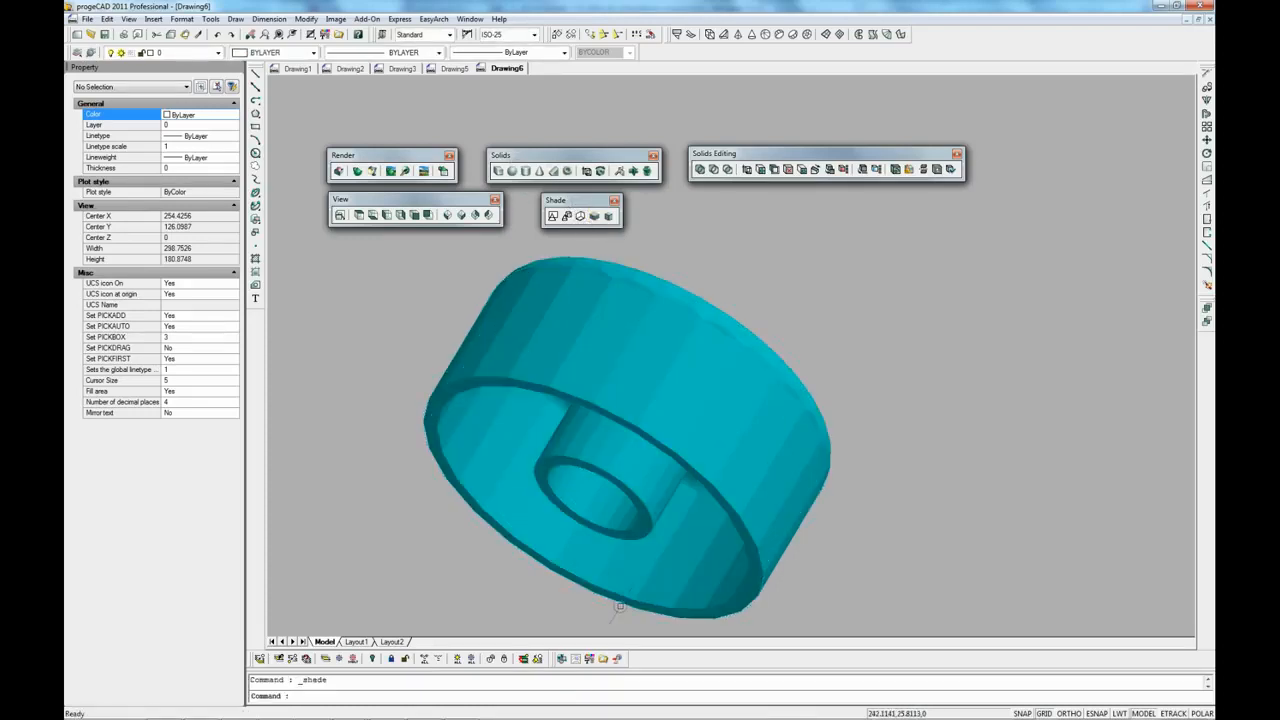
# Run a full render of the shelled ring, viewed from its open underside.
pyautogui.moveTo(552, 591)
pyautogui.keyDown('shift'); pyautogui.mouseDown(button='middle')
pyautogui.moveTo(920, 334)
pyautogui.moveTo(934, 511)
pyautogui.moveTo(803, 538)
pyautogui.mouseUp(button='middle'); pyautogui.keyUp('shift')
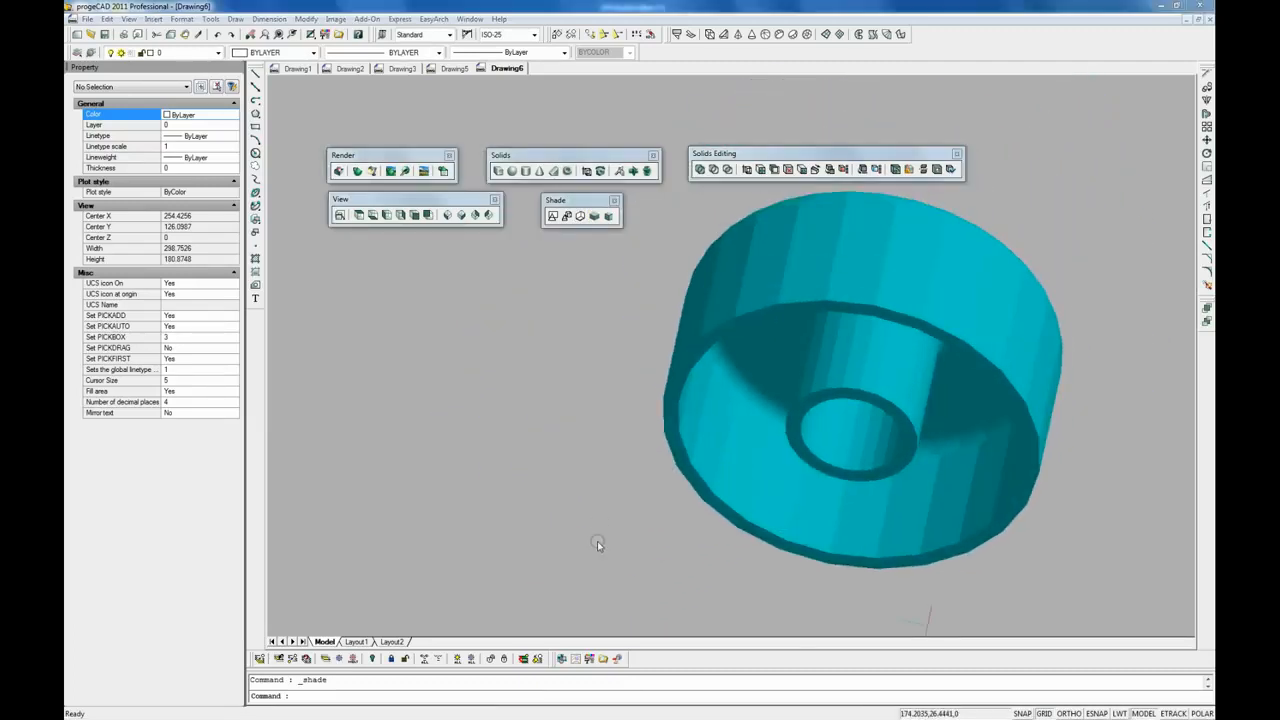
pyautogui.click(361, 171)
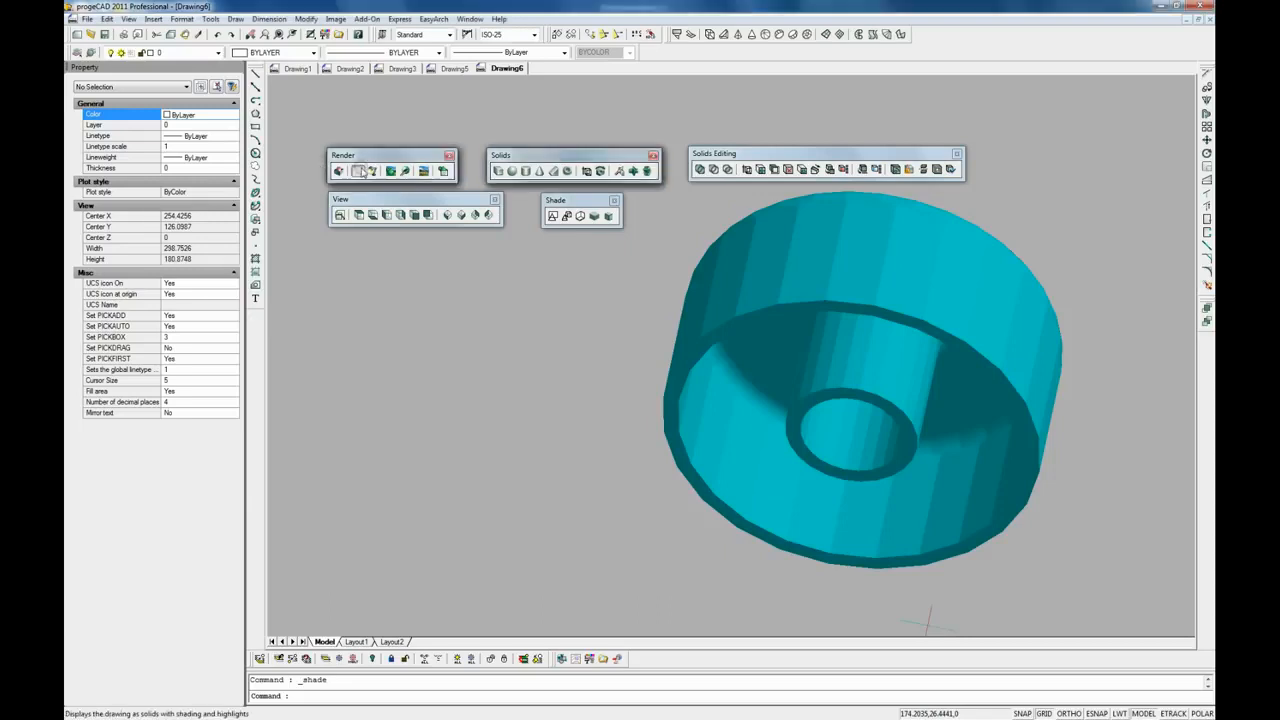